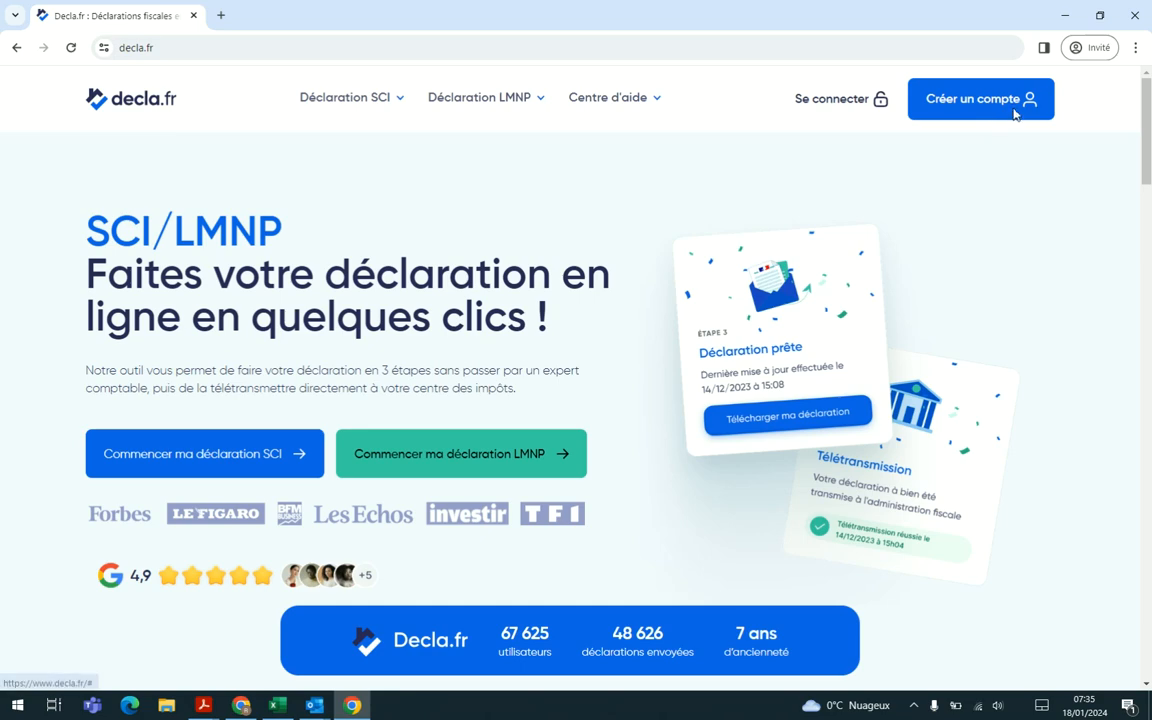
Step: Open the SCI account sign-up form and enter the account holder's first name, last name and e-mail address
click(536, 448)
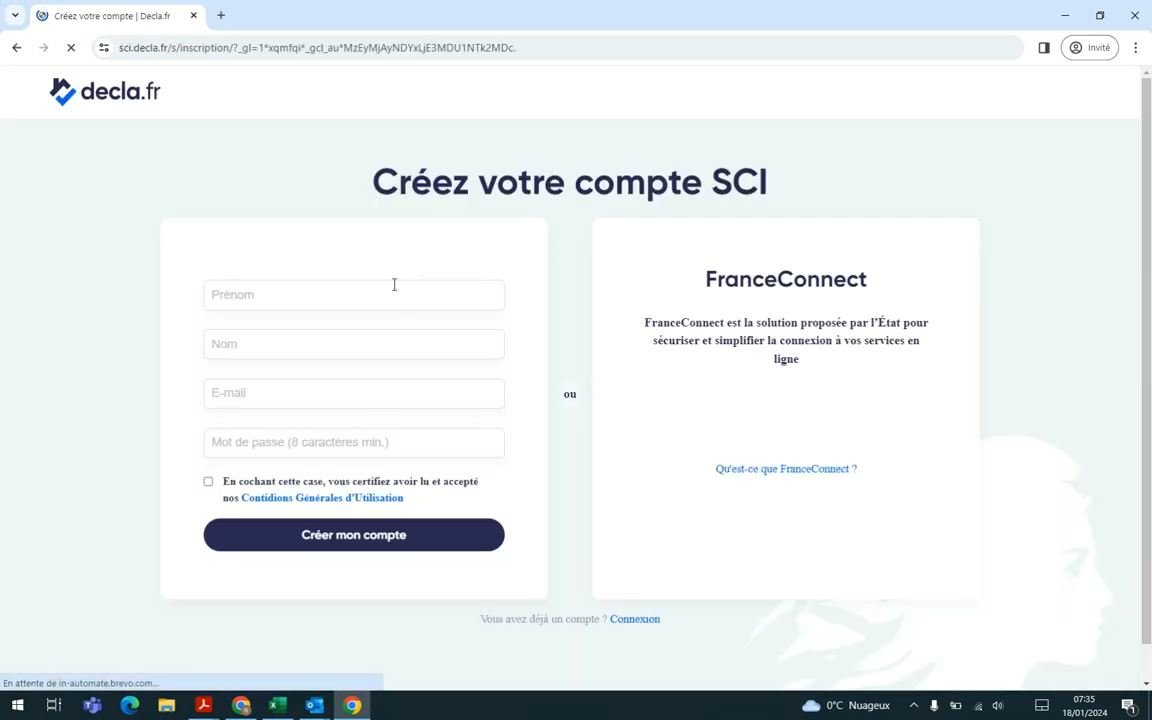
click(389, 289)
text(Roy)
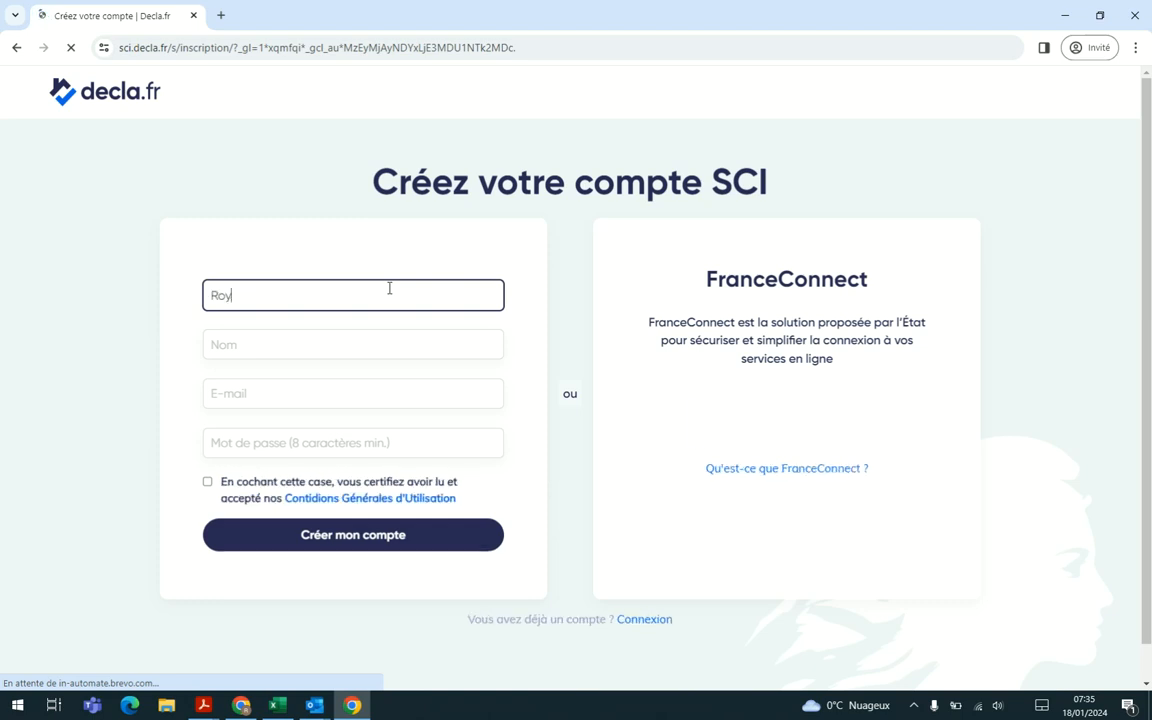
key(Tab)
text(Test)
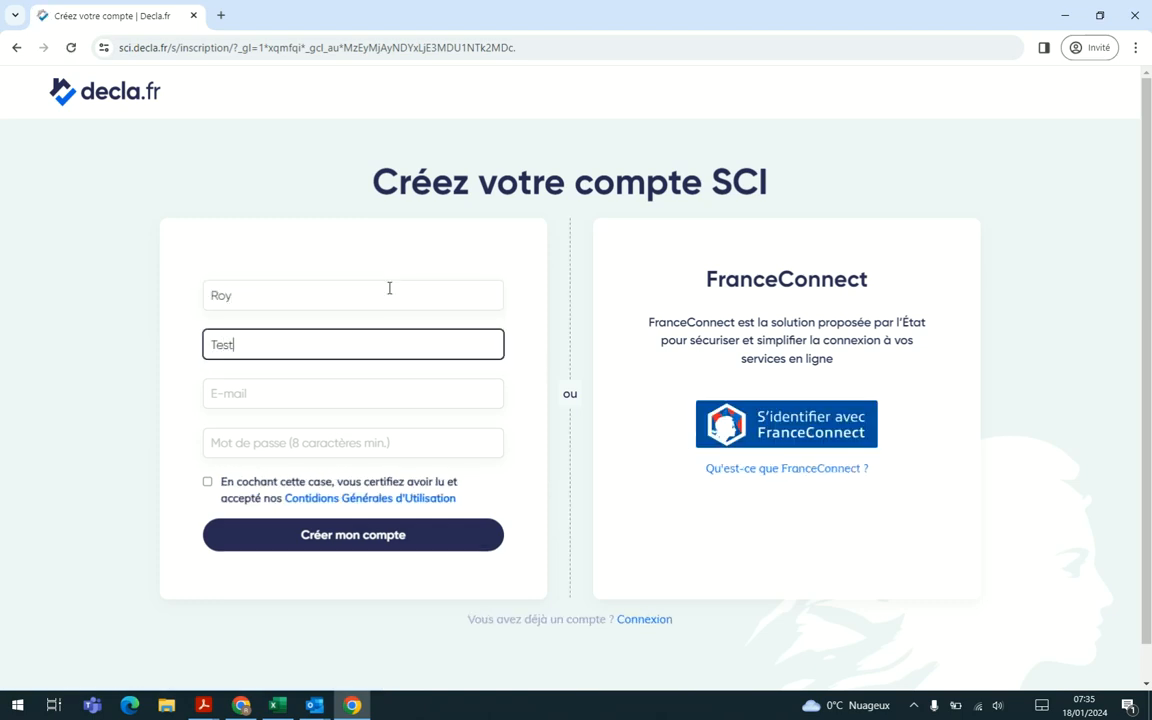
key(Tab)
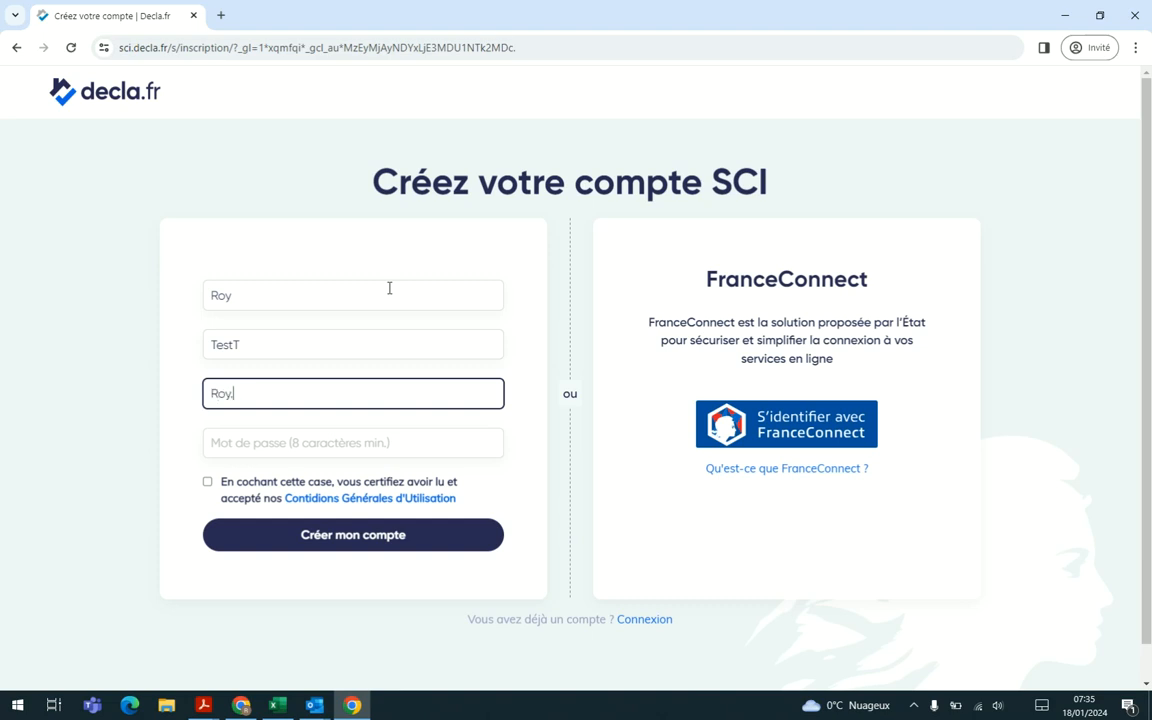
Step: Enter the account password, accept the general terms of use and create the SCI account
key(Tab)
text(************)
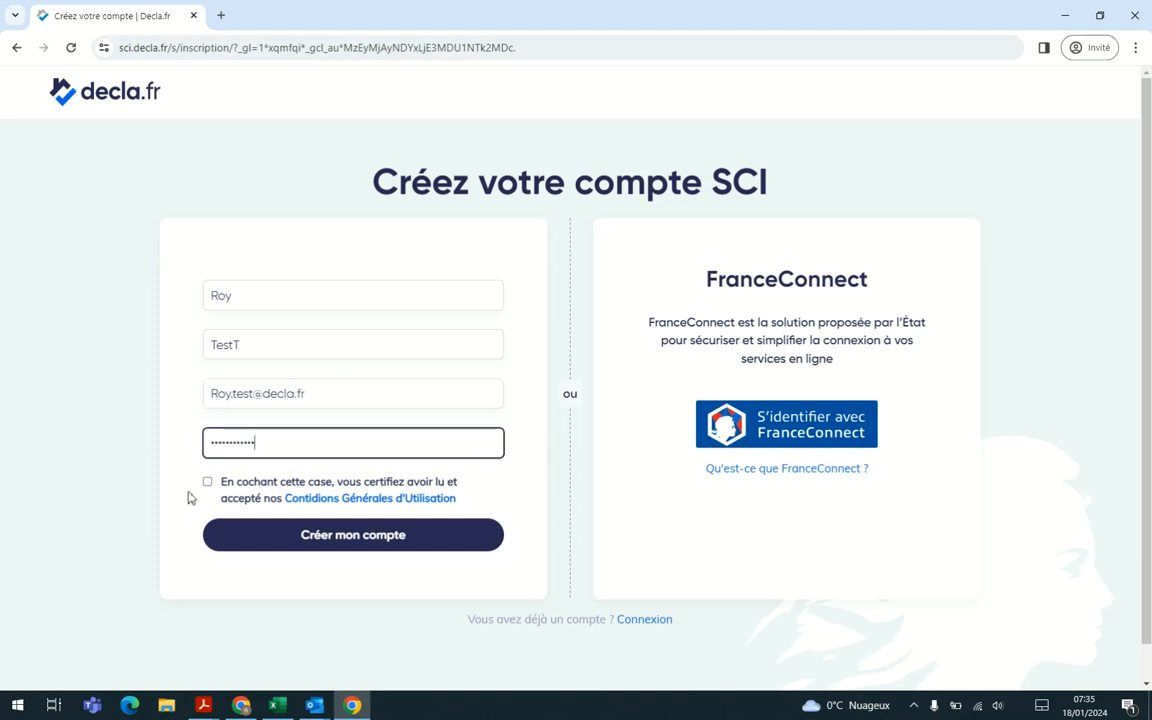
click(207, 481)
click(347, 543)
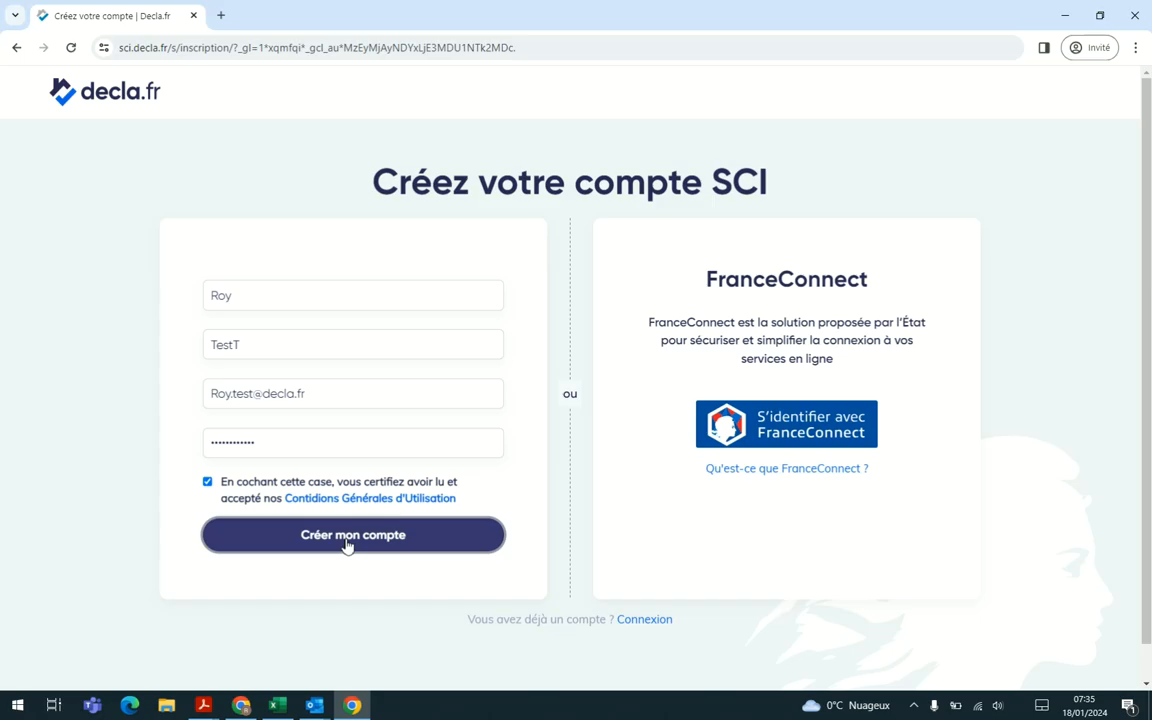
click(825, 465)
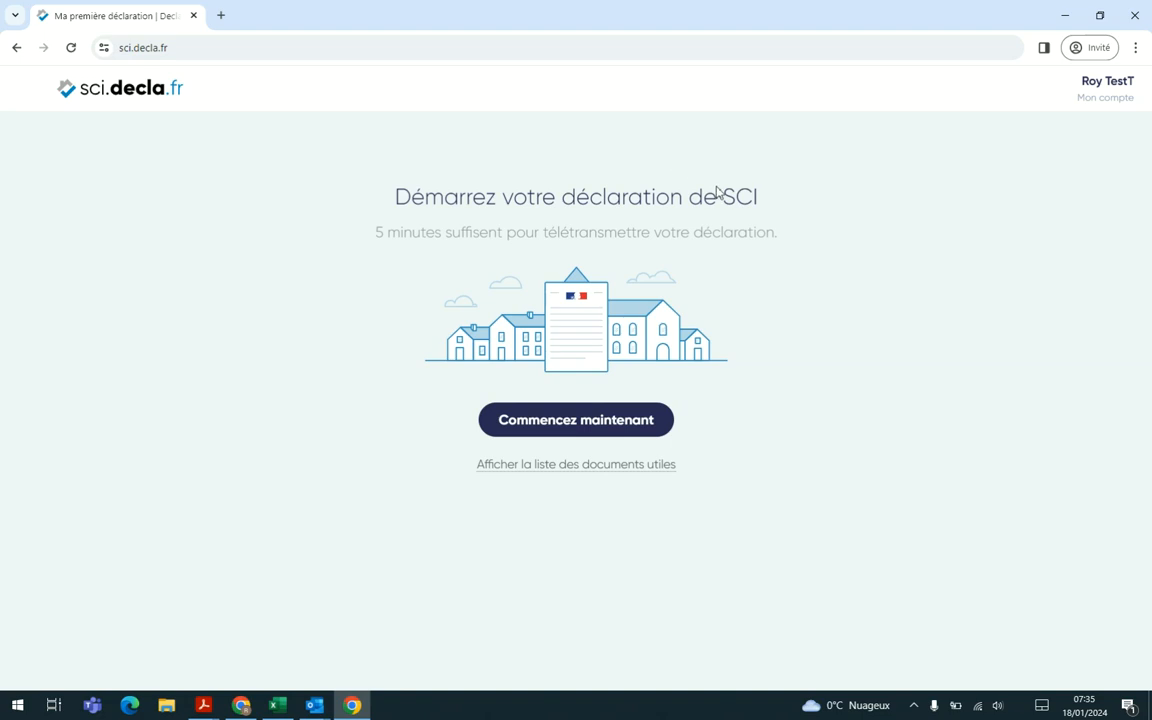
Step: Start the 2024 declaration for 2023 income and enter Sci Roy as the SCI's name
click(588, 430)
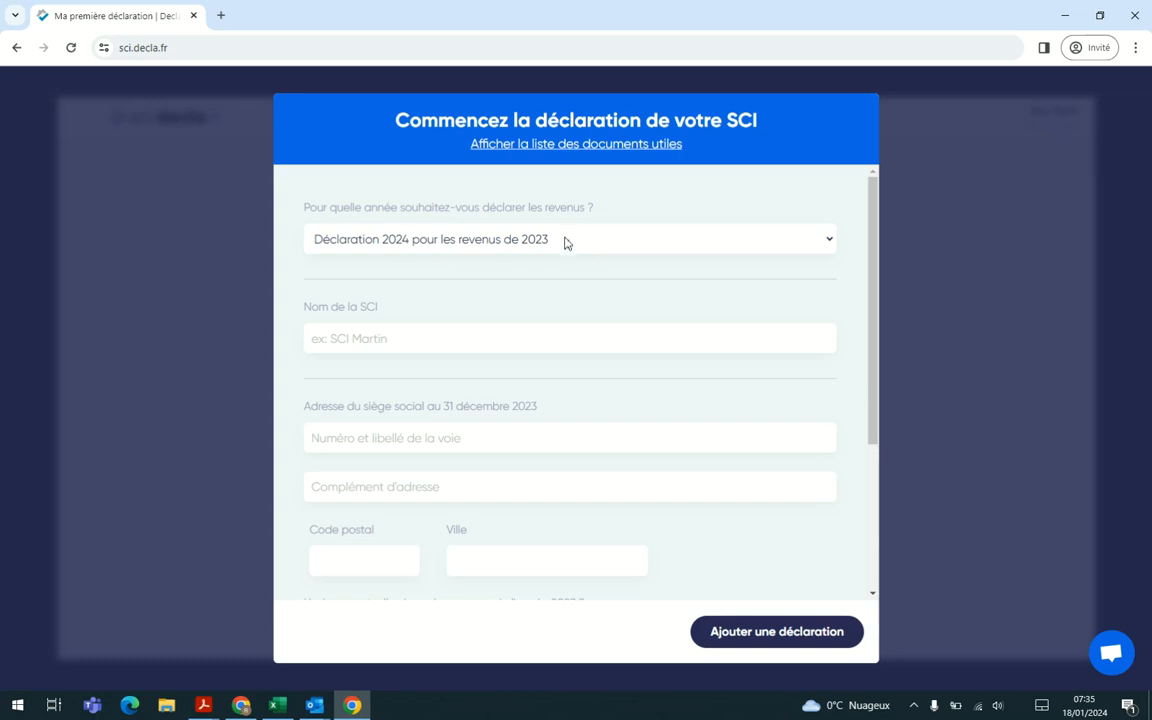
click(427, 335)
text(S)
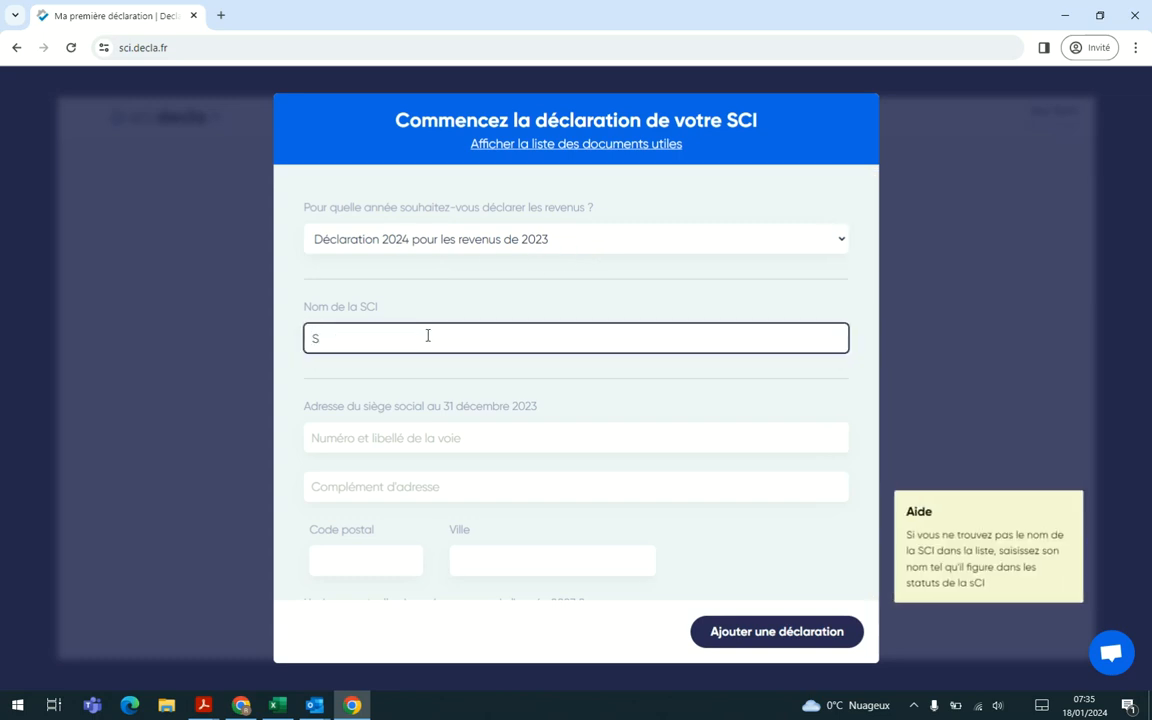
text(ci roy)
key(BackSpace)
key(BackSpace)
key(BackSpace)
text(Roy)
key(Tab)
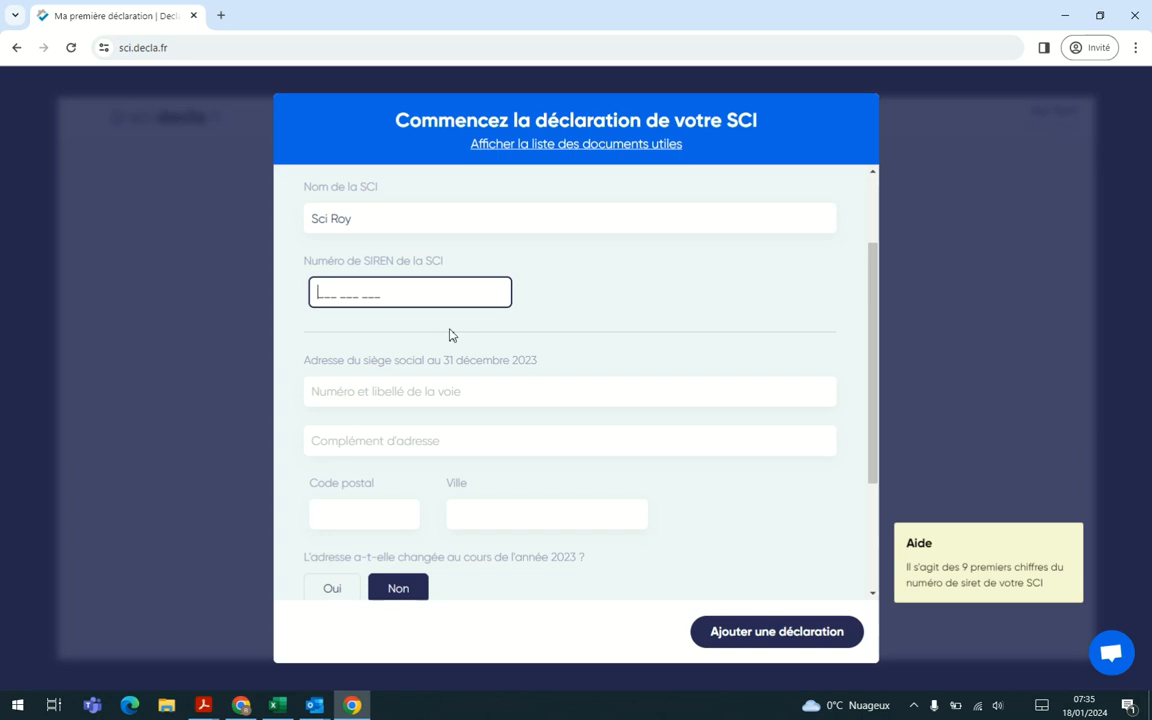
Step: Enter the SCI's SIREN number and fill in its registered office address from a suggested Paris address
text(111111111)
click(398, 399)
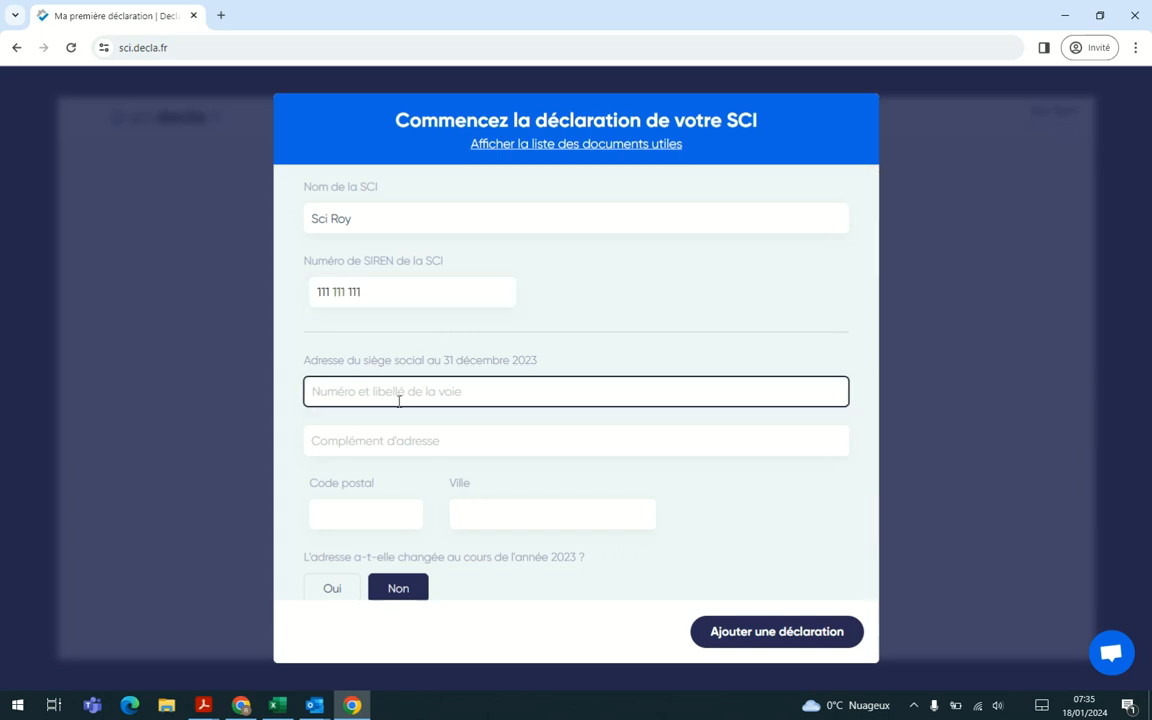
text((54)
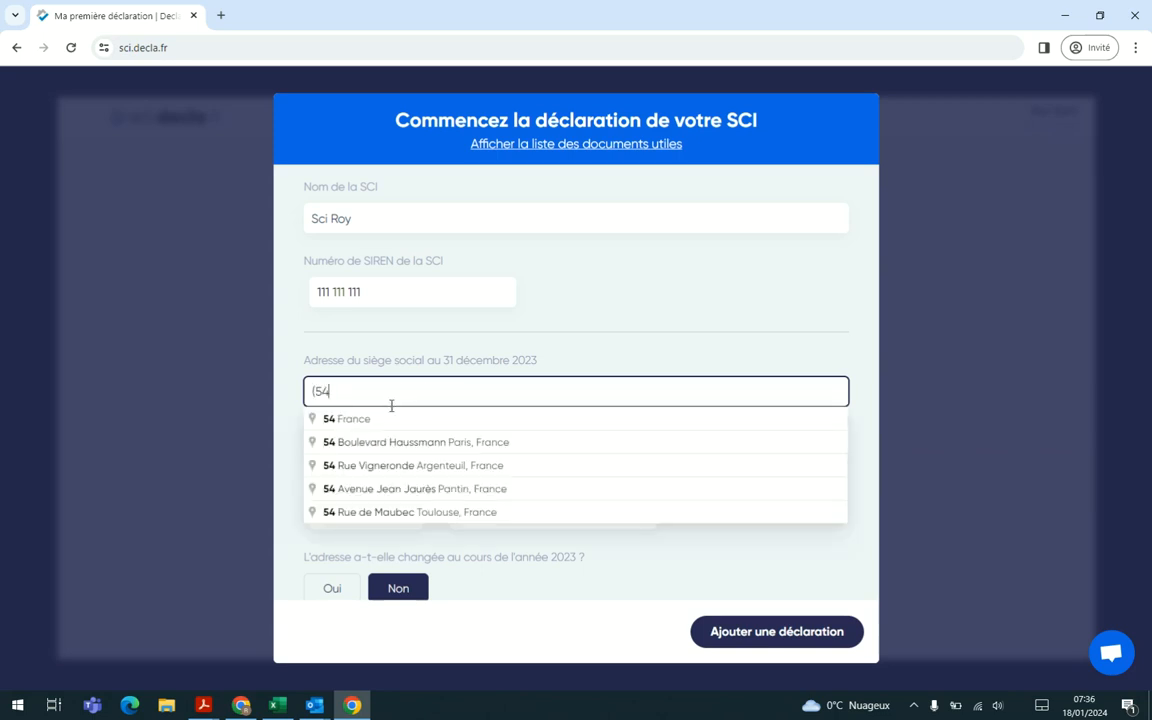
click(383, 442)
Step: Choose share distribution by percentage, declare a known share capital of 1 000, and add the declaration
scroll(418, 479, down, 2)
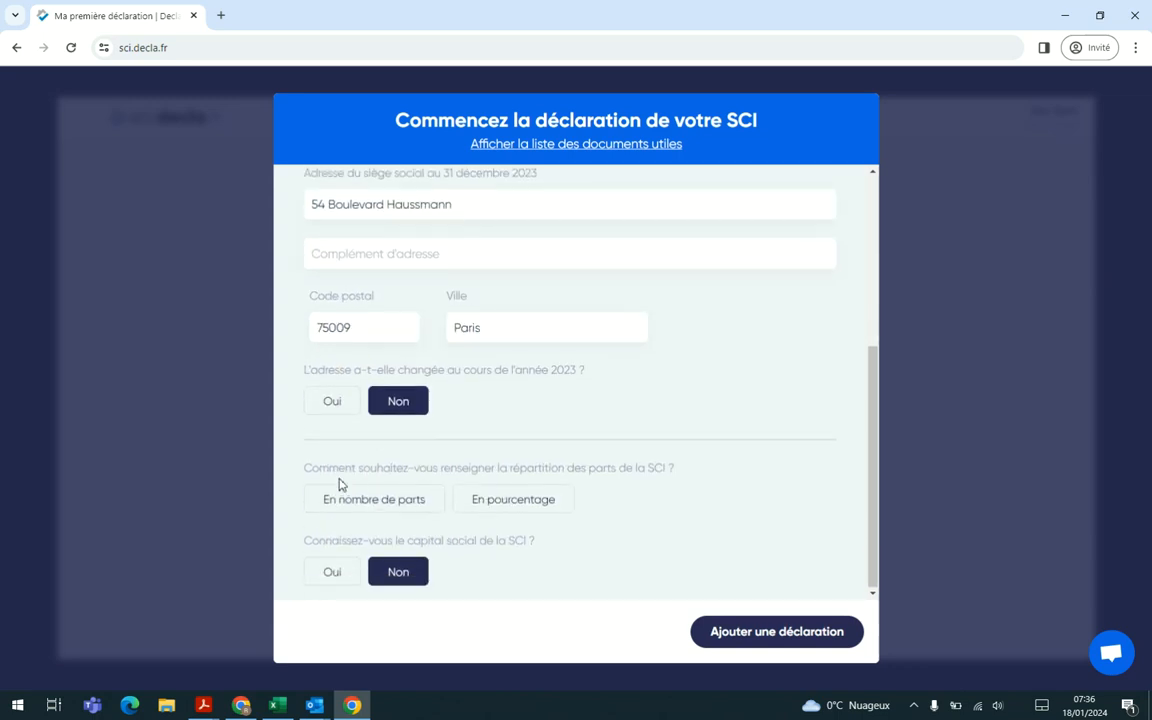
click(514, 507)
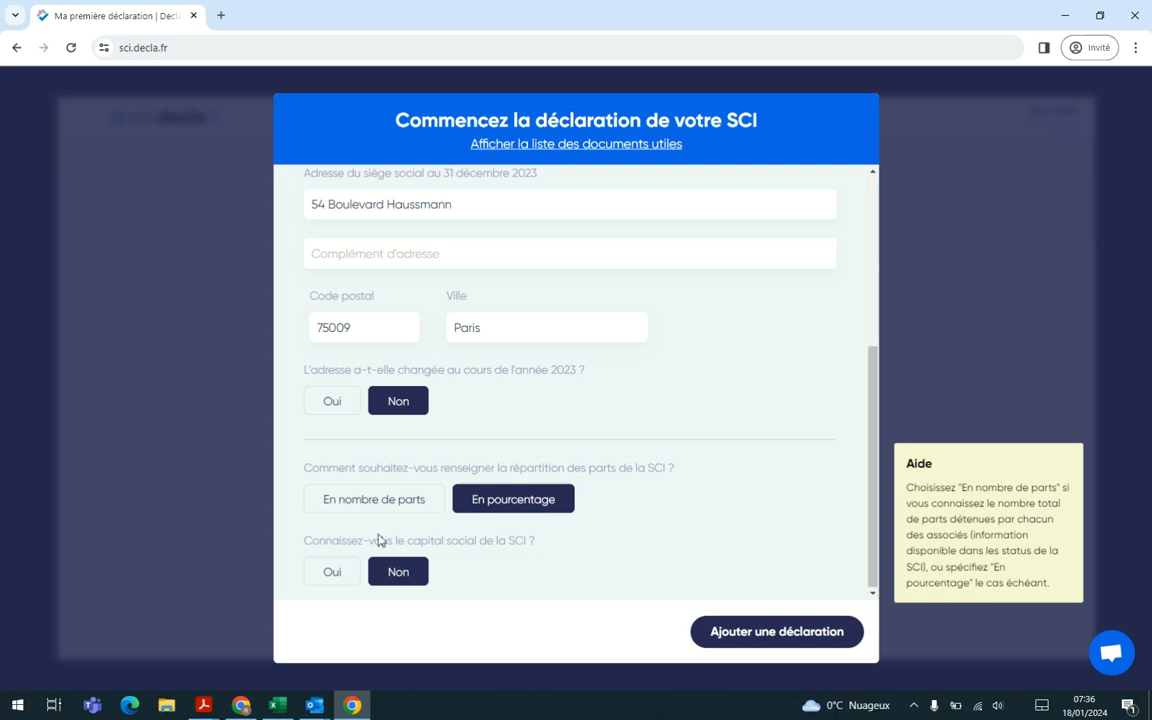
click(332, 572)
scroll(581, 532, down, 1)
click(421, 569)
text(1000)
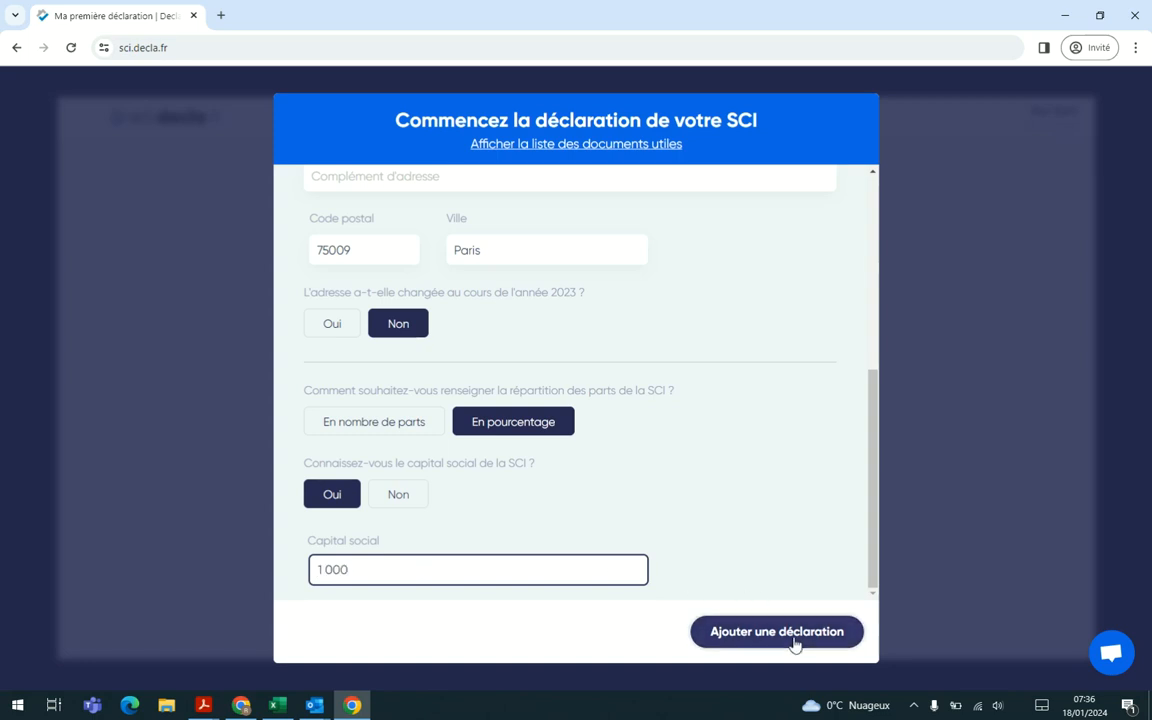
click(795, 643)
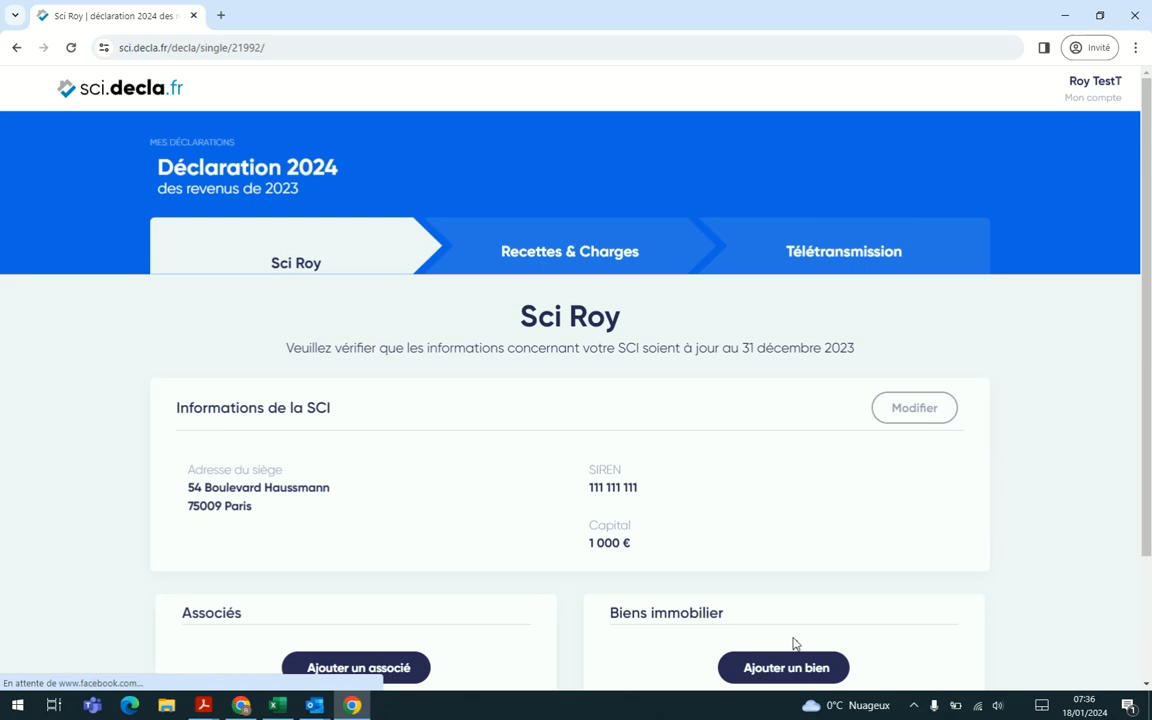
Step: Start adding an associate to the SCI and enter his first and last name
scroll(803, 489, down, 1)
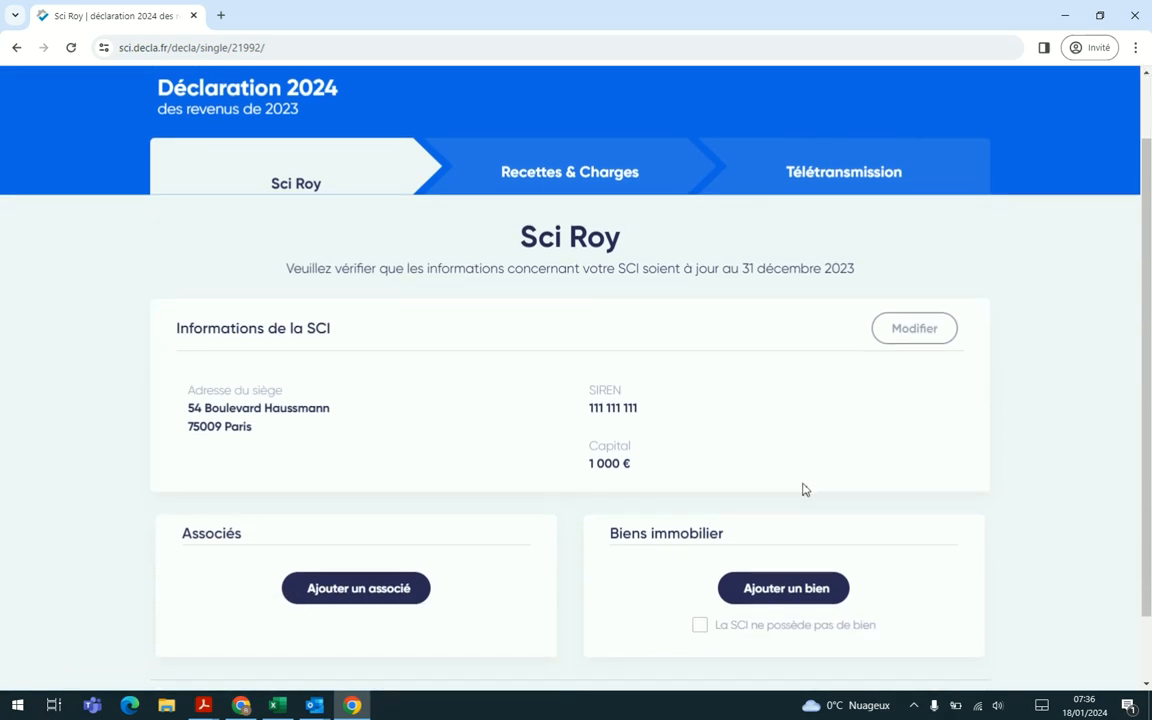
scroll(716, 463, down, 1)
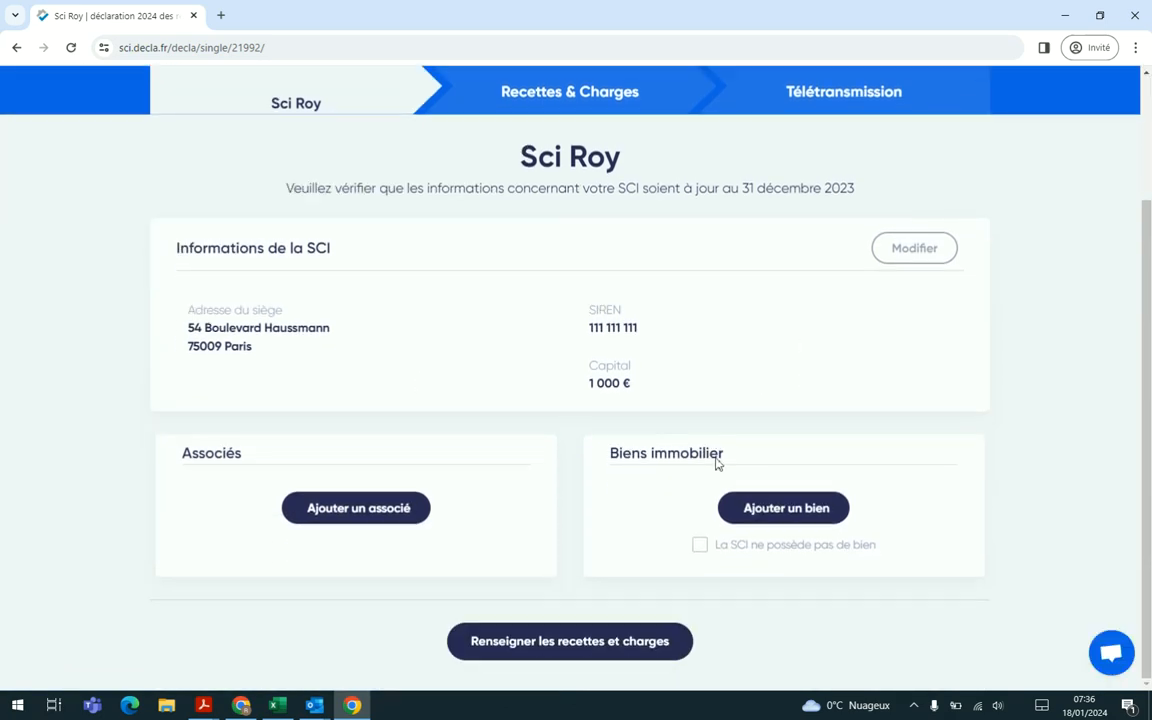
click(378, 516)
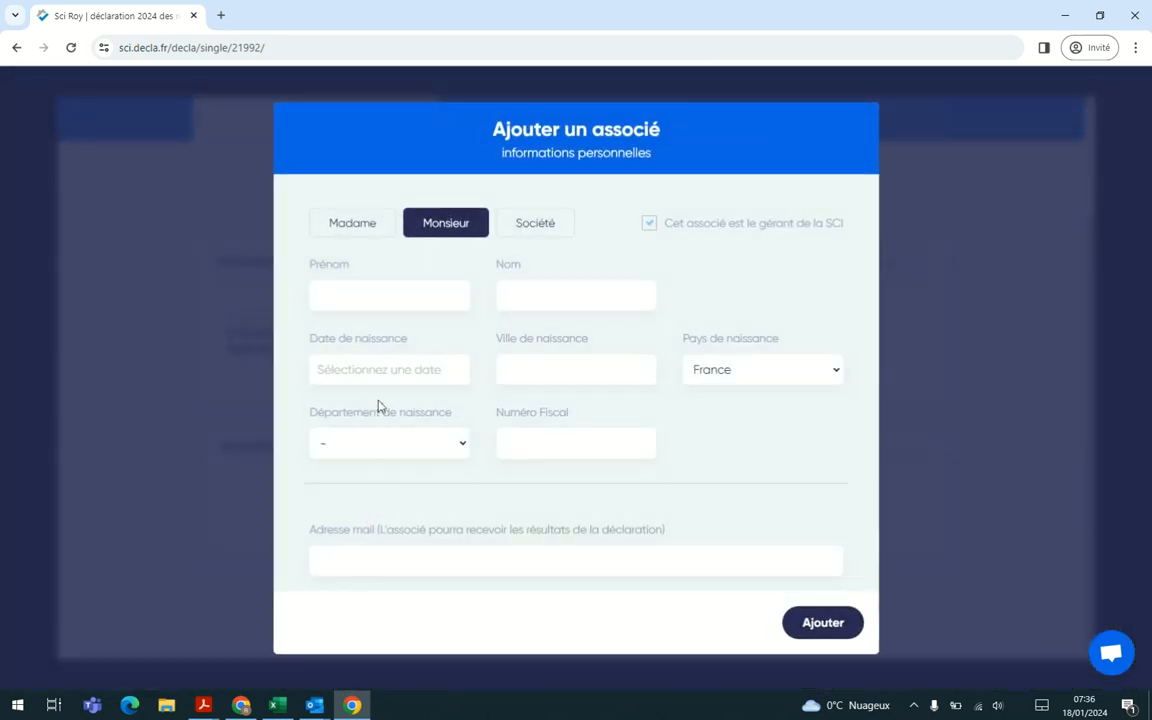
click(371, 297)
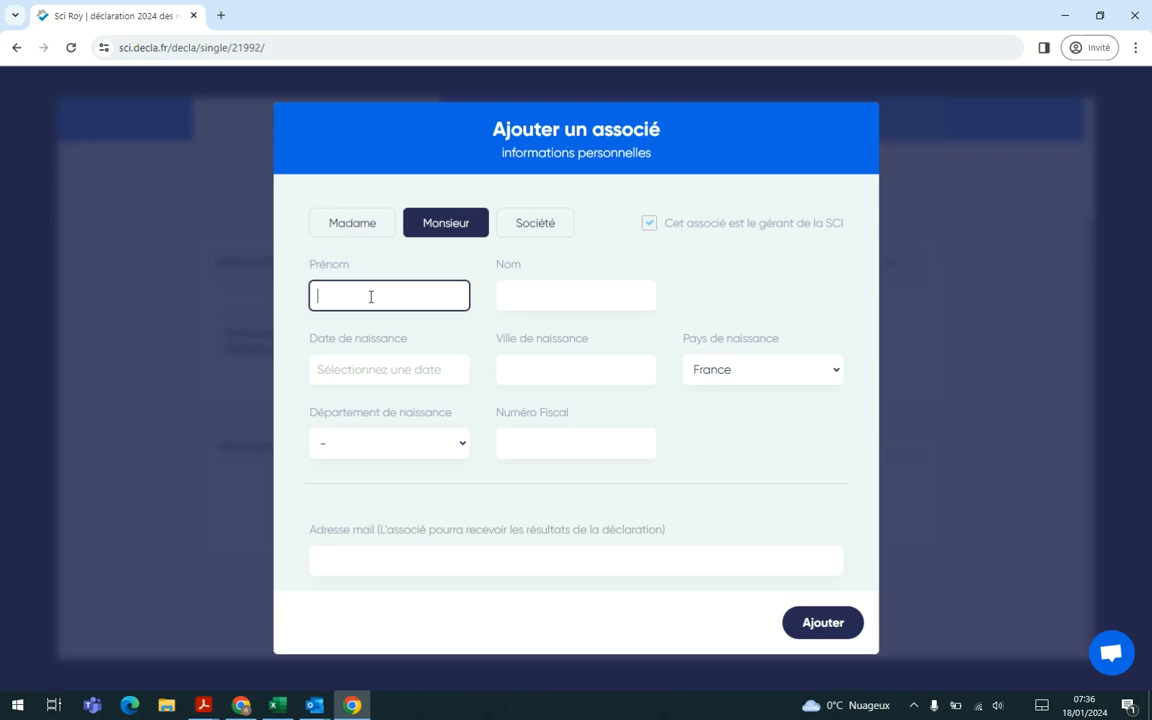
text(Roy)
click(519, 296)
text(TEST)
key(Tab)
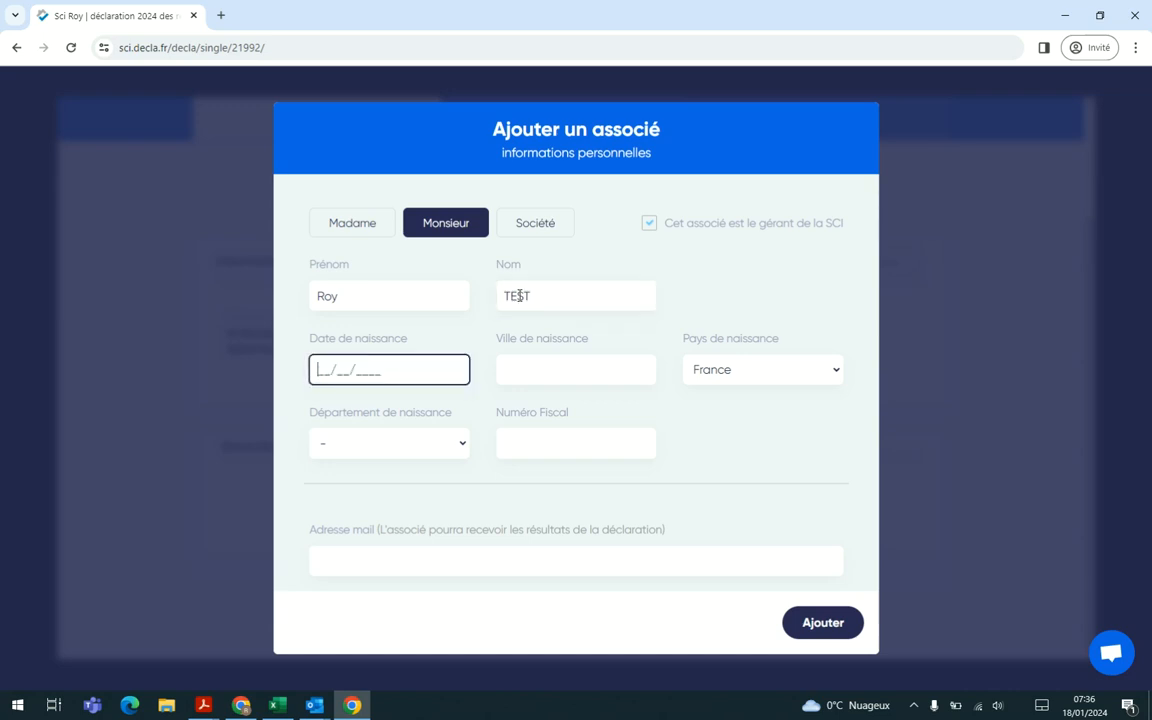
Step: Enter the associate's date of birth and Paris as his city of birth
text(12/07/1980)
key(Tab)
text(Paris)
Step: Set the associate's department of birth to 75 - Paris and enter his tax number
key(Tab)
key(Tab)
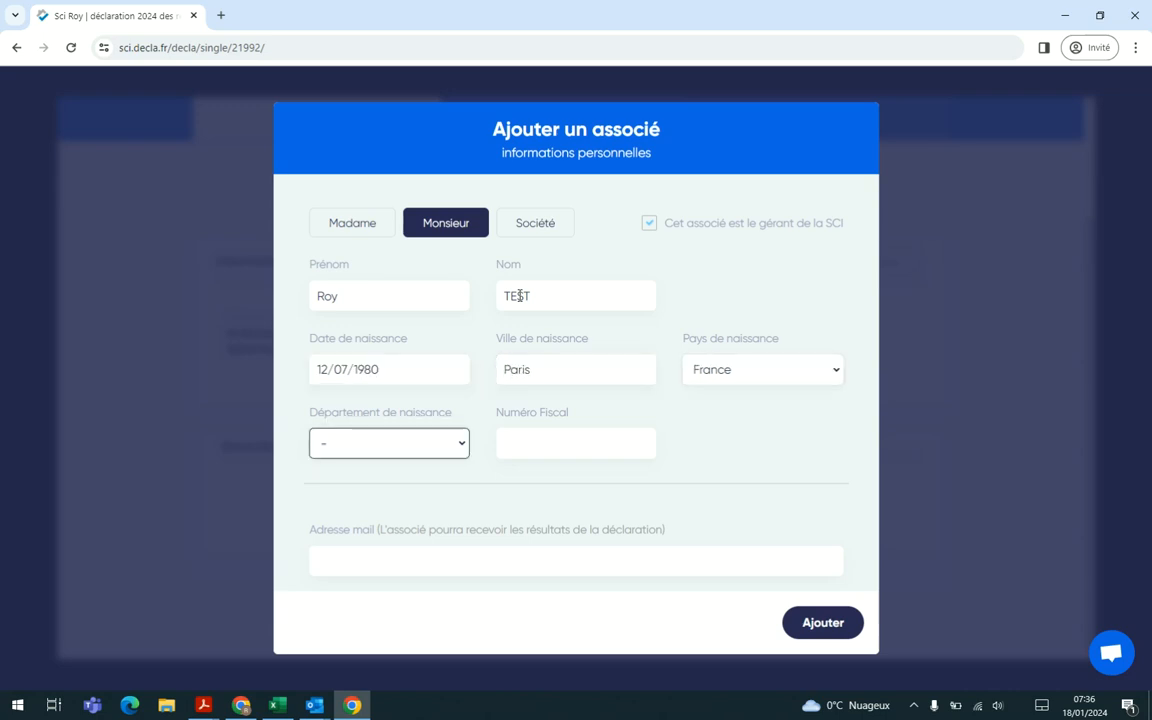
key(7)
key(Down)
key(Down)
key(Down)
key(Down)
key(Down)
key(Tab)
text(11 11 111 111 111)
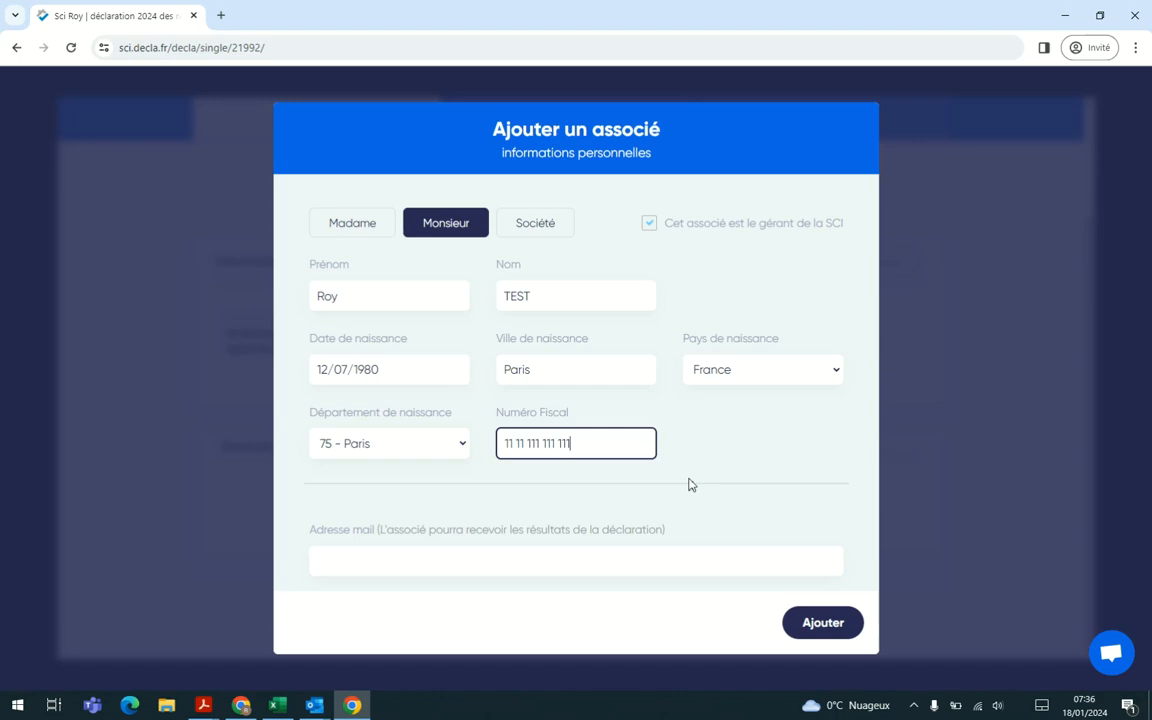
Step: Fill in the associate's e-mail address and add him to the SCI
click(581, 553)
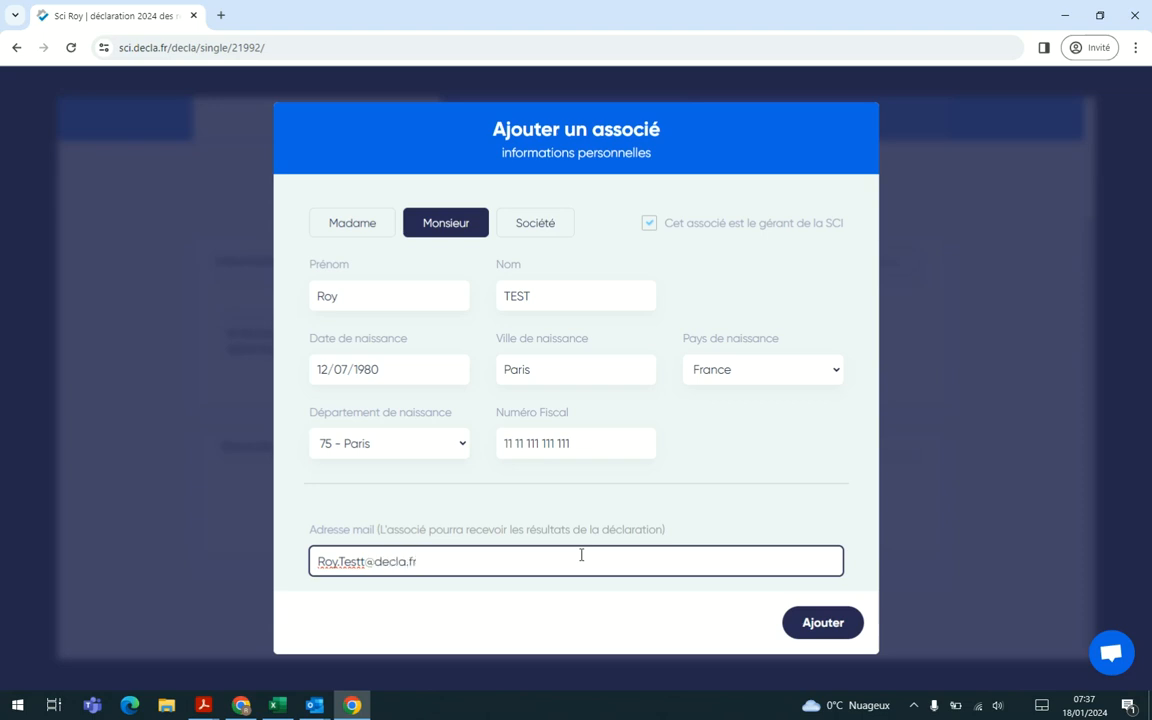
click(818, 622)
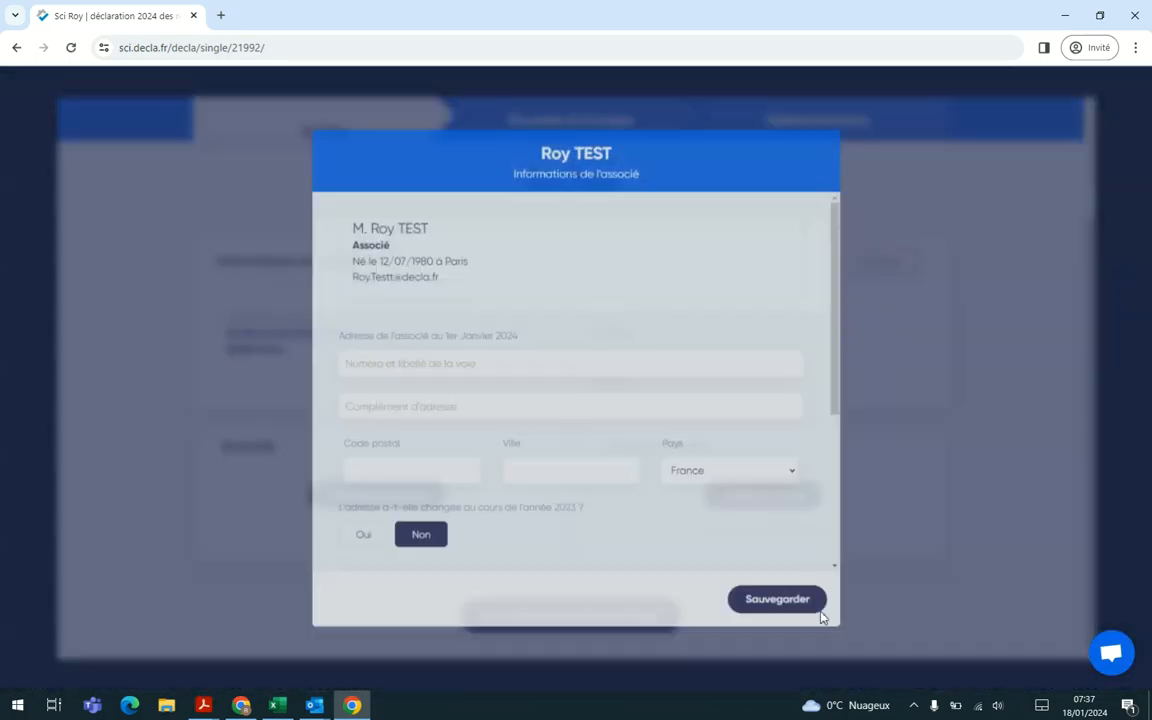
Step: Fill in the associate's home address as of 1 January 2024 from a suggested address in Rennes
click(394, 368)
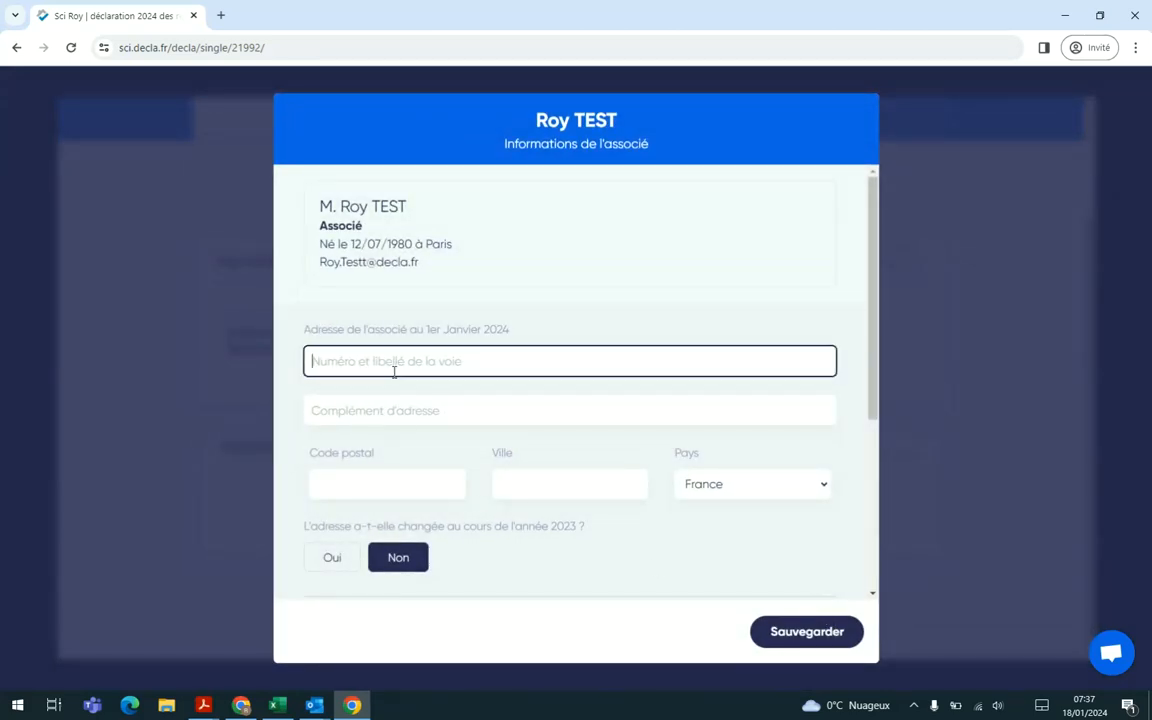
text(111)
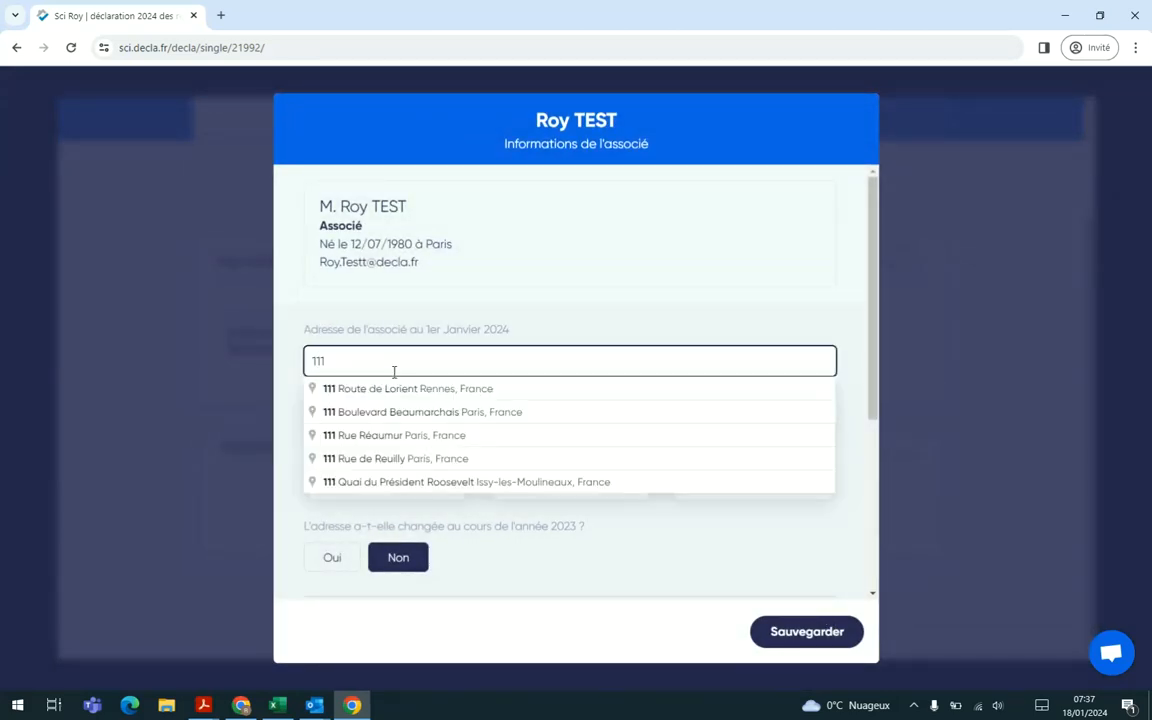
click(394, 389)
scroll(395, 398, down, 2)
scroll(395, 398, up, 1)
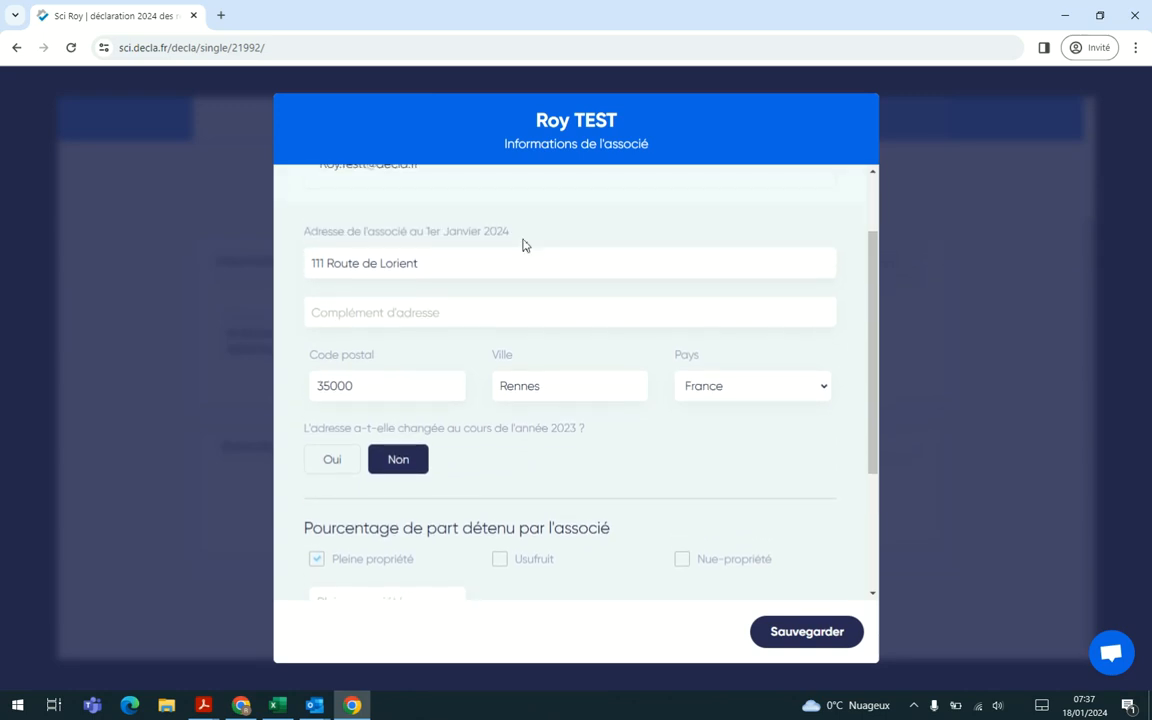
Step: Set the associate's full-ownership share to 50 percent and save his information
scroll(475, 471, down, 2)
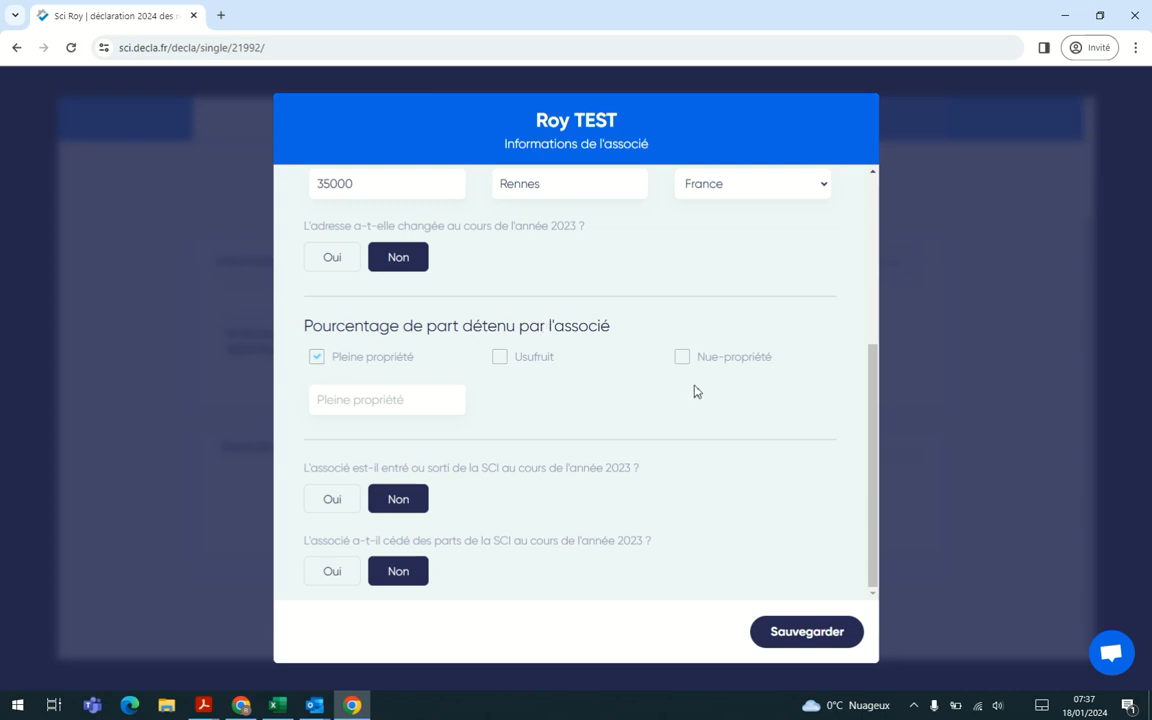
click(381, 404)
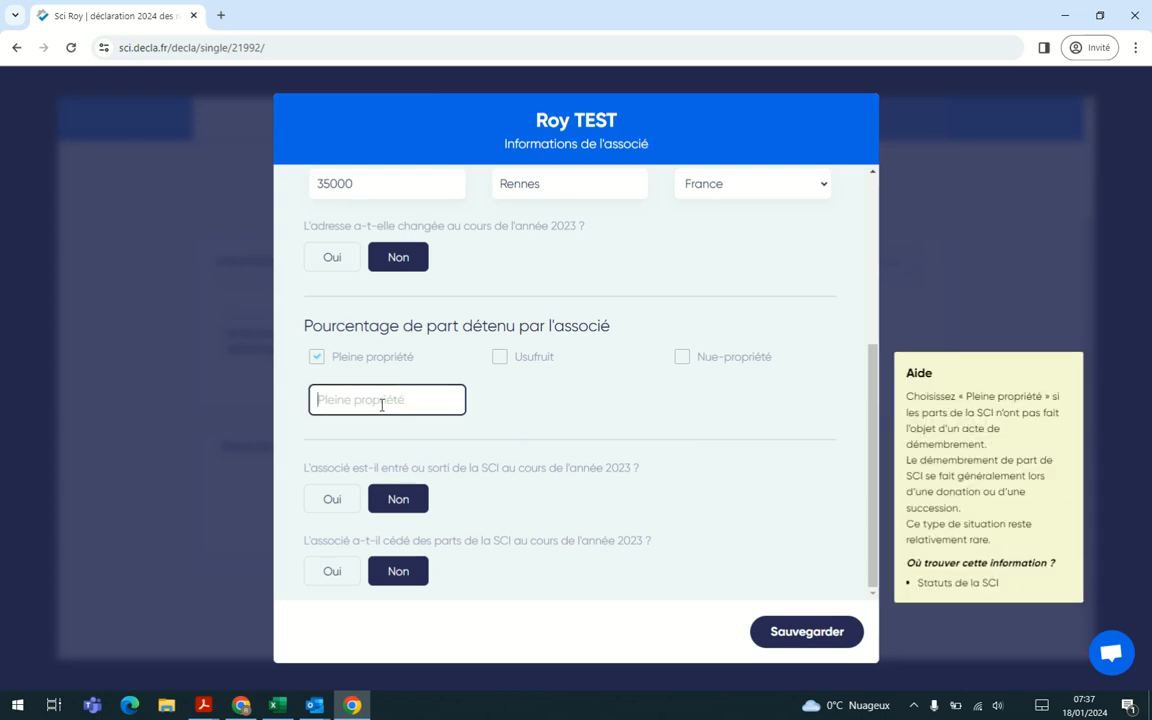
text(50)
click(570, 424)
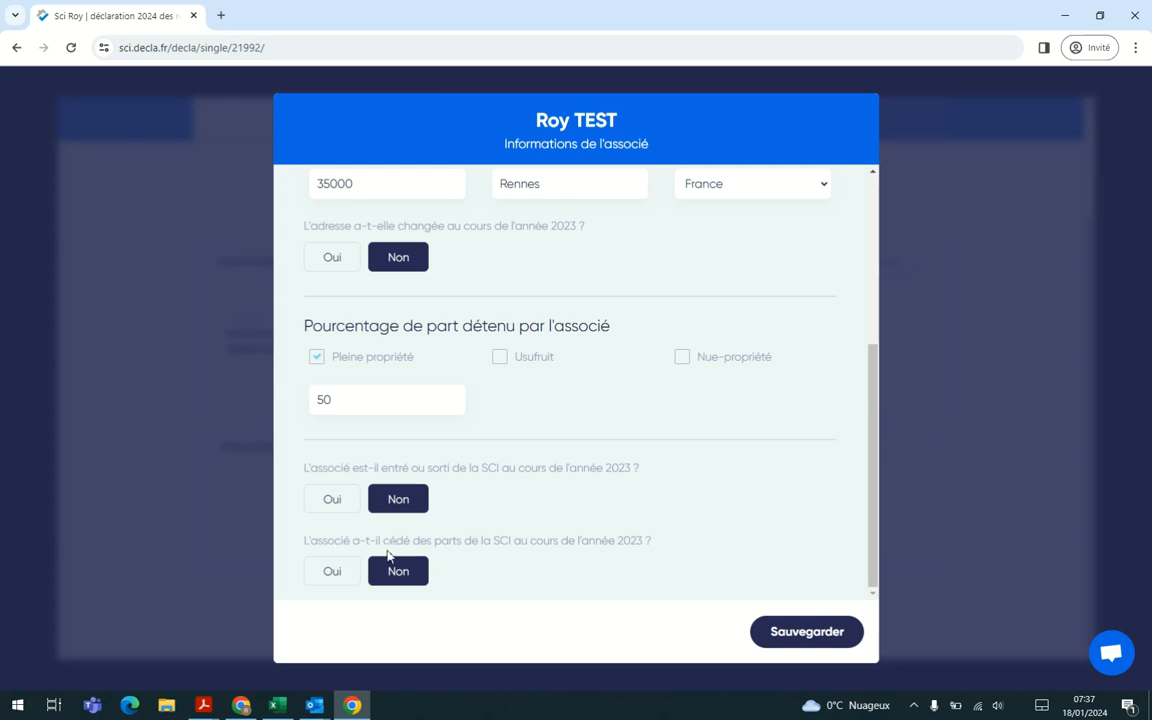
click(805, 630)
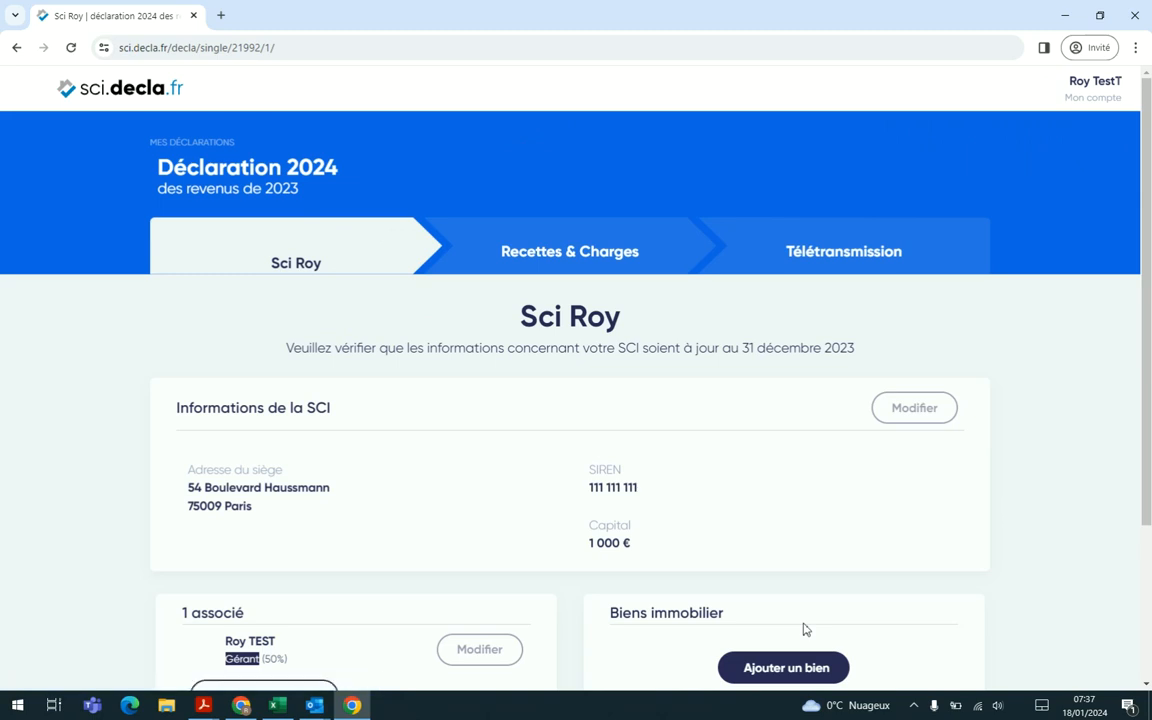
Step: Start adding a second associate to the SCI with the title Madame and enter her first name, last name and birth name
scroll(736, 502, down, 2)
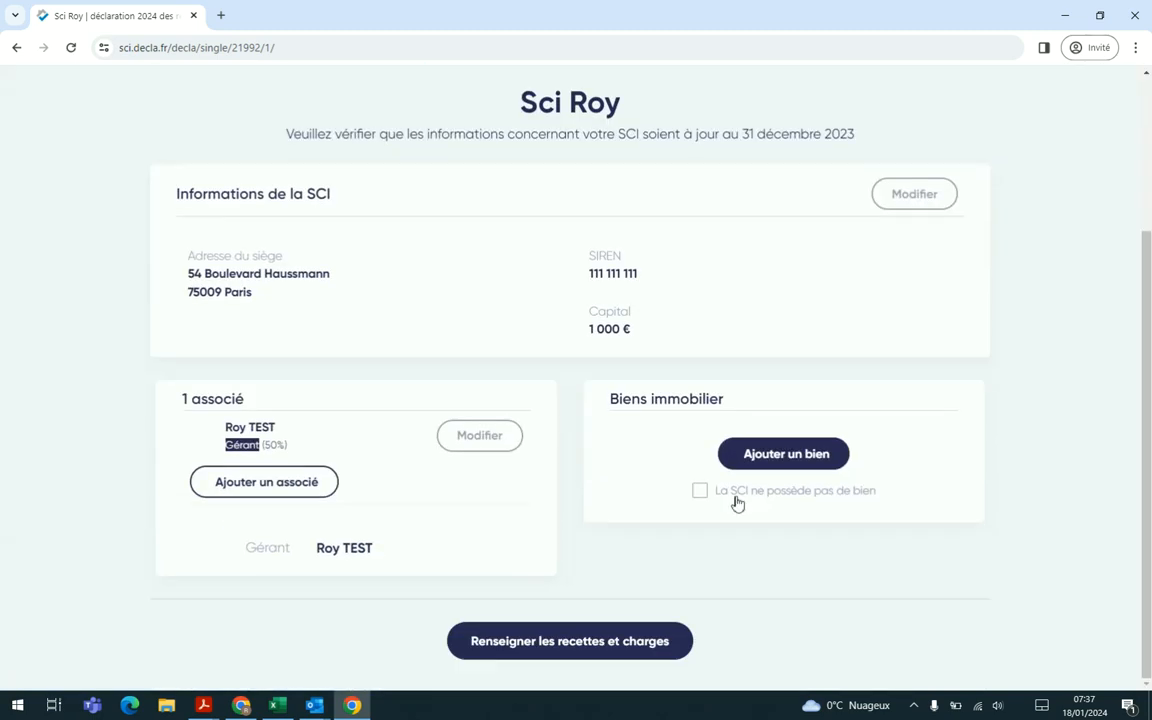
click(301, 484)
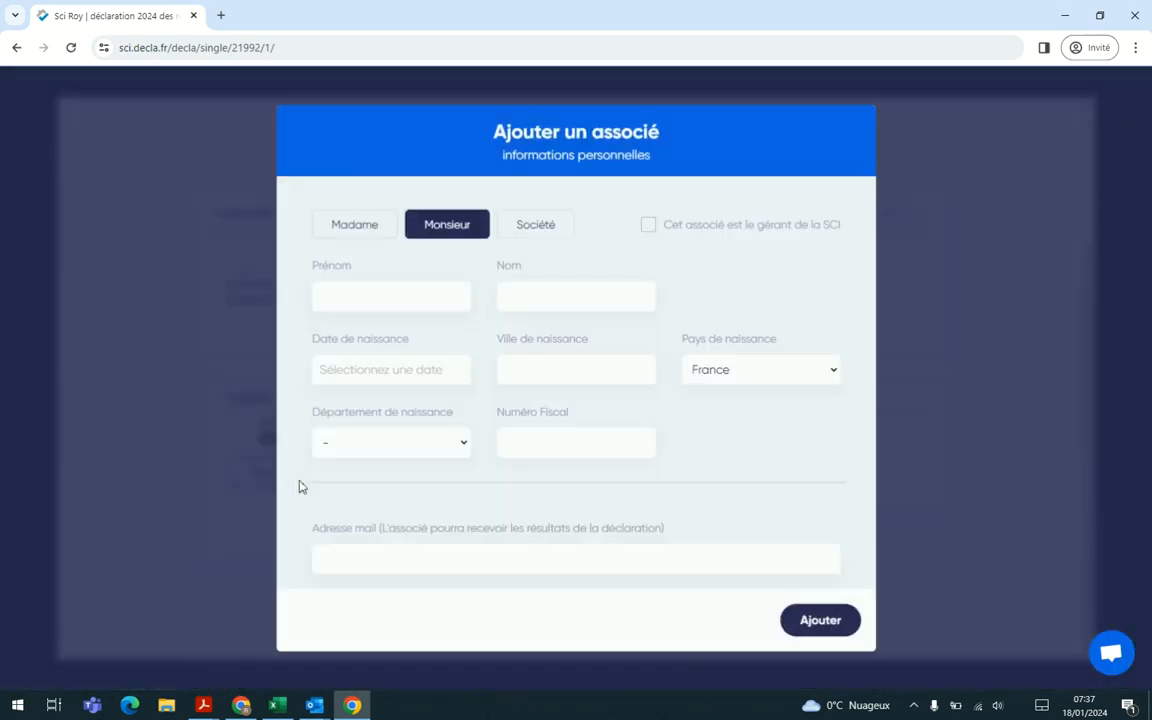
click(369, 231)
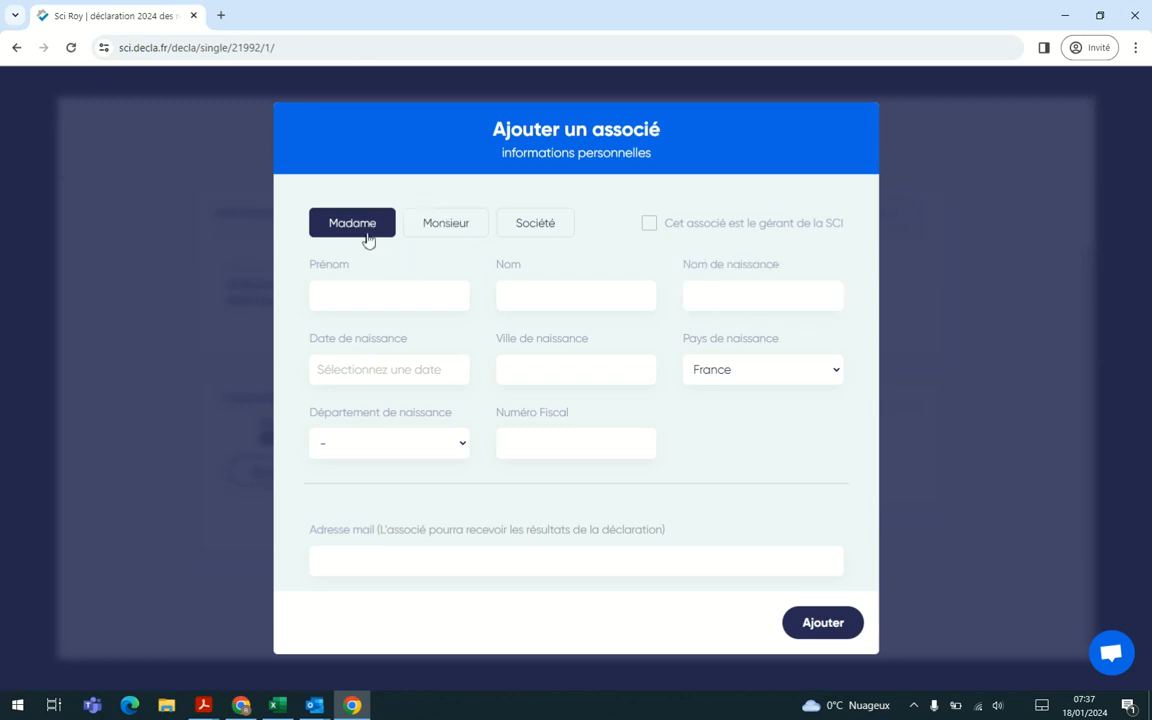
click(376, 290)
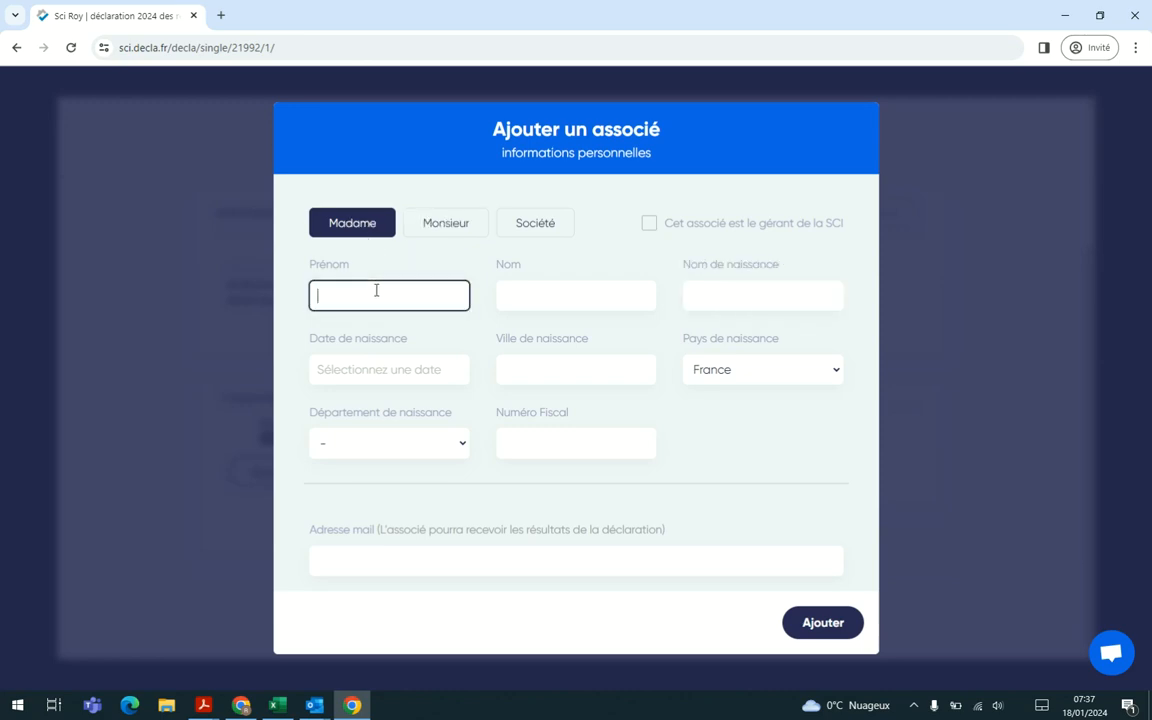
text(Epouse)
key(Tab)
text(TEST)
key(Tab)
text(Test)
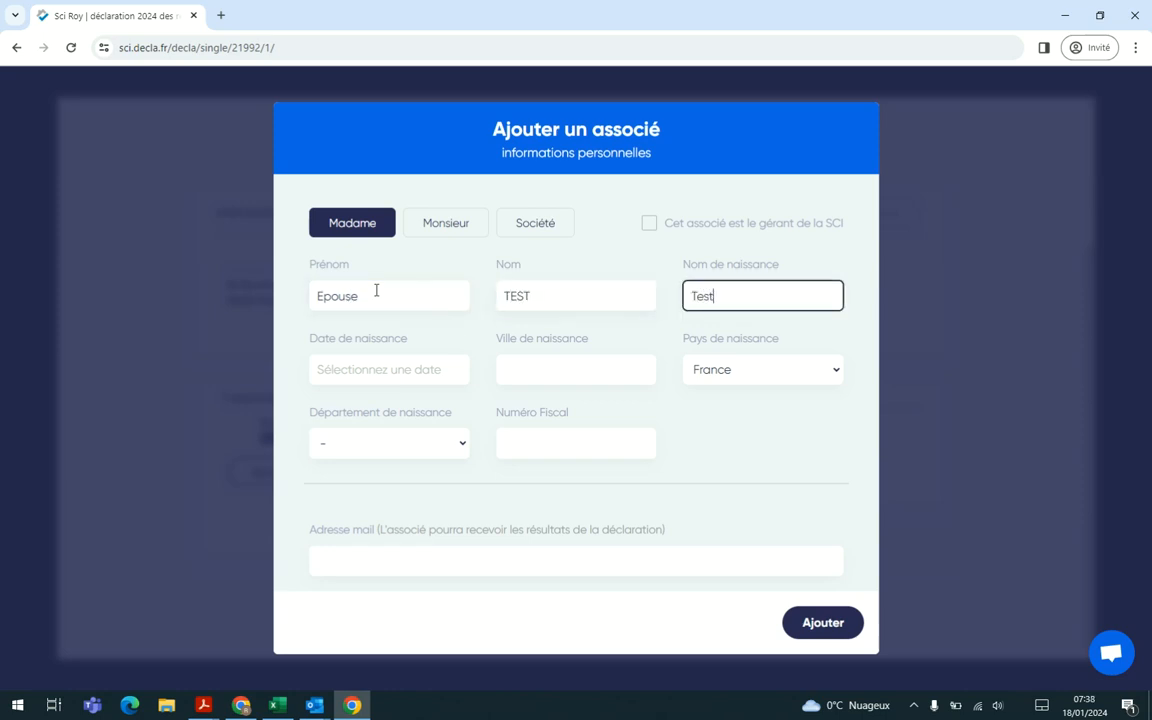
key(Tab)
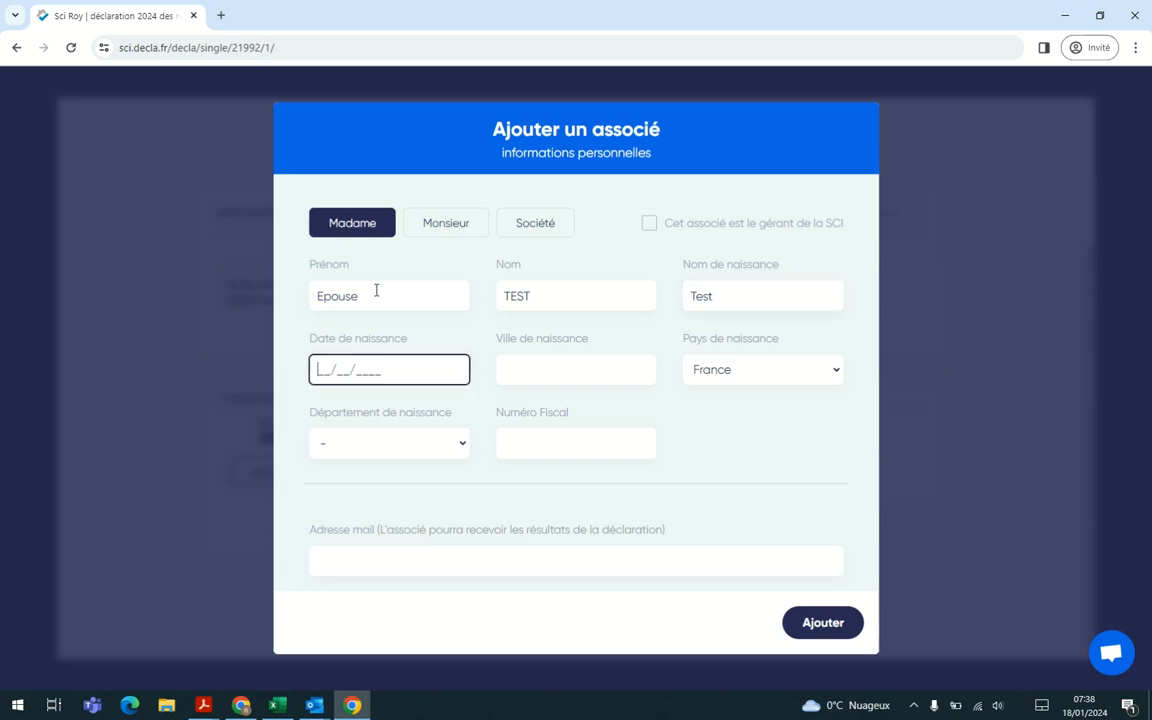
Step: Enter the second associate's date of birth and set her city of birth to Paris
text(10/10/1980)
key(Tab)
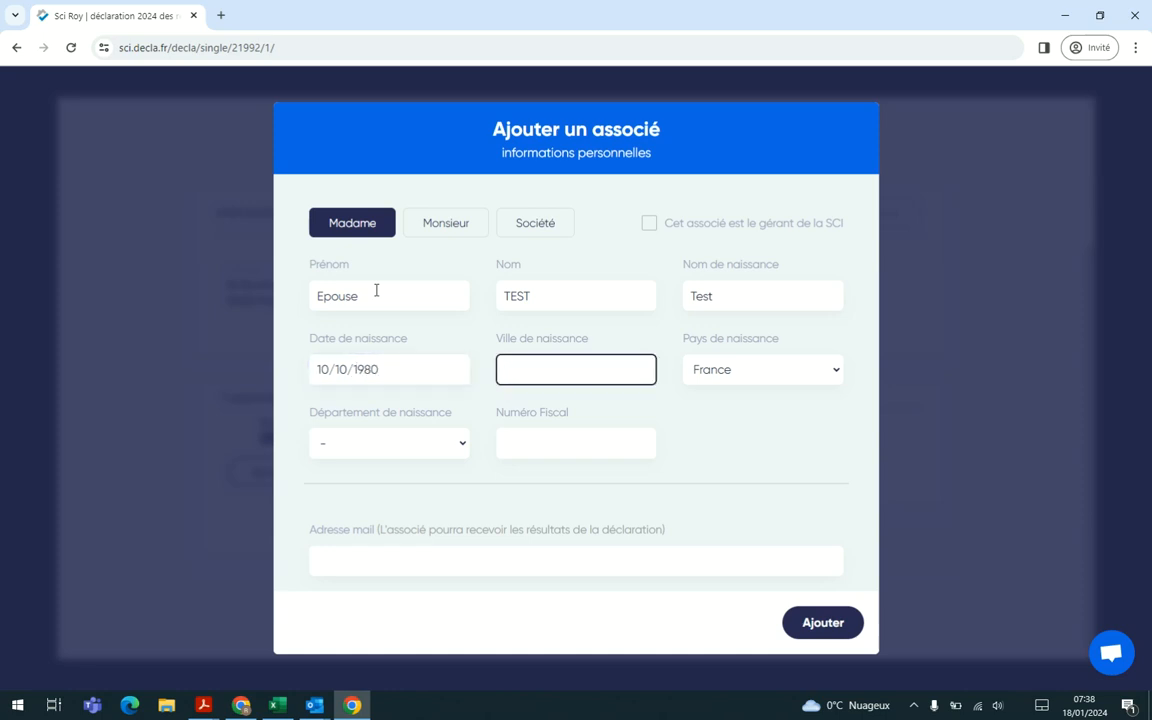
text(Paris)
key(Tab)
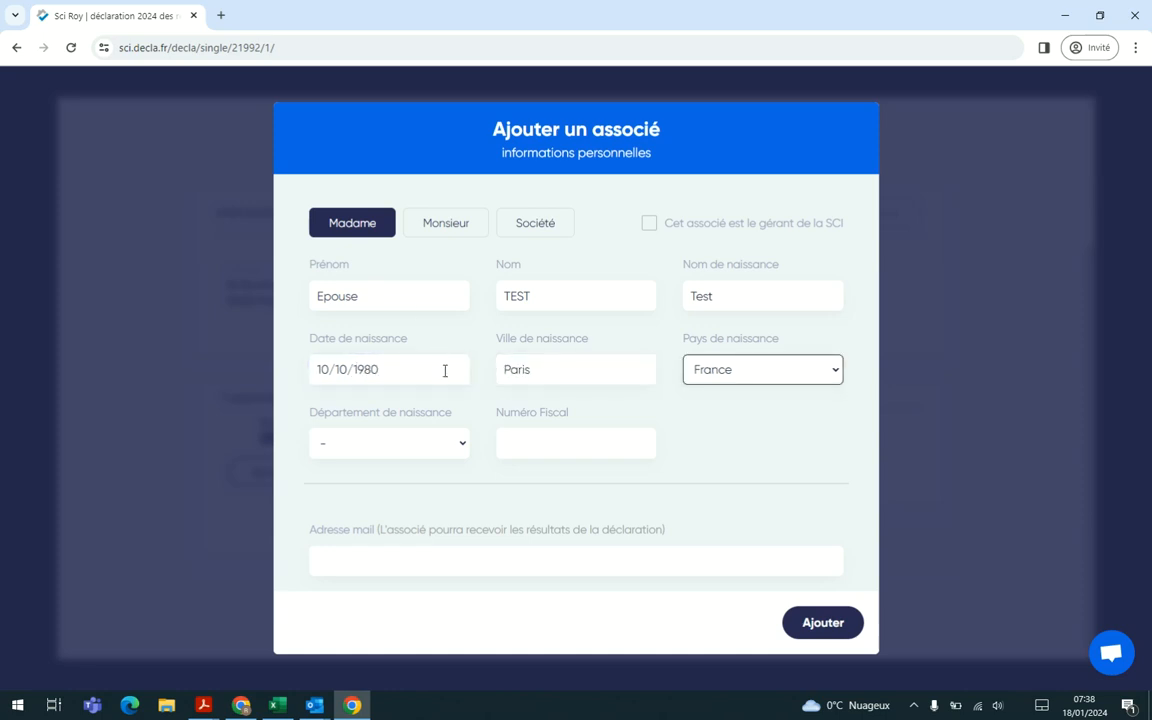
Step: Set the second associate's department of birth to 76 - Seine-Maritime and enter her tax number
click(350, 443)
text(70)
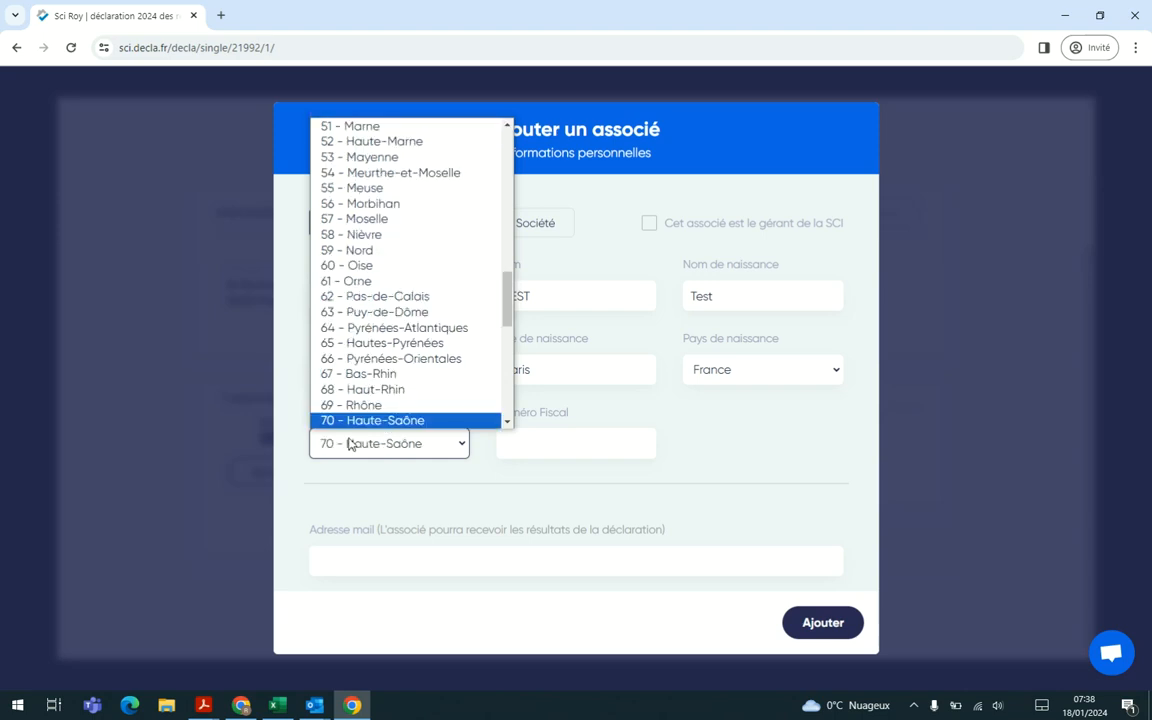
key(Down)
key(Down)
key(Down)
key(Down)
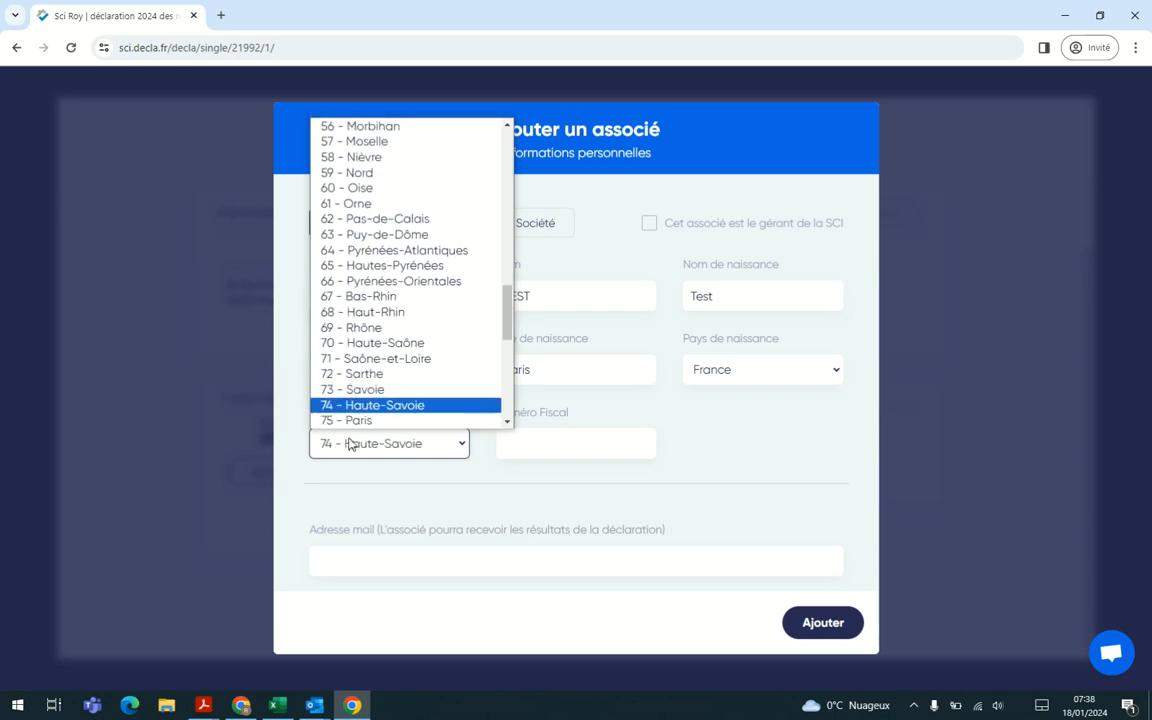
key(Down)
key(Down)
key(Return)
click(535, 445)
text(11 11 111 111 111)
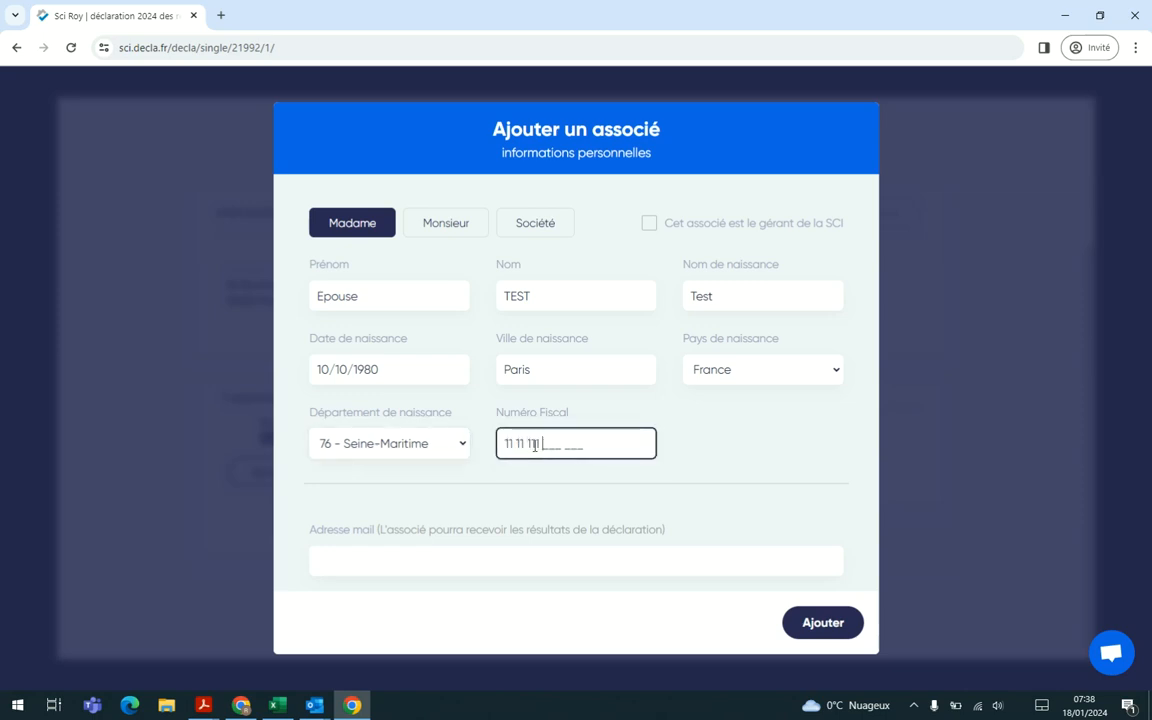
click(700, 470)
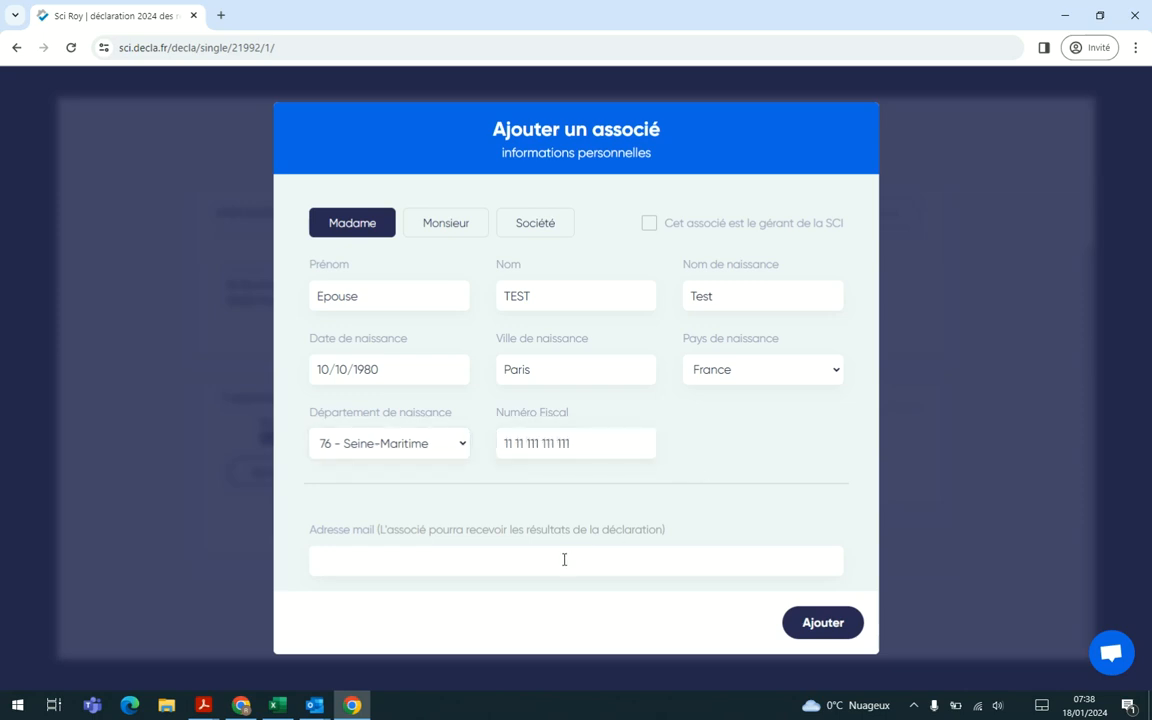
Step: Fill in the second associate's e-mail address and add her to the SCI
click(455, 569)
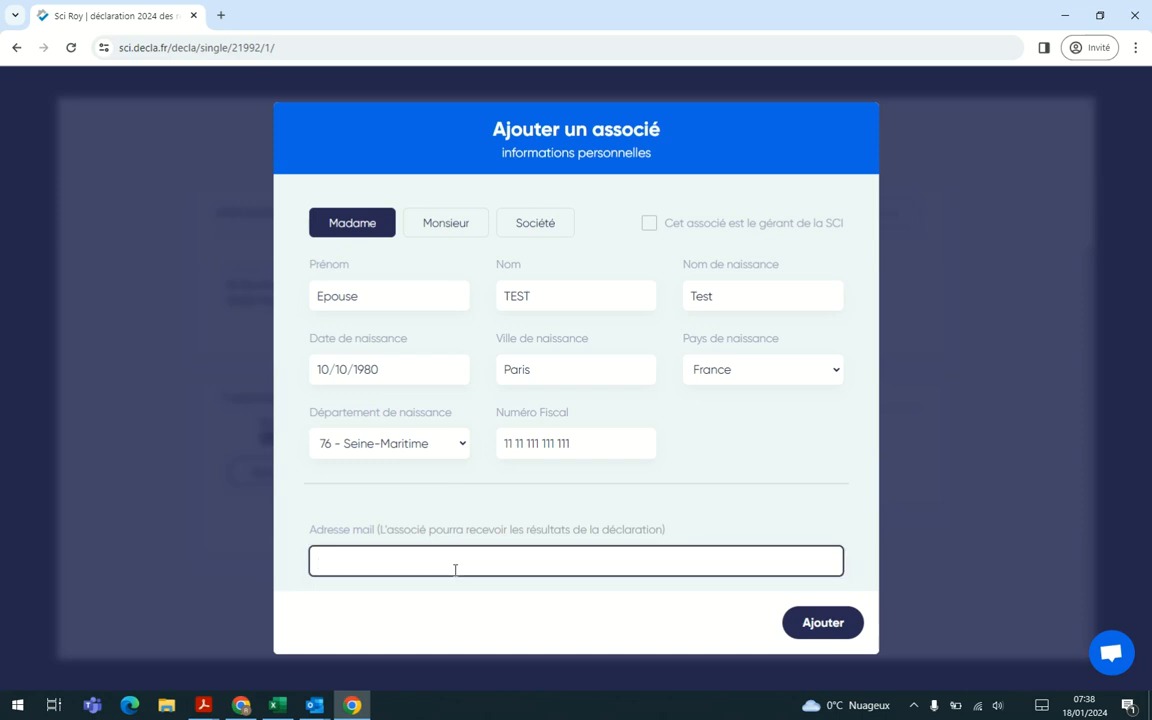
text(@decla.fr)
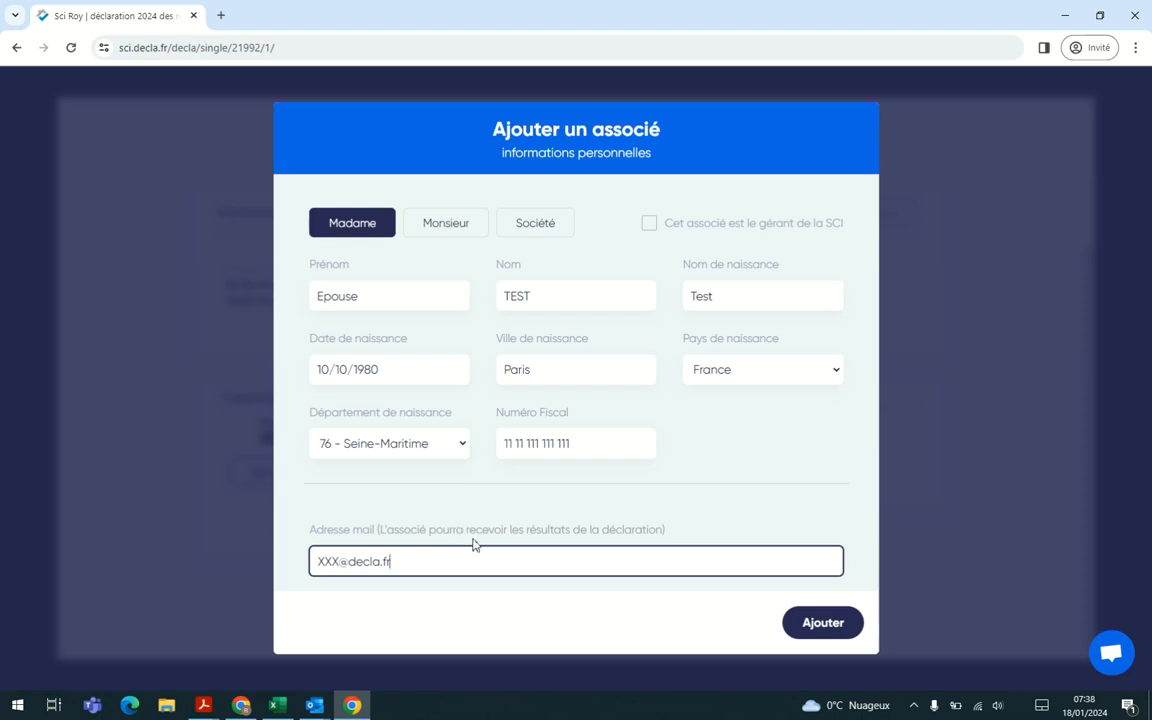
click(820, 623)
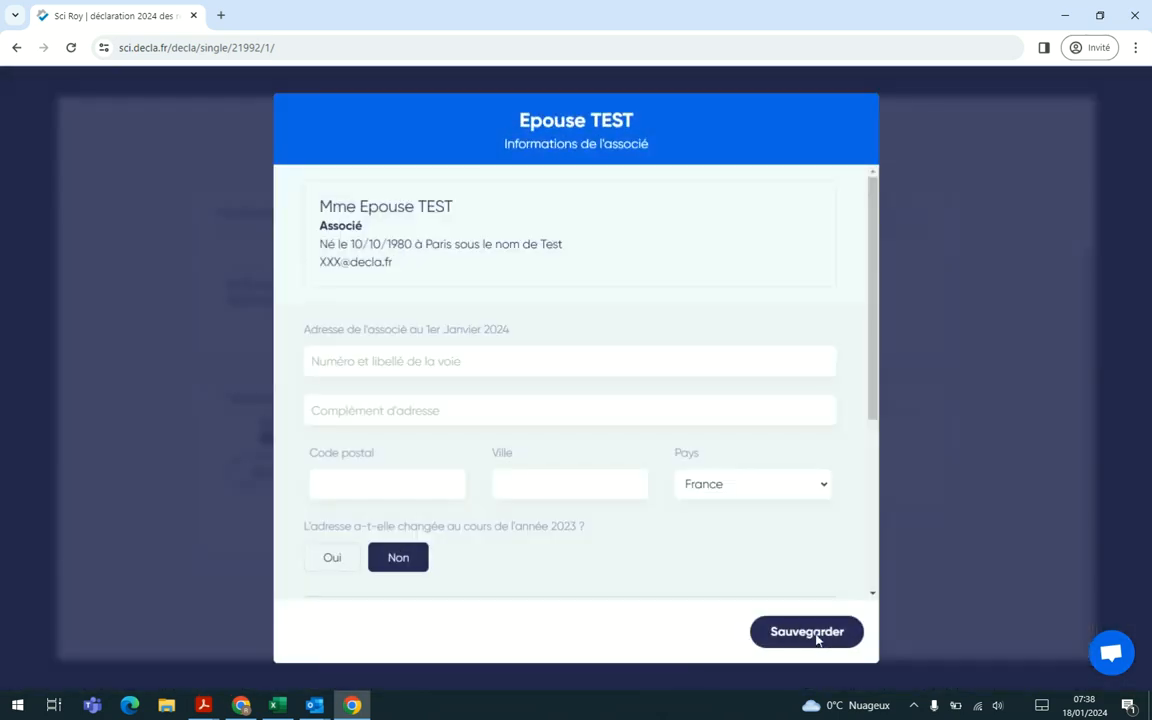
Step: Fill in the second associate's home address as of 1 January 2024 from a suggested address in Pantin
click(512, 361)
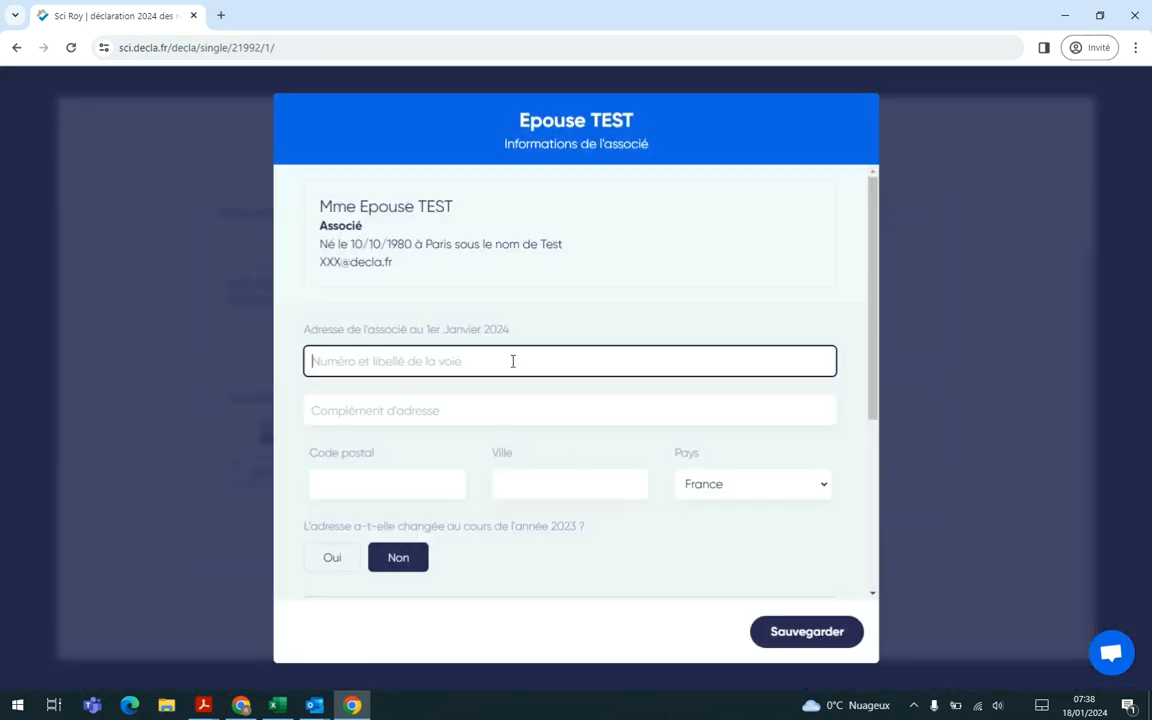
text(54)
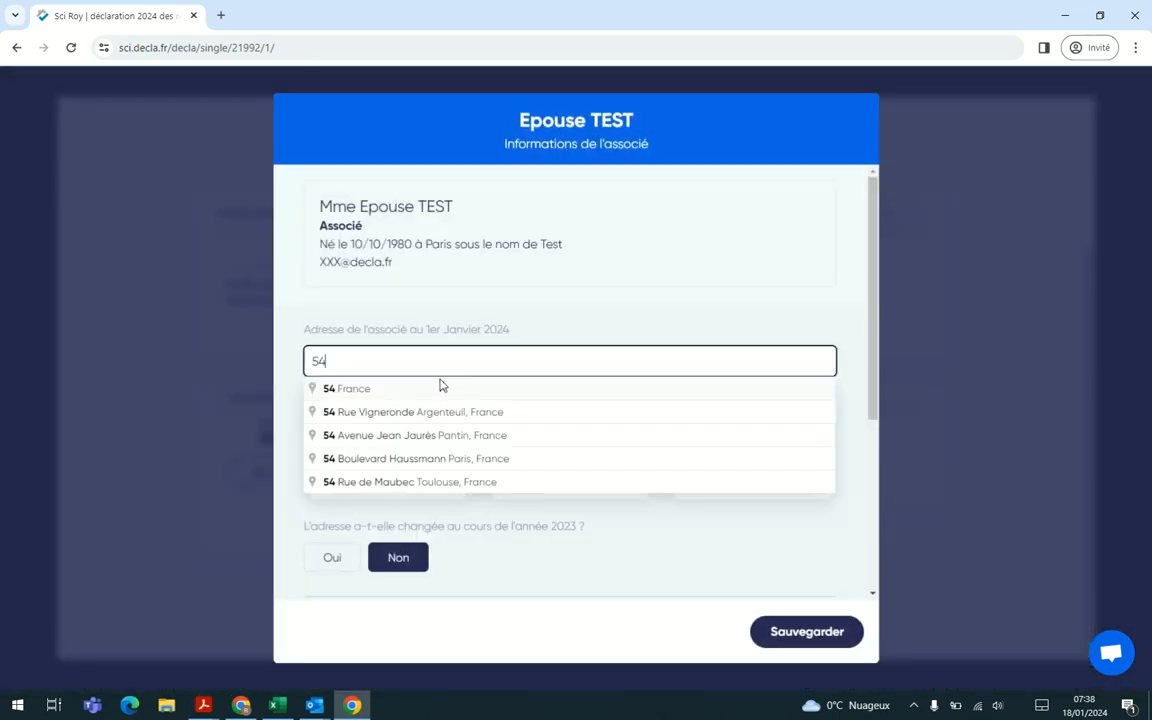
click(417, 434)
scroll(417, 435, down, 2)
scroll(420, 450, up, 1)
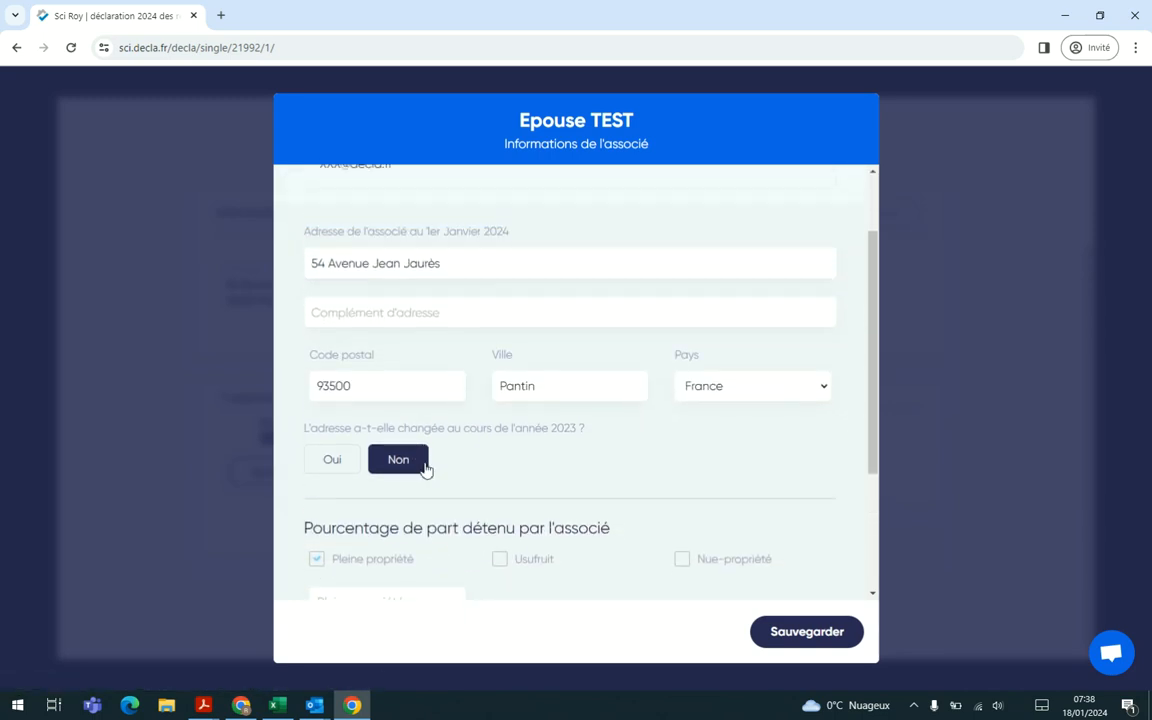
Step: Set the second associate's full-ownership share to 50 percent and save her information
scroll(460, 462, down, 2)
click(398, 452)
text(50)
click(771, 548)
scroll(783, 592, down, 1)
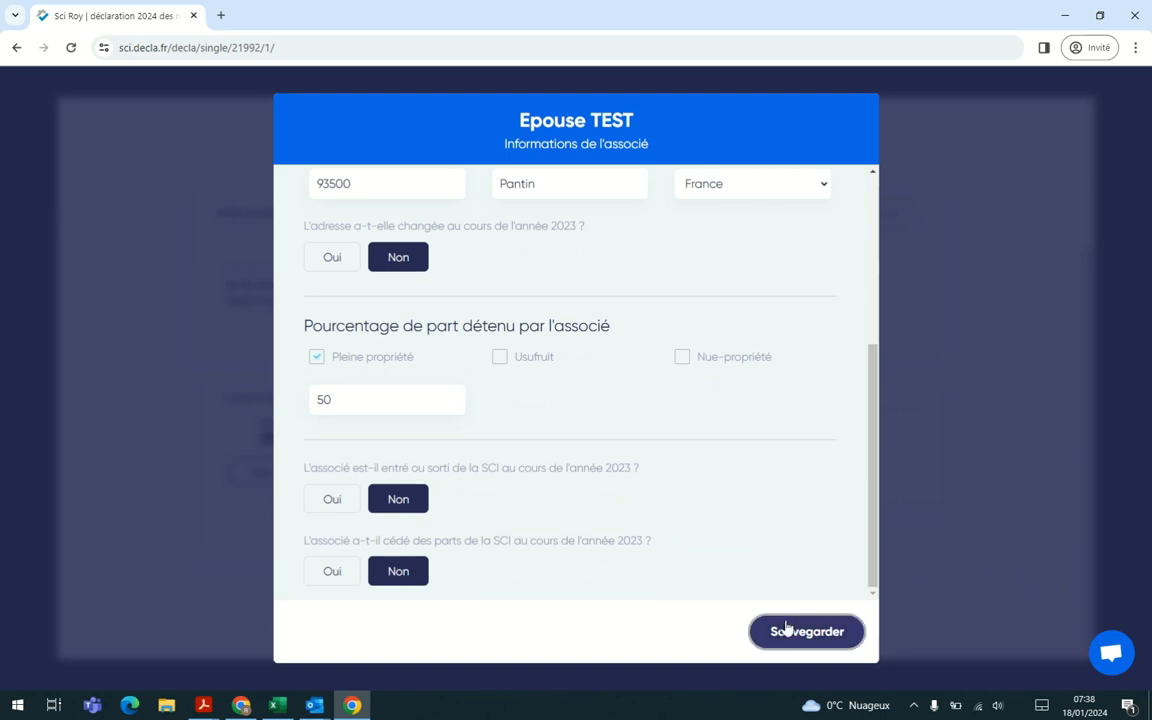
click(784, 630)
scroll(784, 625, down, 3)
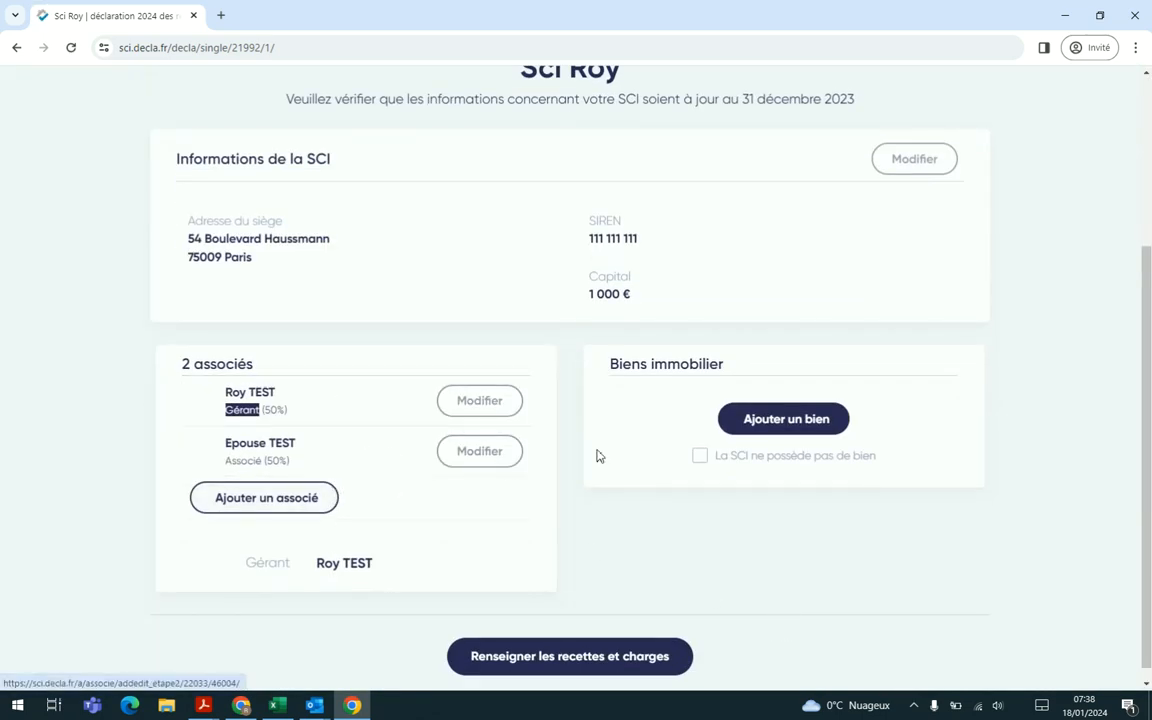
click(704, 459)
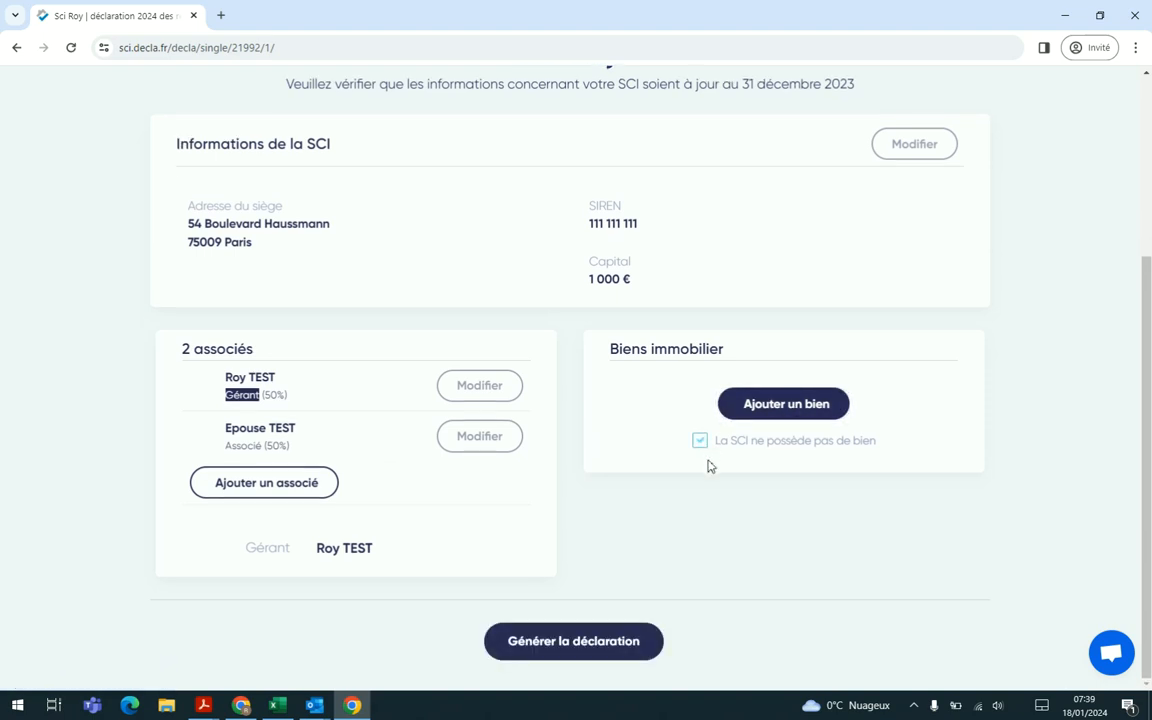
click(700, 447)
Step: Start adding a property to the SCI and set its type to Appartement
click(788, 412)
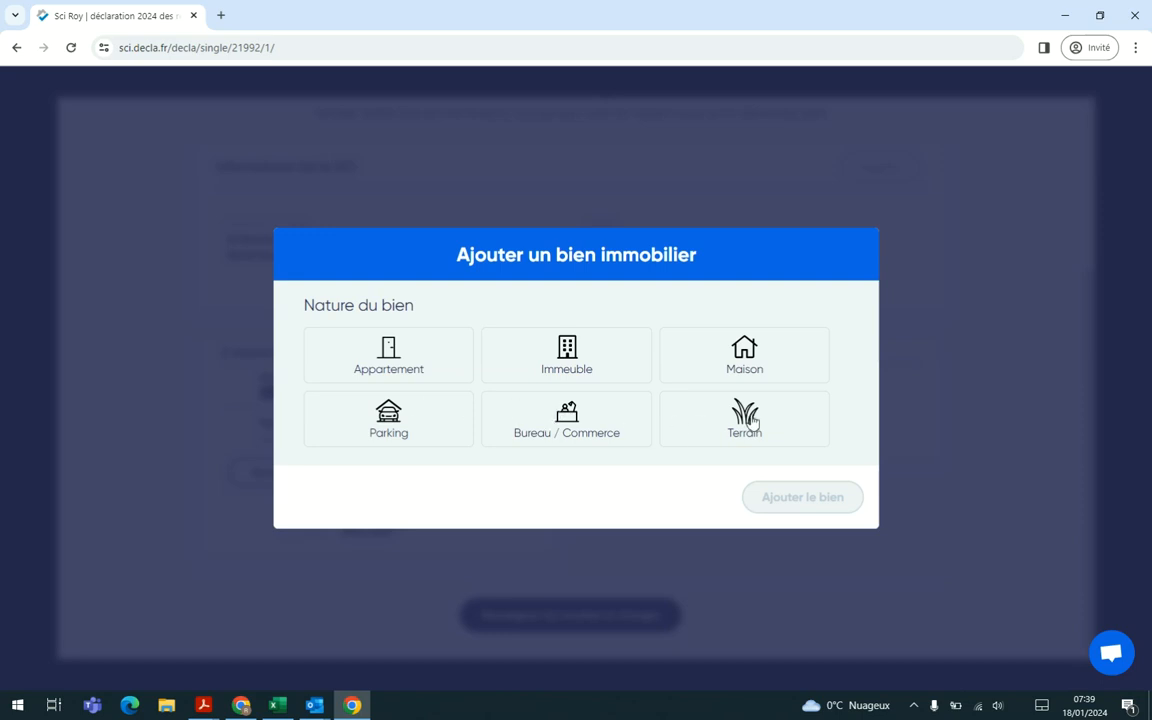
click(395, 370)
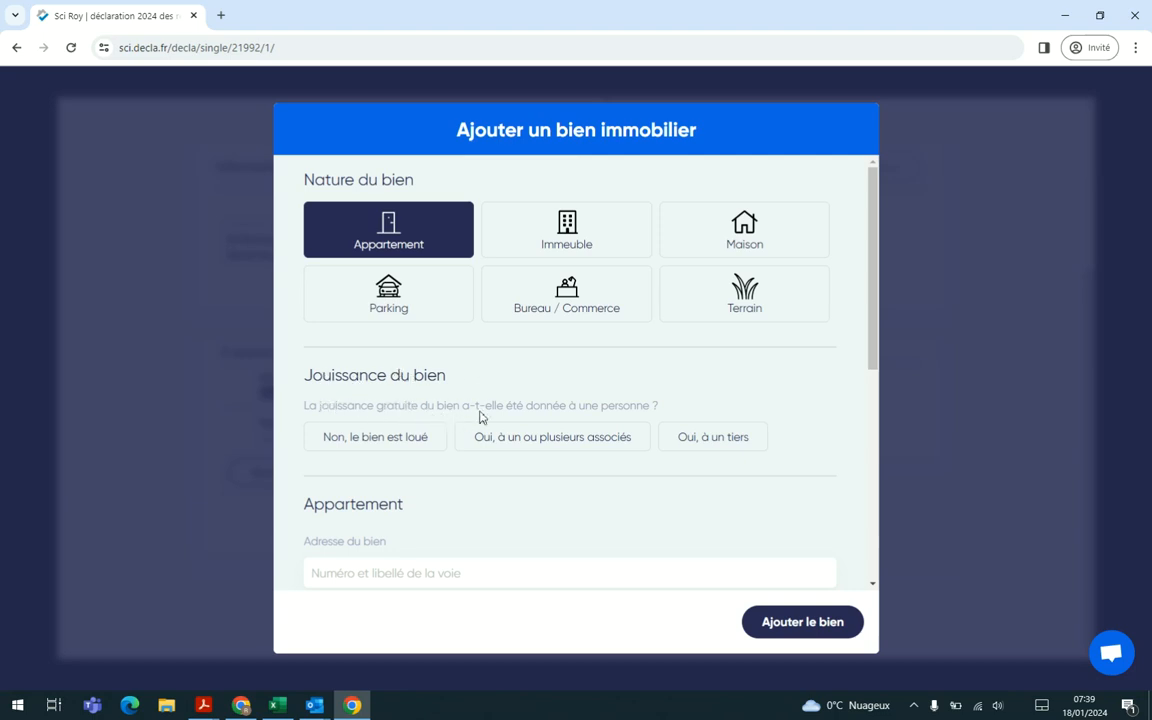
scroll(632, 409, down, 1)
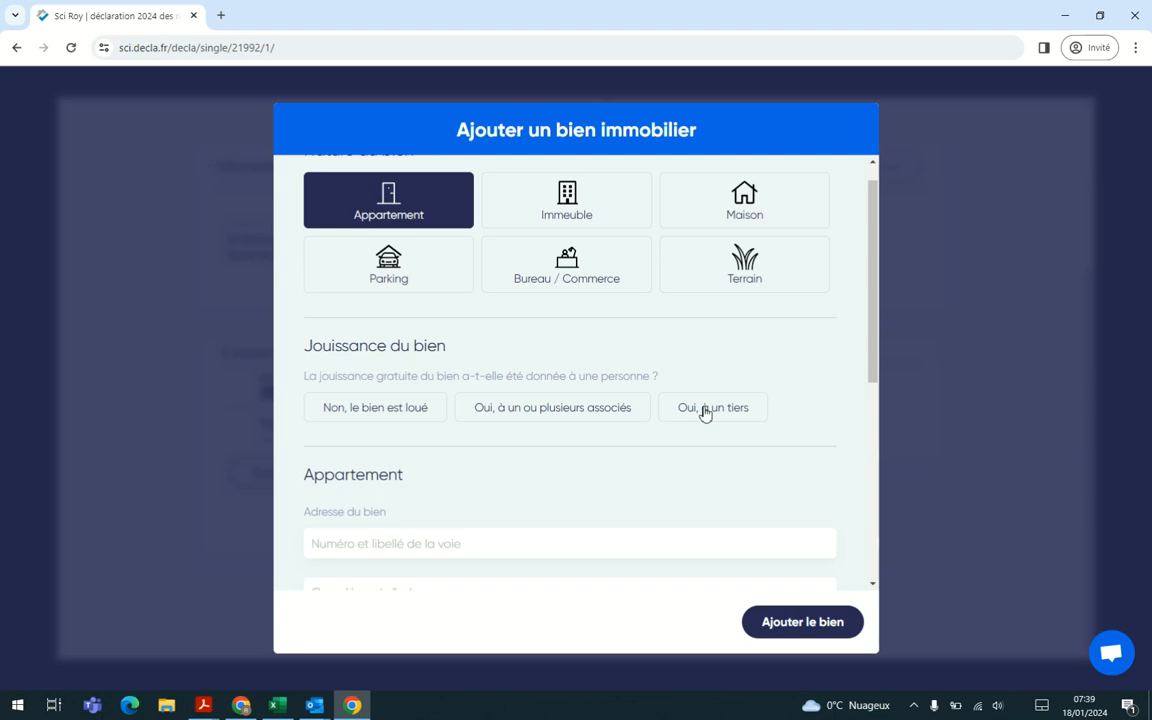
click(587, 407)
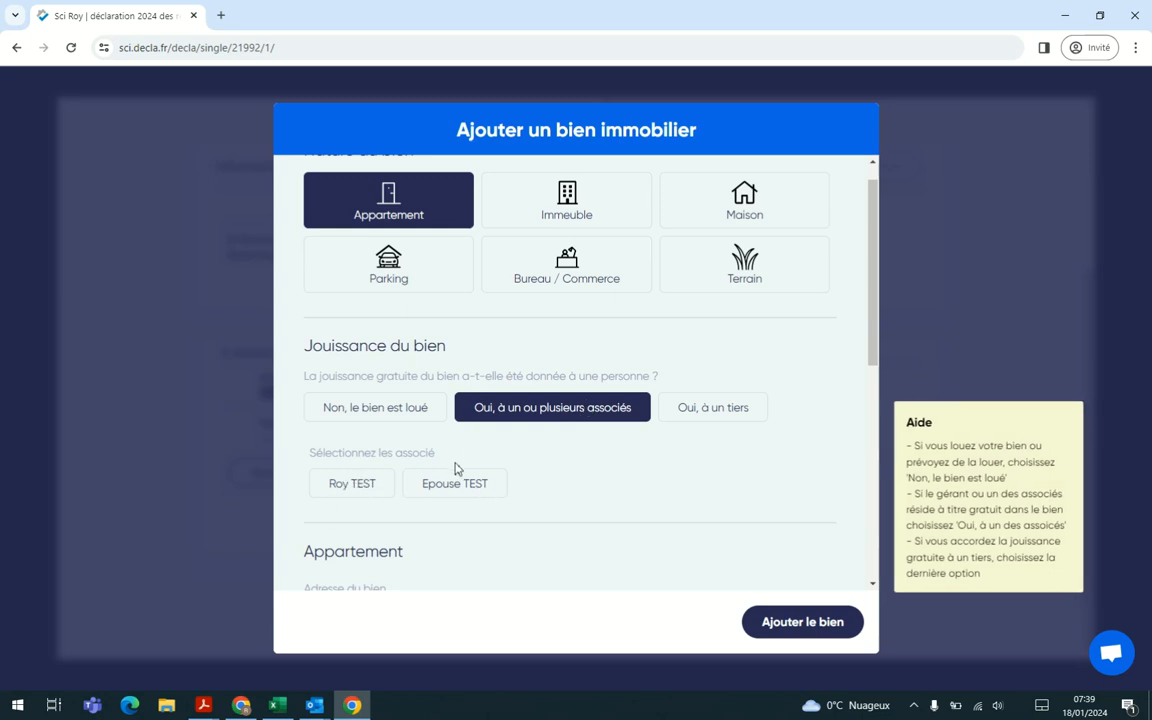
click(706, 412)
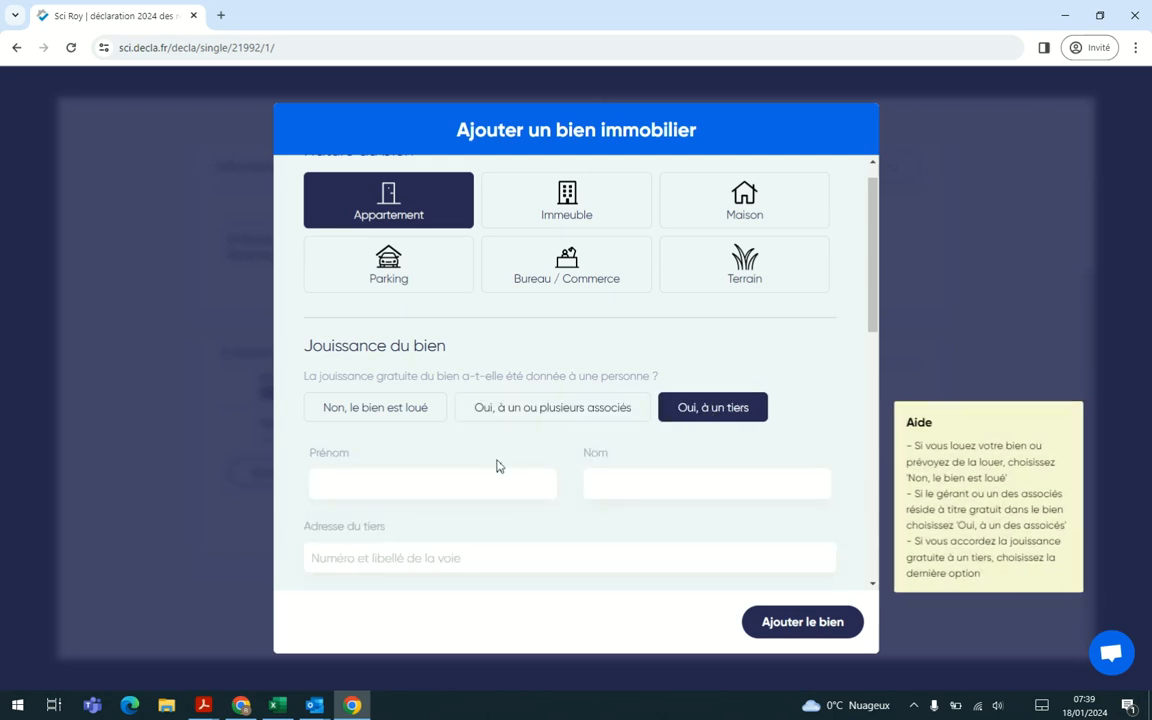
scroll(496, 465, down, 1)
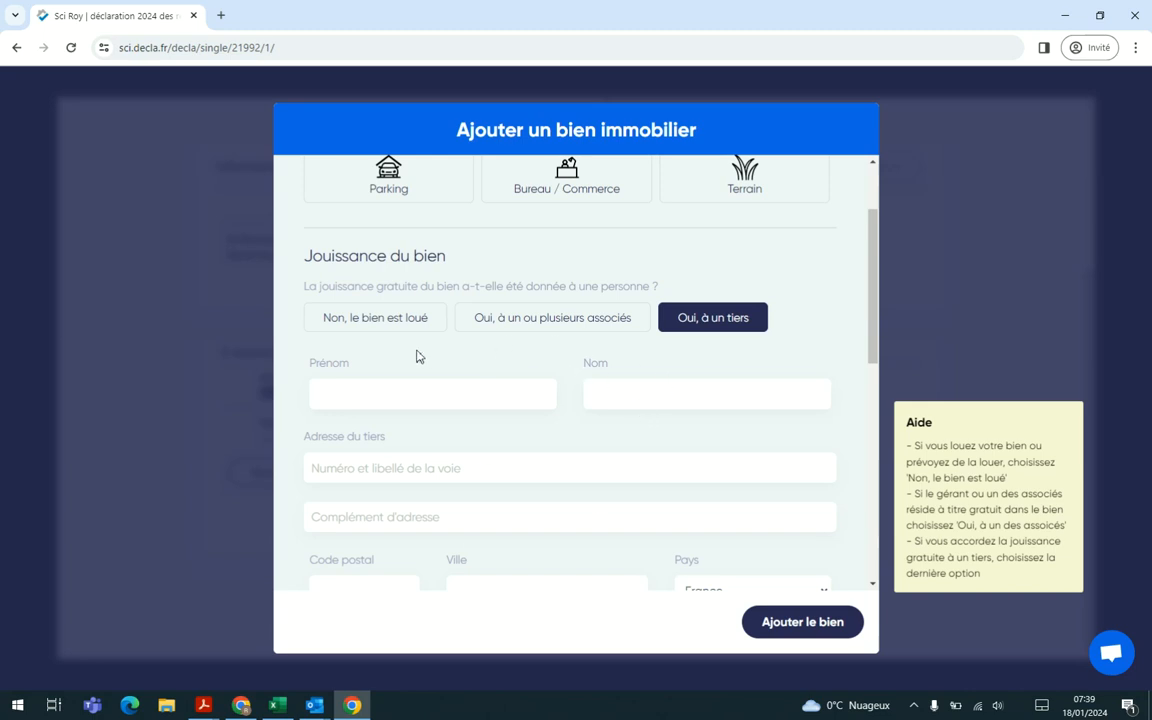
Step: Declare the apartment as rented at a suggested address in Pantin and add it to the SCI
click(400, 321)
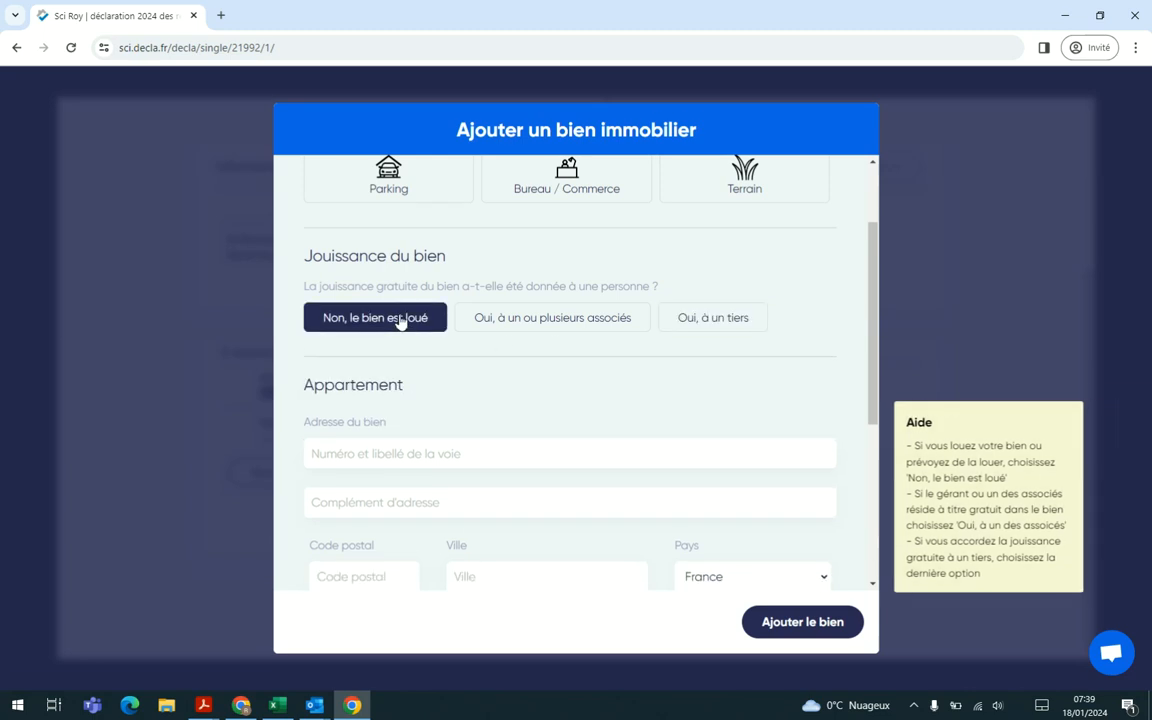
scroll(496, 419, down, 1)
click(463, 401)
scroll(462, 405, down, 2)
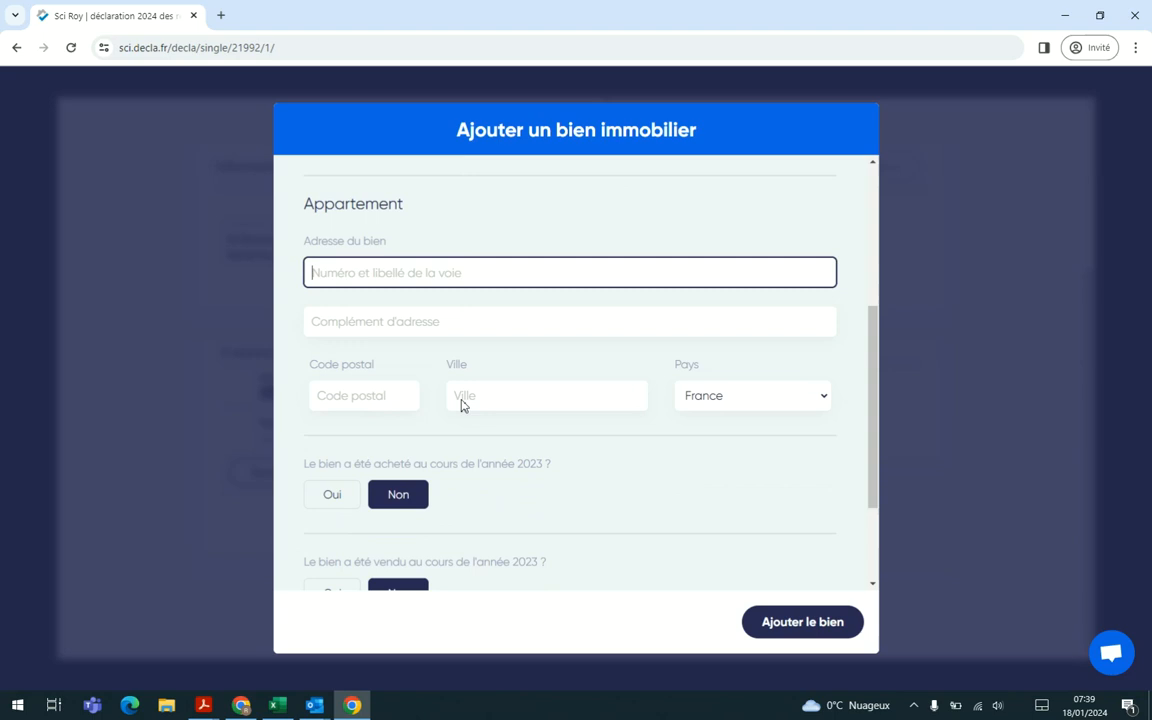
scroll(462, 405, down, 1)
text(54)
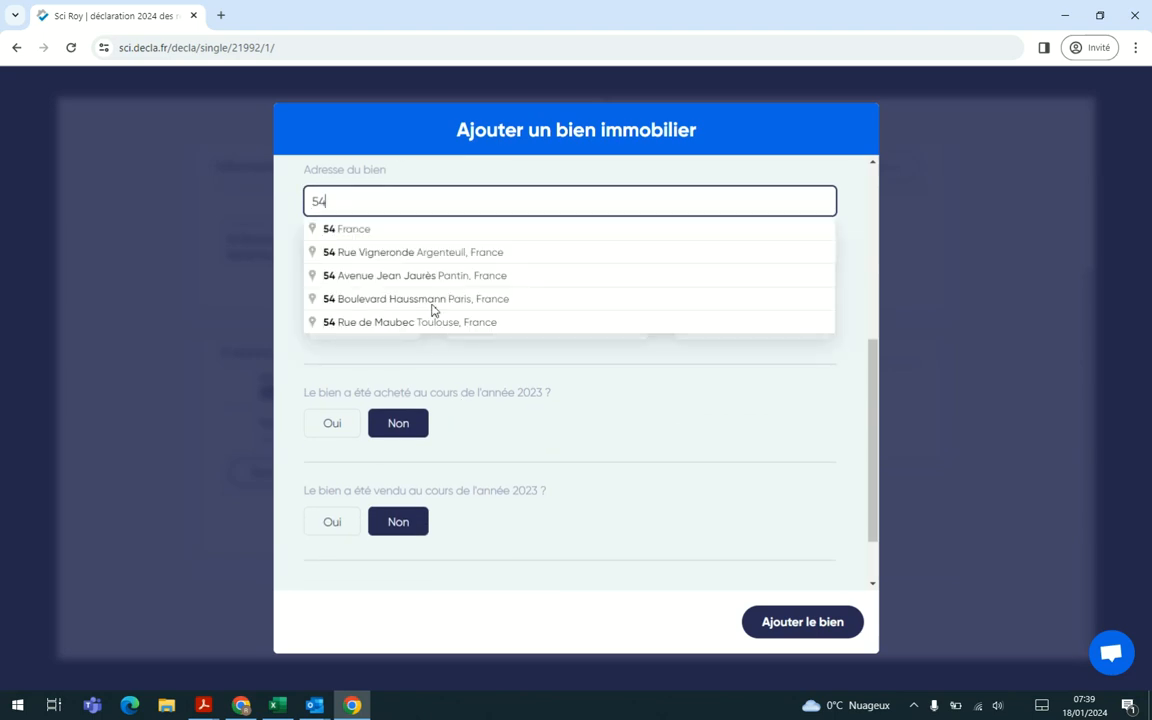
click(390, 275)
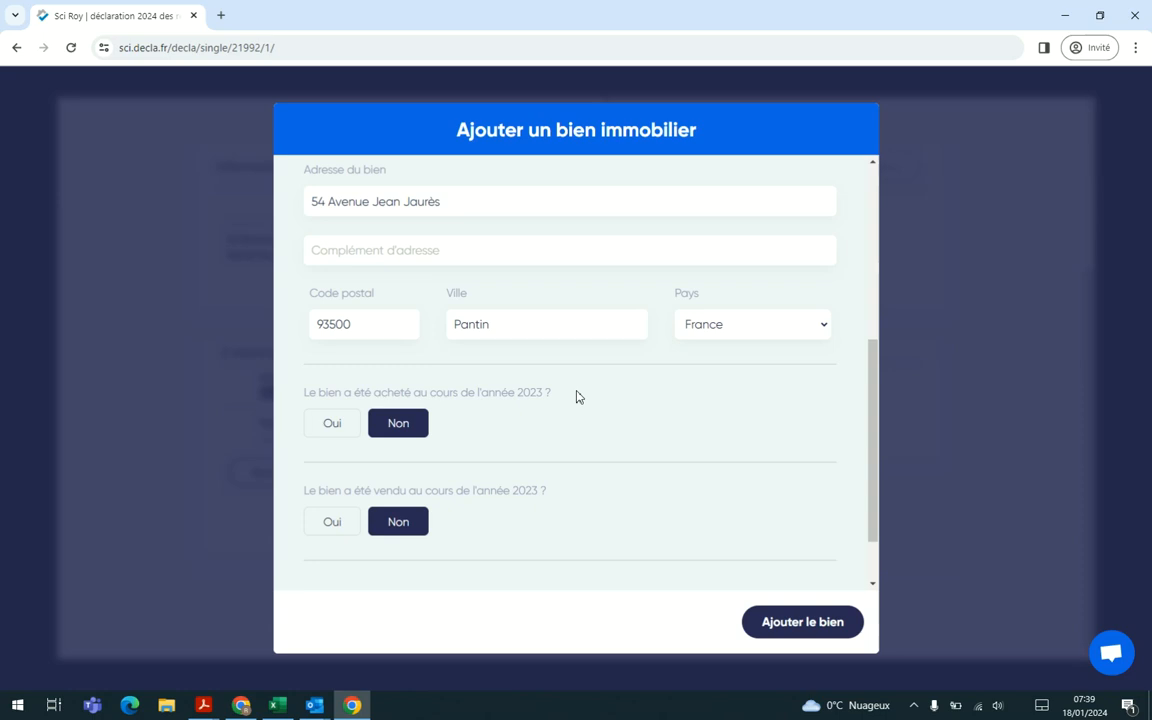
scroll(535, 502, down, 1)
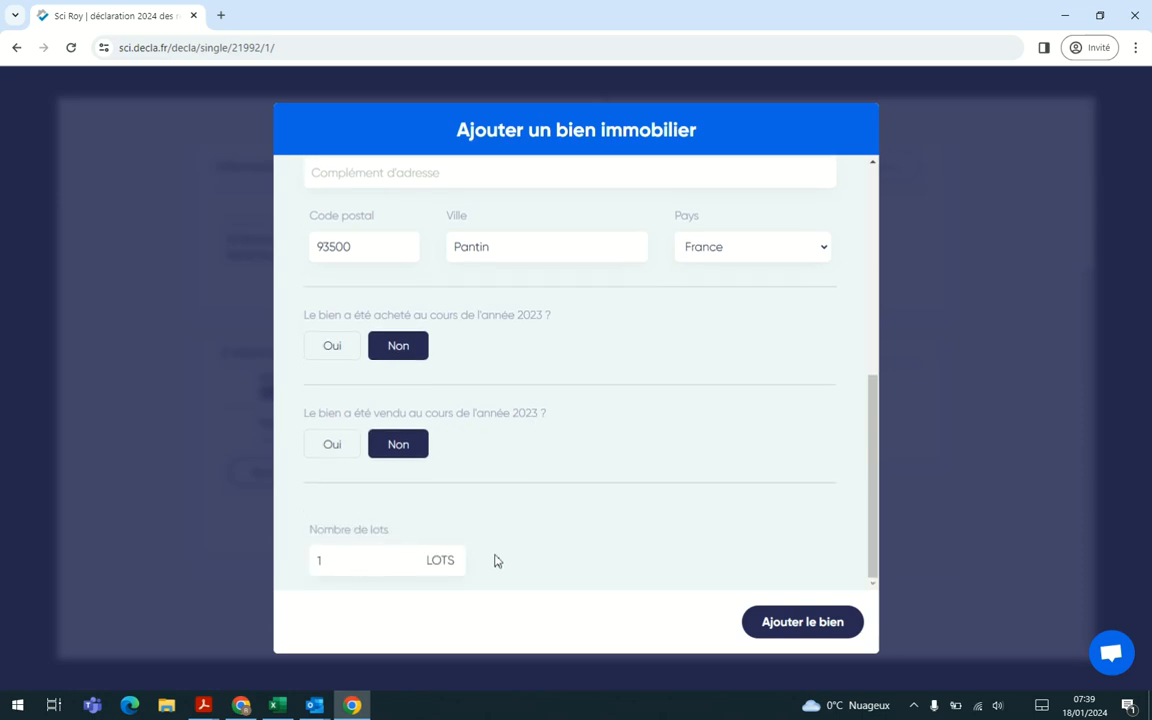
click(798, 622)
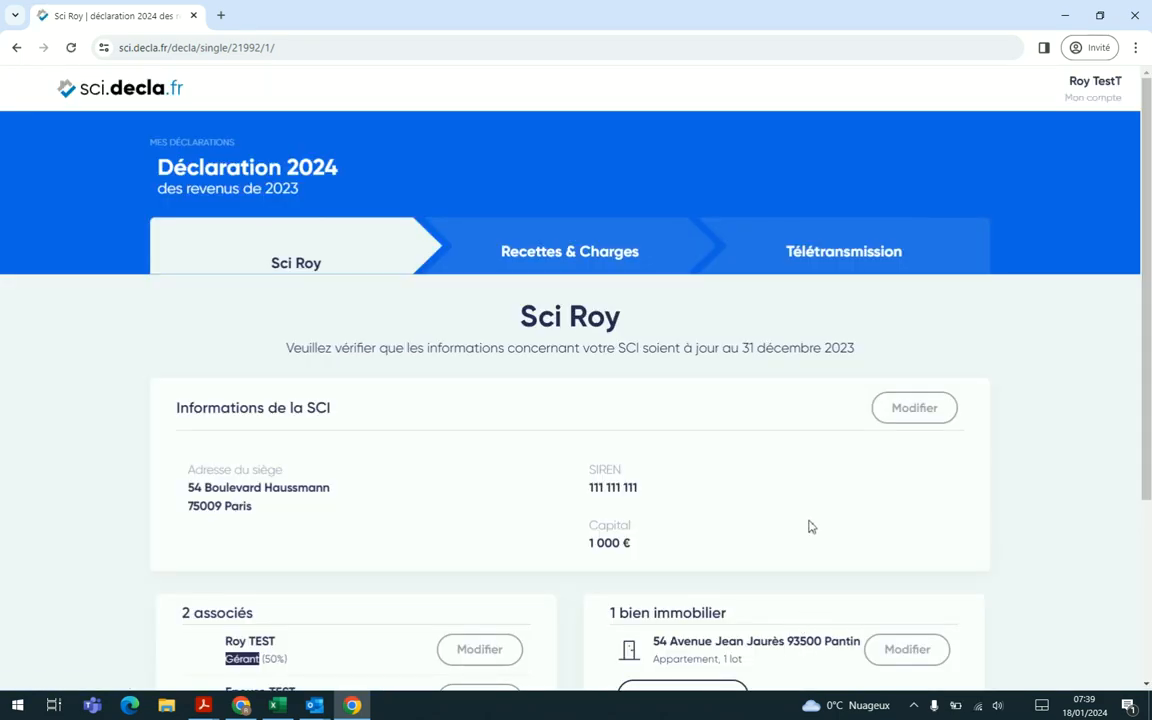
Step: Proceed from the SCI details to the Recettes & Charges stage of the declaration
scroll(795, 532, down, 2)
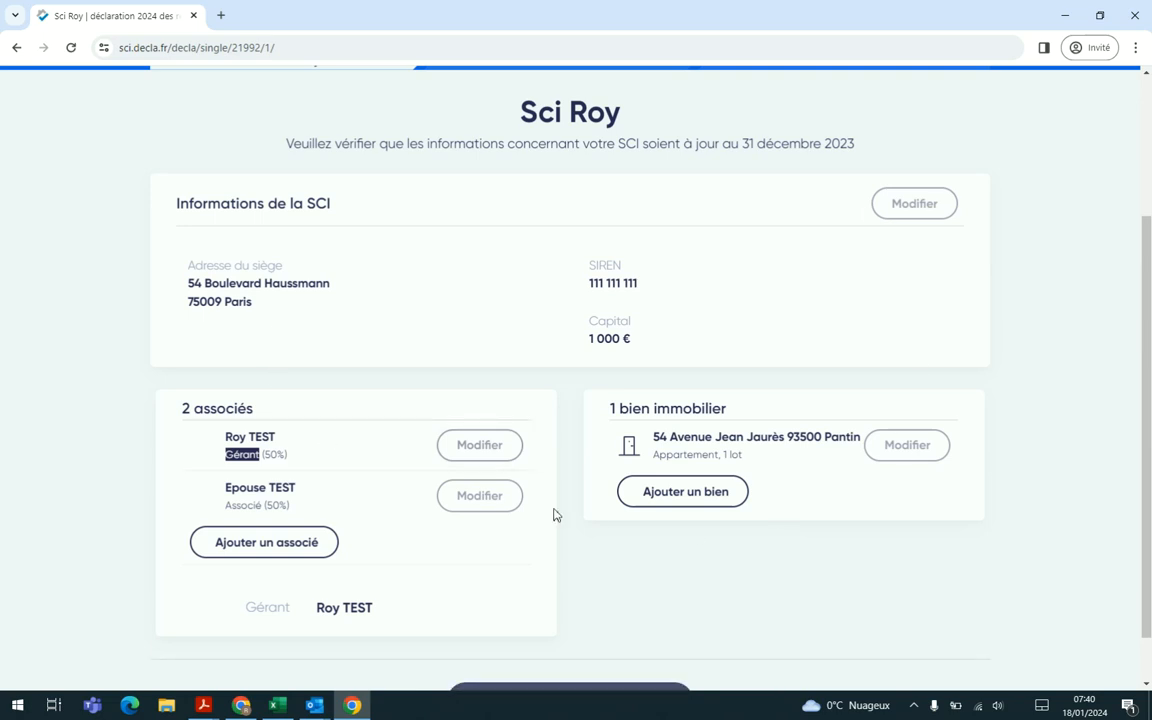
scroll(553, 514, down, 1)
click(597, 648)
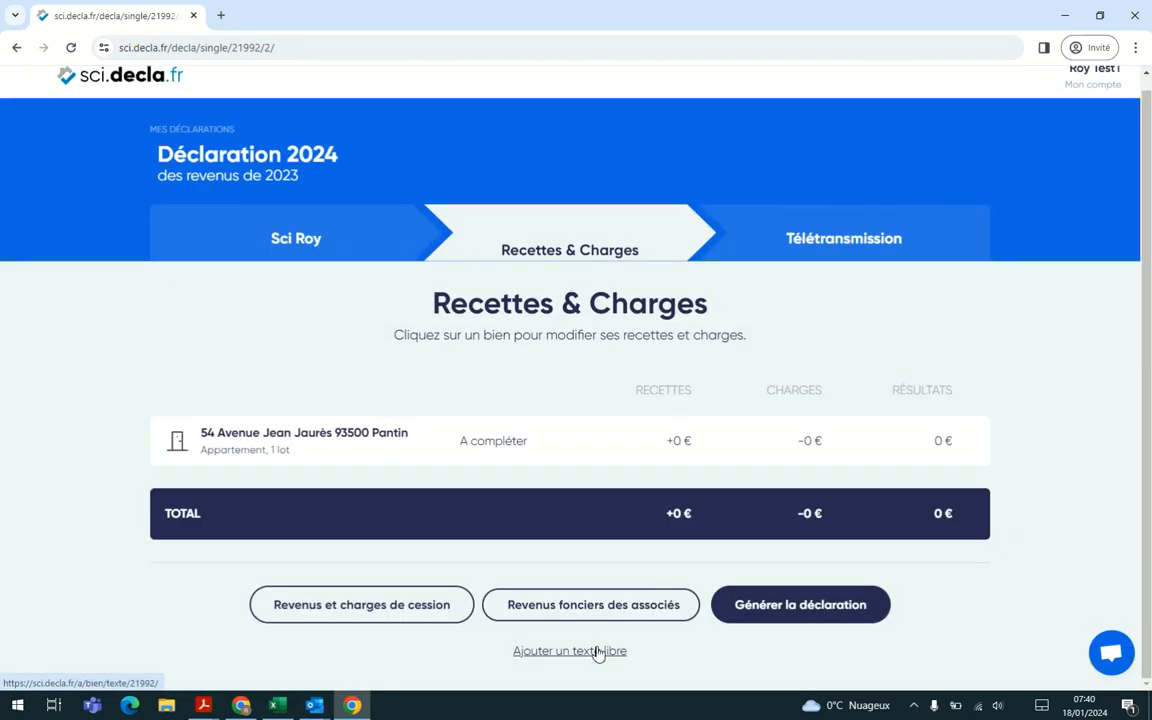
Step: Open the Pantin apartment's income and expense form and enter 12 000 gross rent and 0 other income for 2023
click(578, 455)
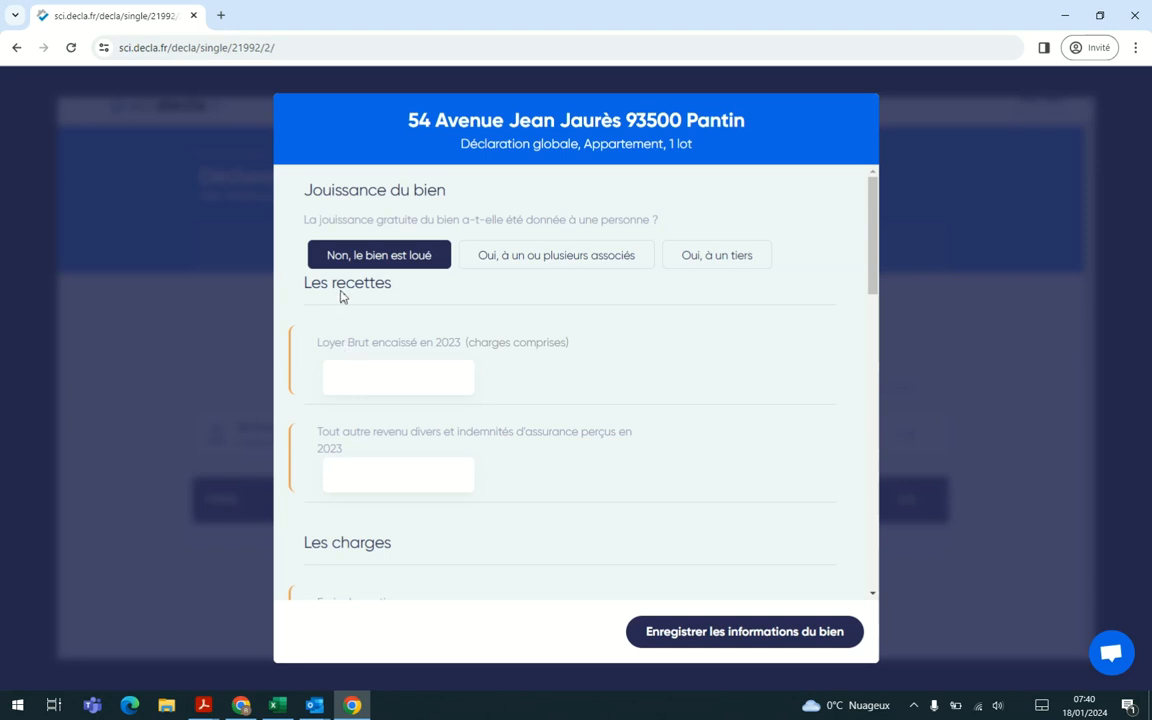
scroll(420, 522, down, 3)
scroll(422, 517, up, 3)
click(360, 370)
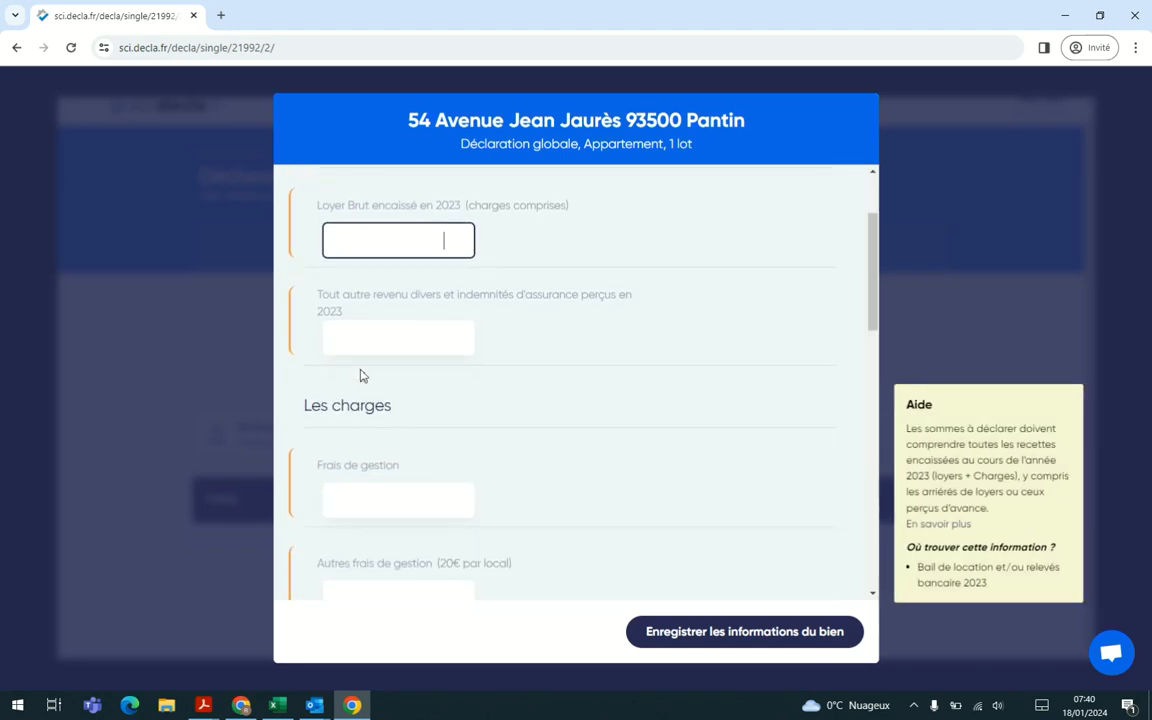
text(12 000)
click(523, 402)
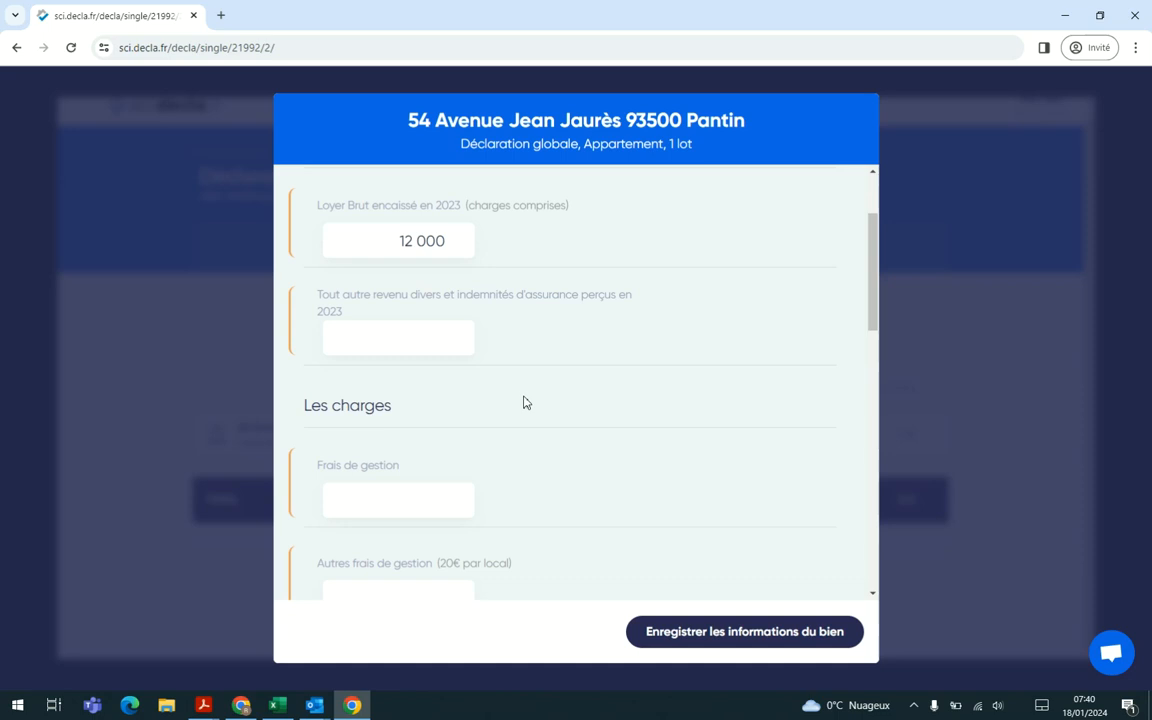
scroll(524, 402, down, 1)
scroll(524, 402, up, 1)
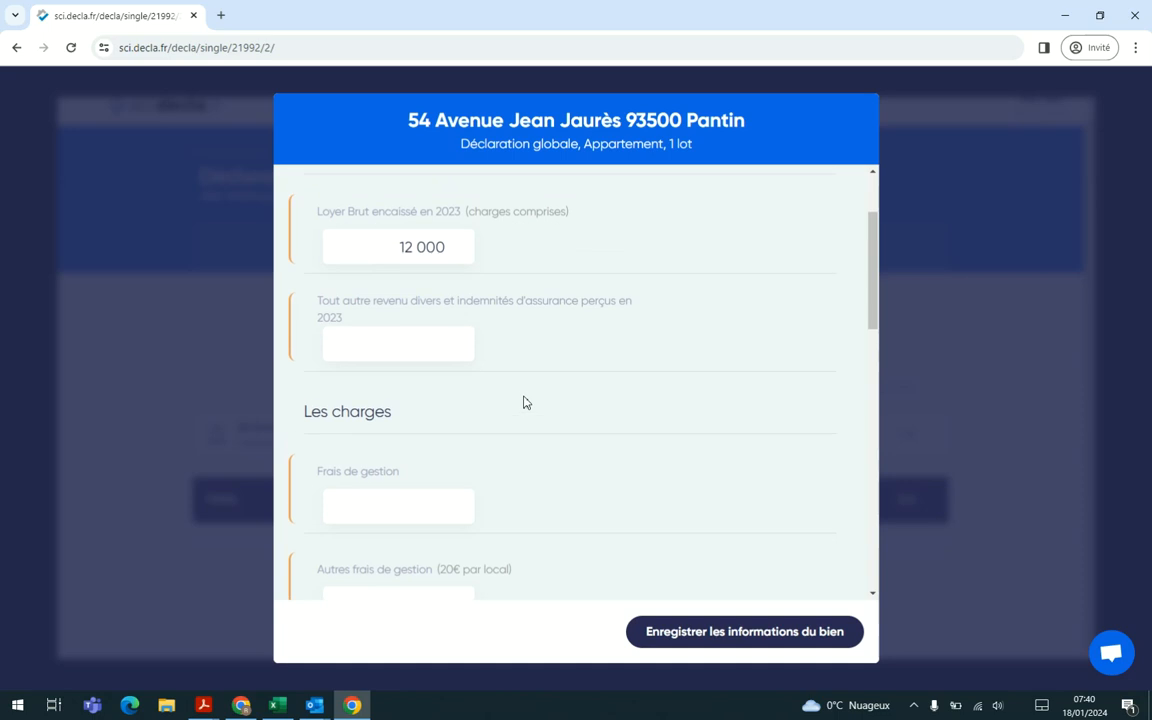
scroll(524, 402, down, 2)
click(421, 280)
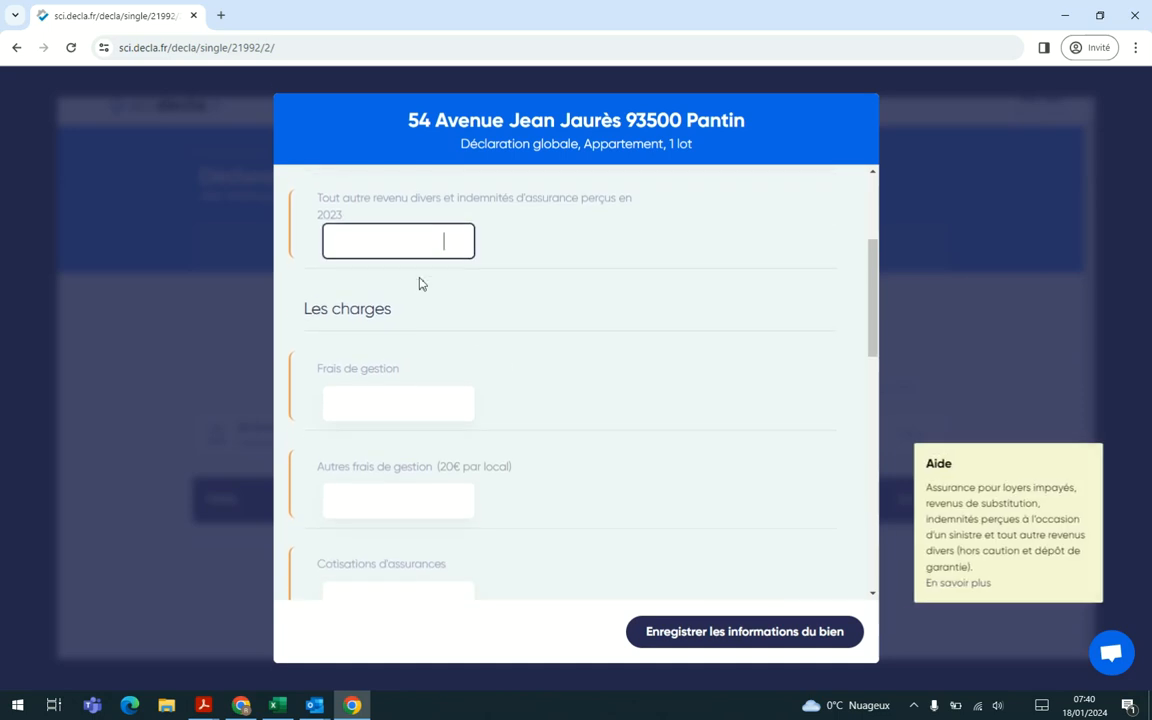
Step: Enter 500 for Frais de gestion, 20 for Autres frais de gestion and 100 for Cotisations d'assurances
click(386, 400)
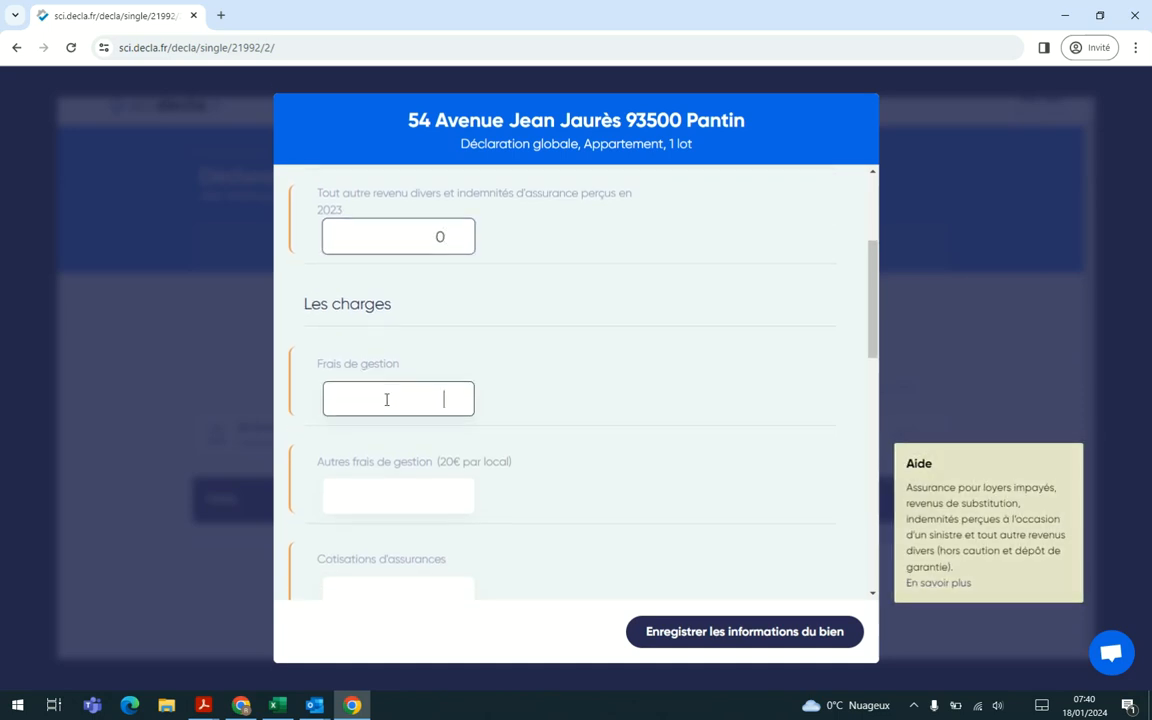
text(500)
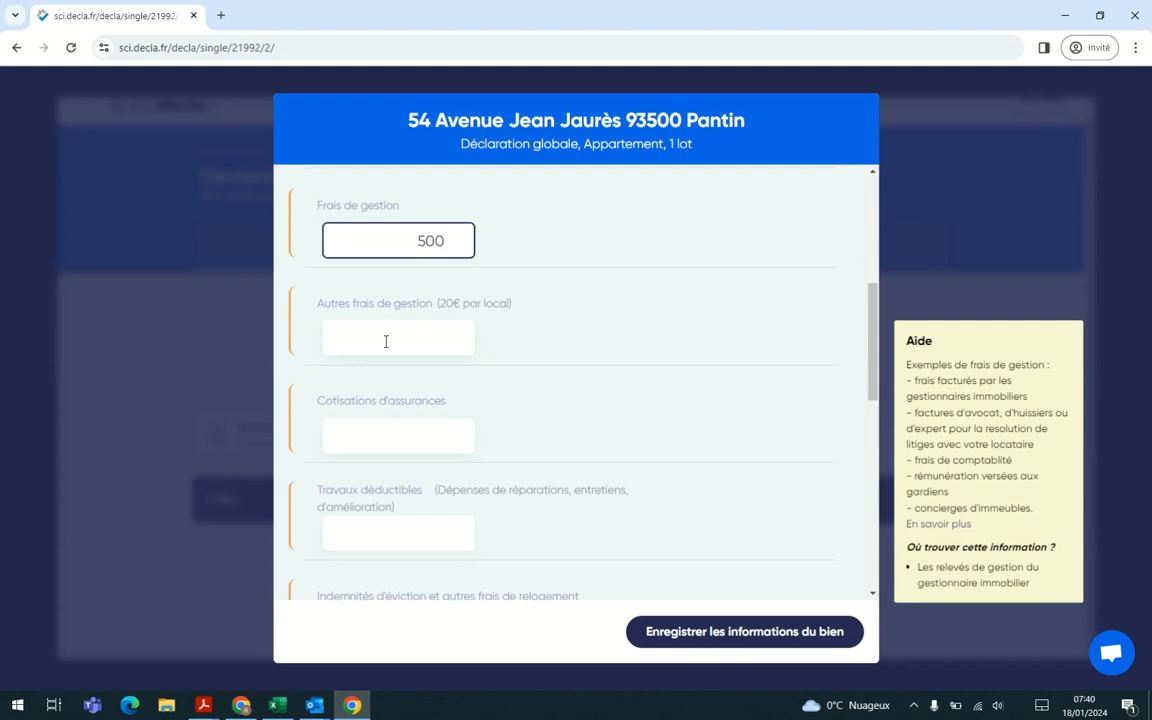
click(386, 338)
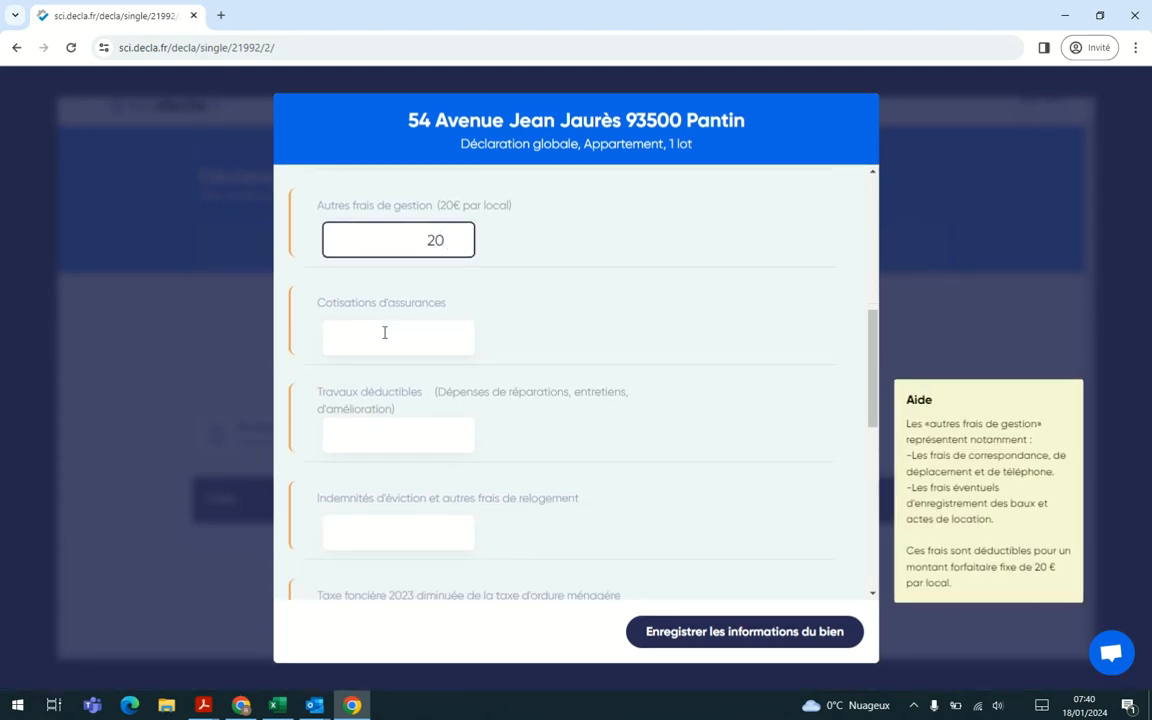
text(20)
click(380, 353)
text(100)
Step: Enter 2 000 for Travaux déductibles and 500 for Taxe foncière 2023
click(380, 353)
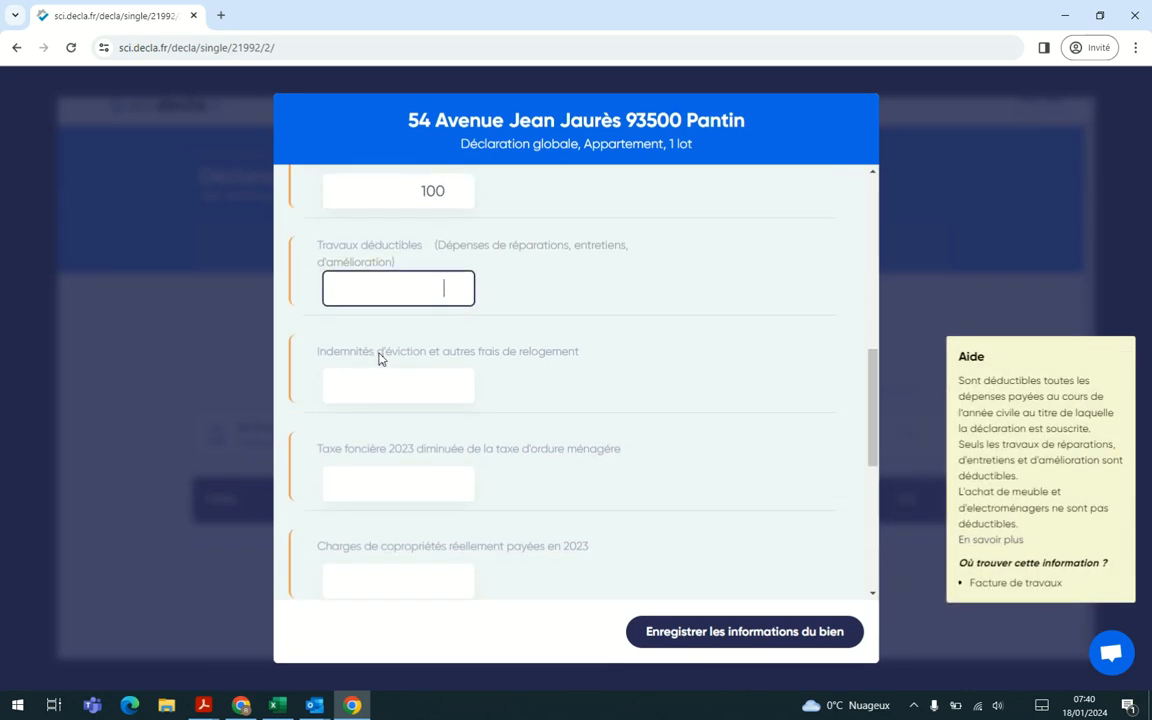
text(2 000)
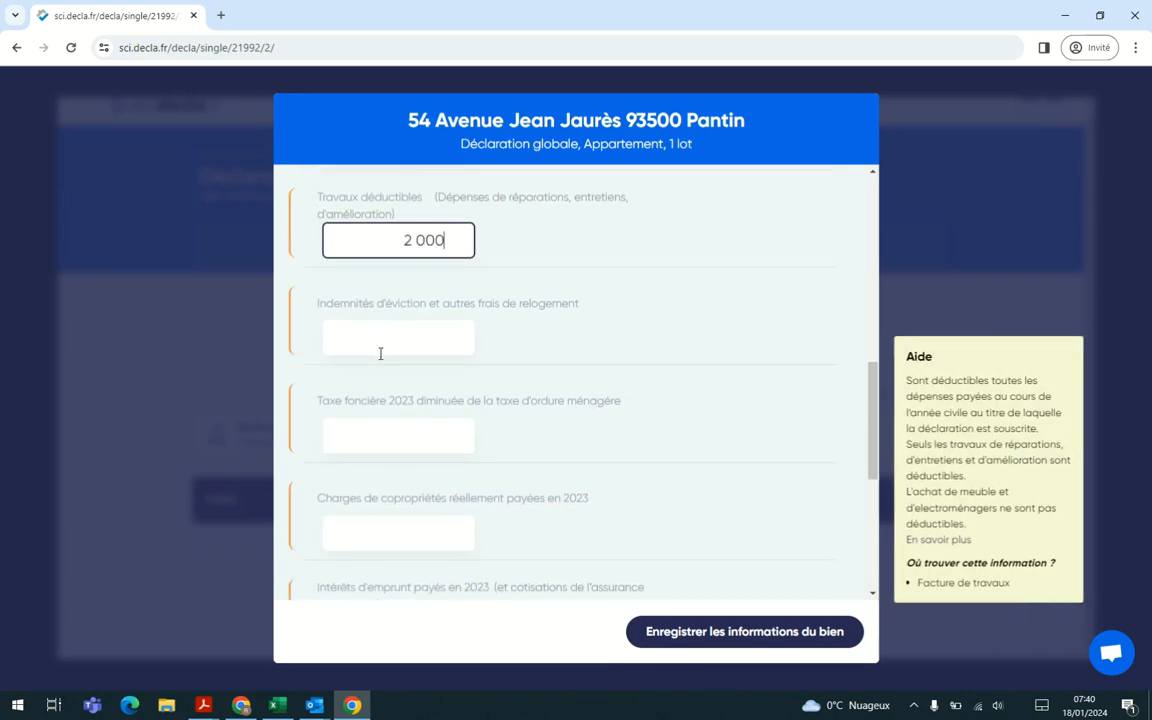
click(380, 353)
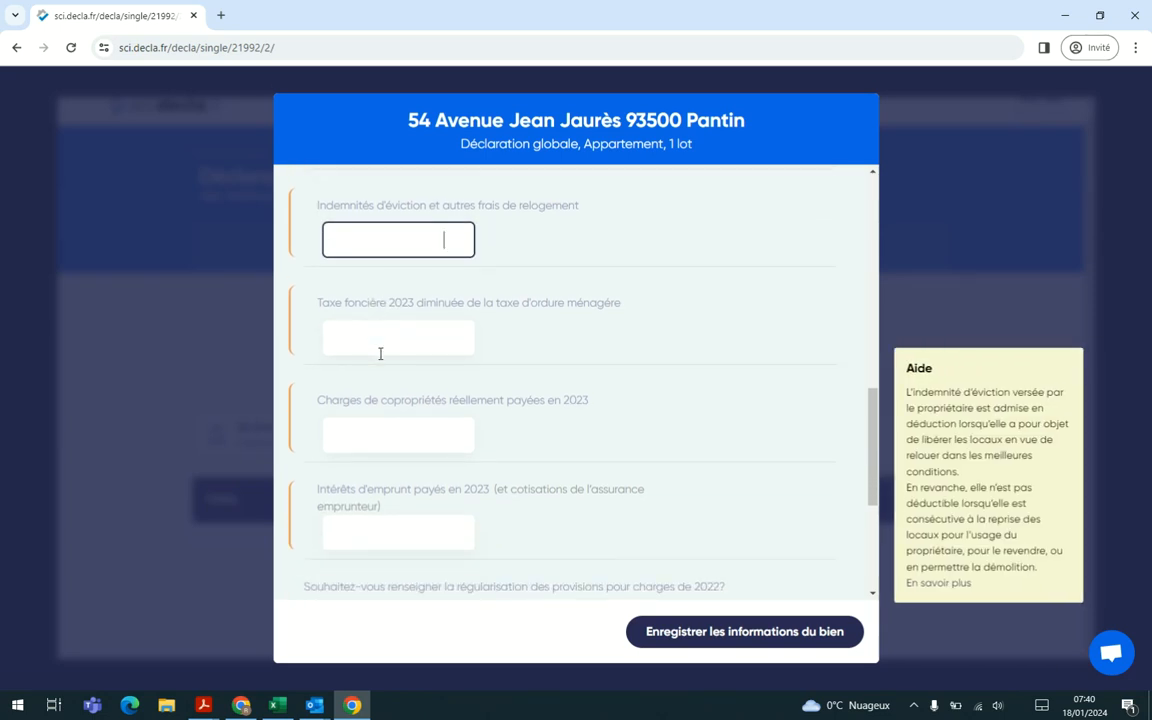
click(380, 353)
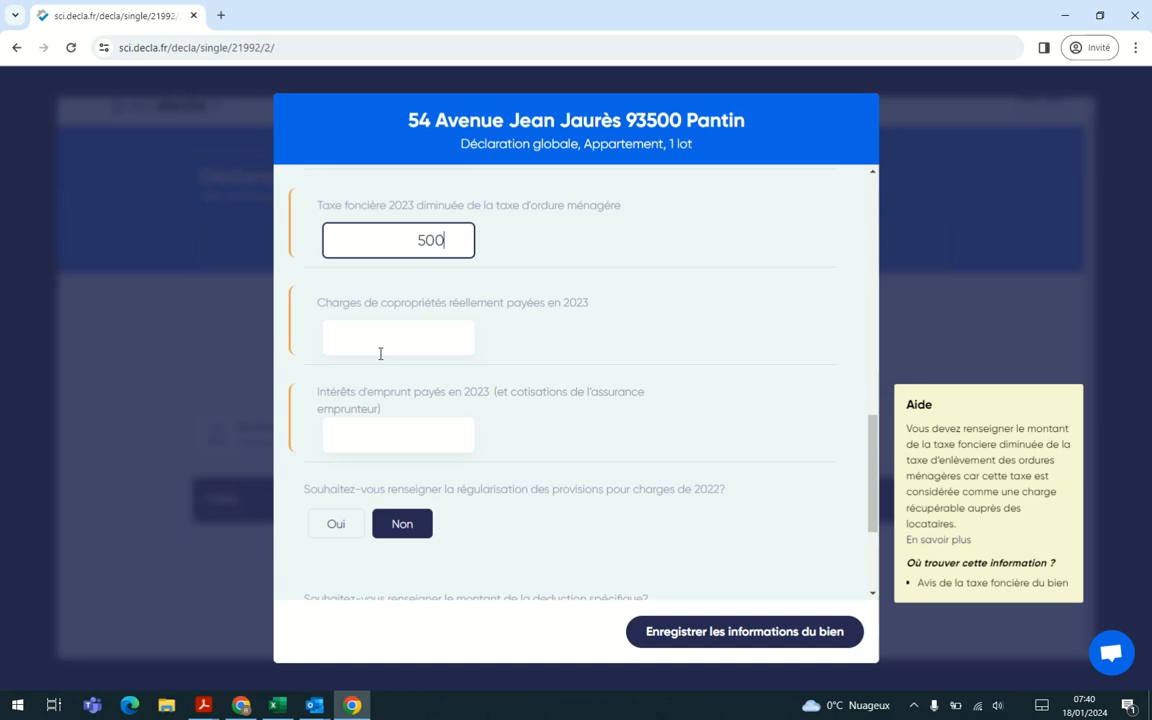
Step: Enter 2 000 for Charges de copropriétés and 2 000 for Intérêts d'emprunt, and save the property's information
click(380, 353)
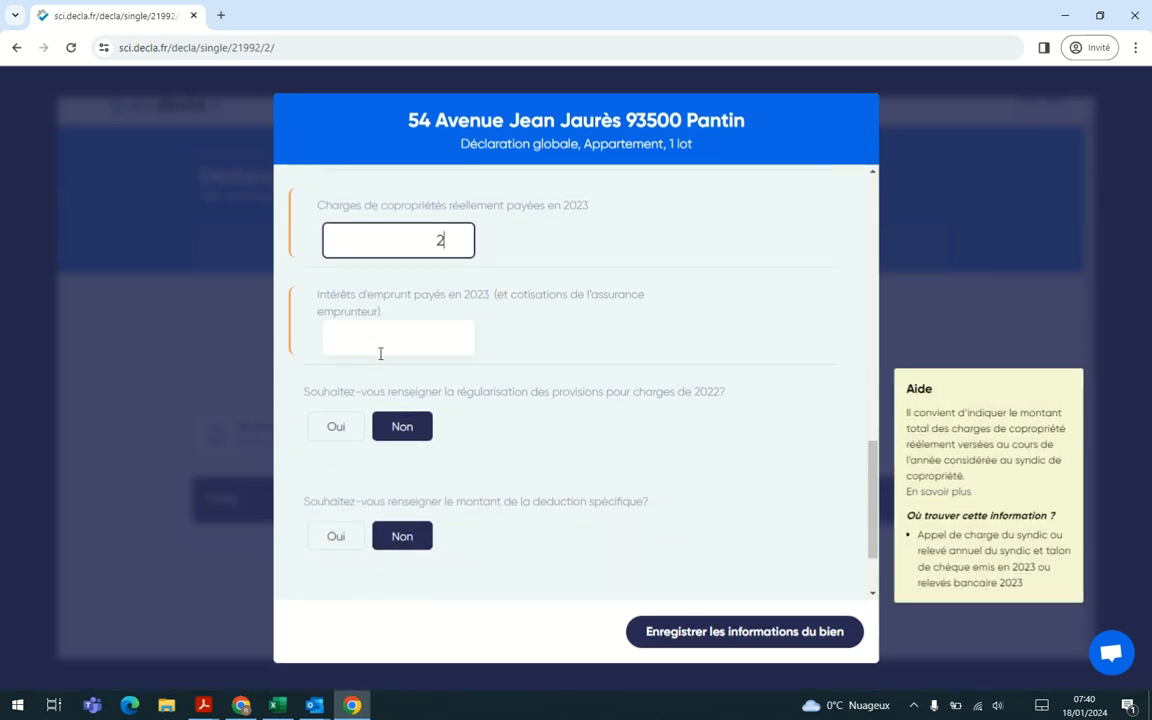
text(2 000)
click(414, 337)
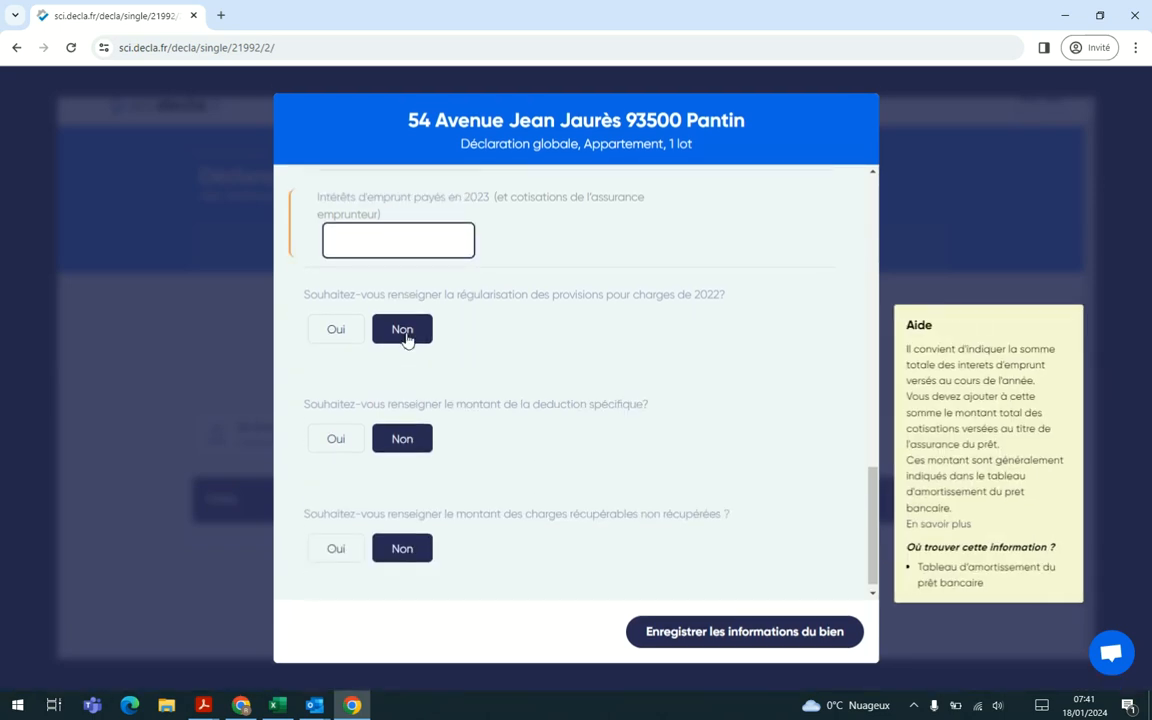
text(2000)
click(583, 238)
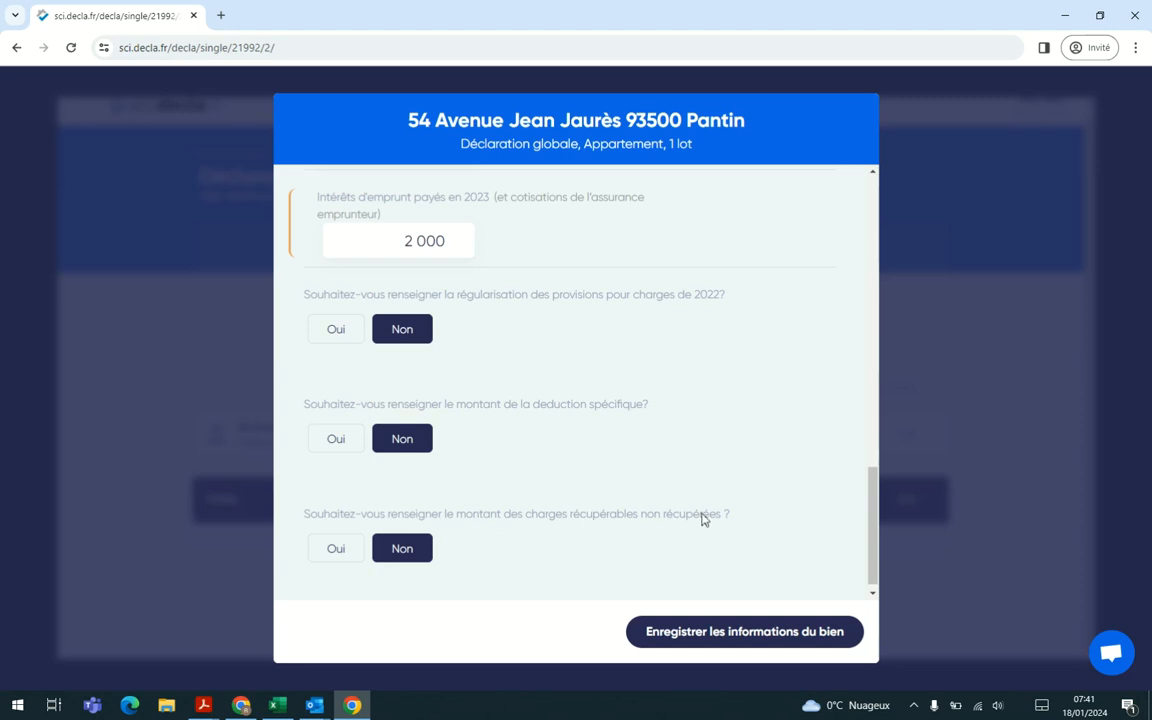
click(735, 627)
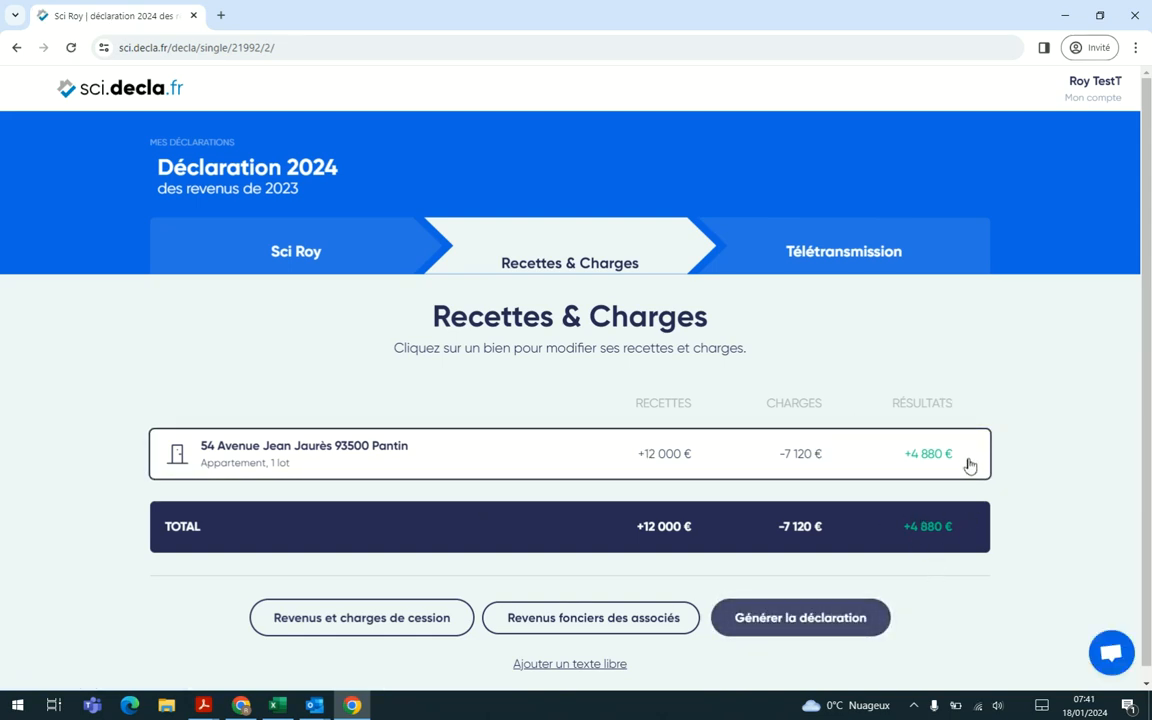
Step: Generate the declaration and start the online payment that activates the service
click(786, 619)
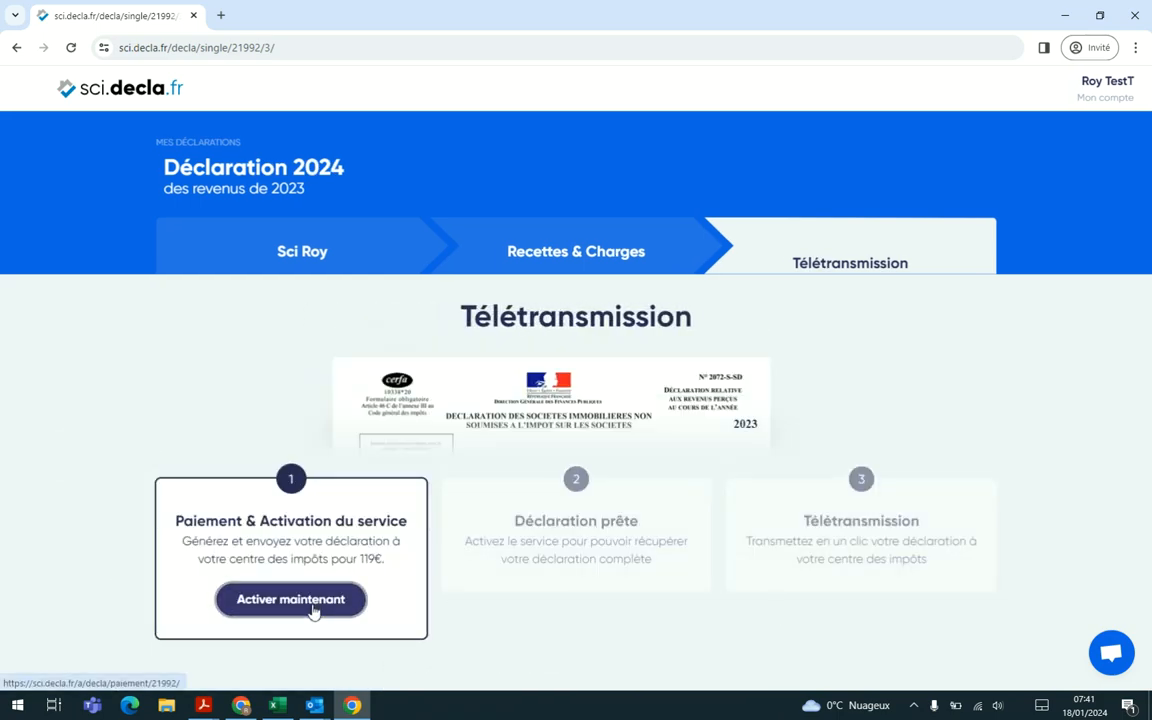
click(311, 605)
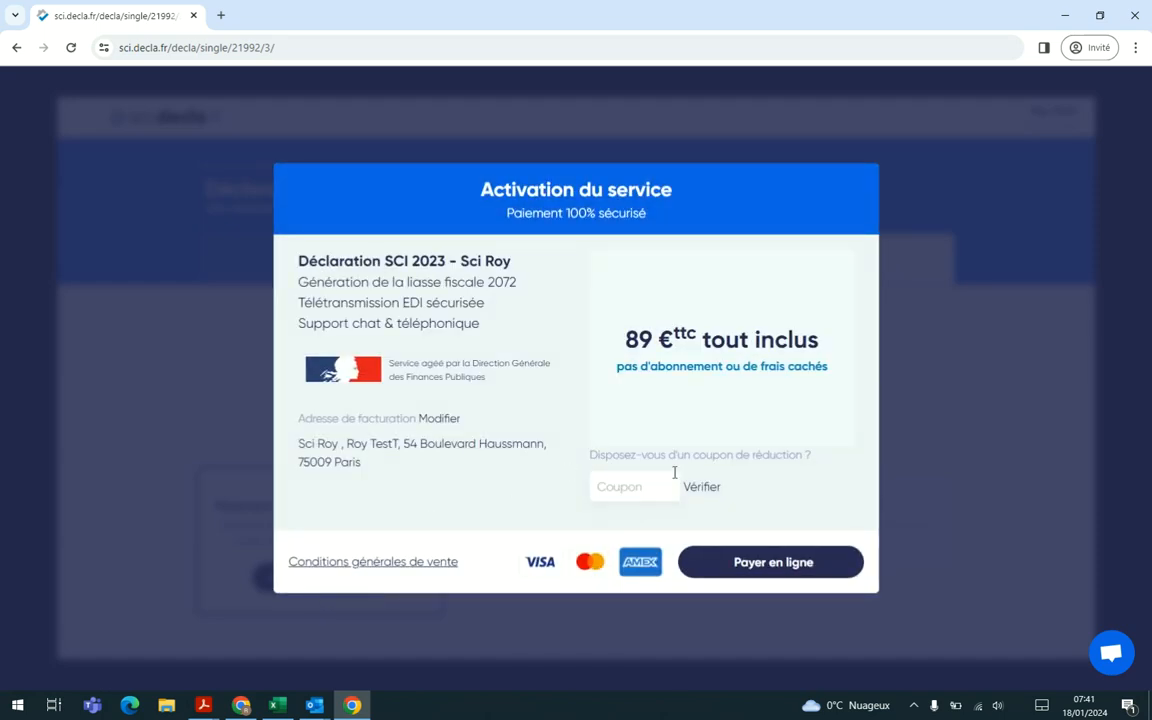
click(786, 566)
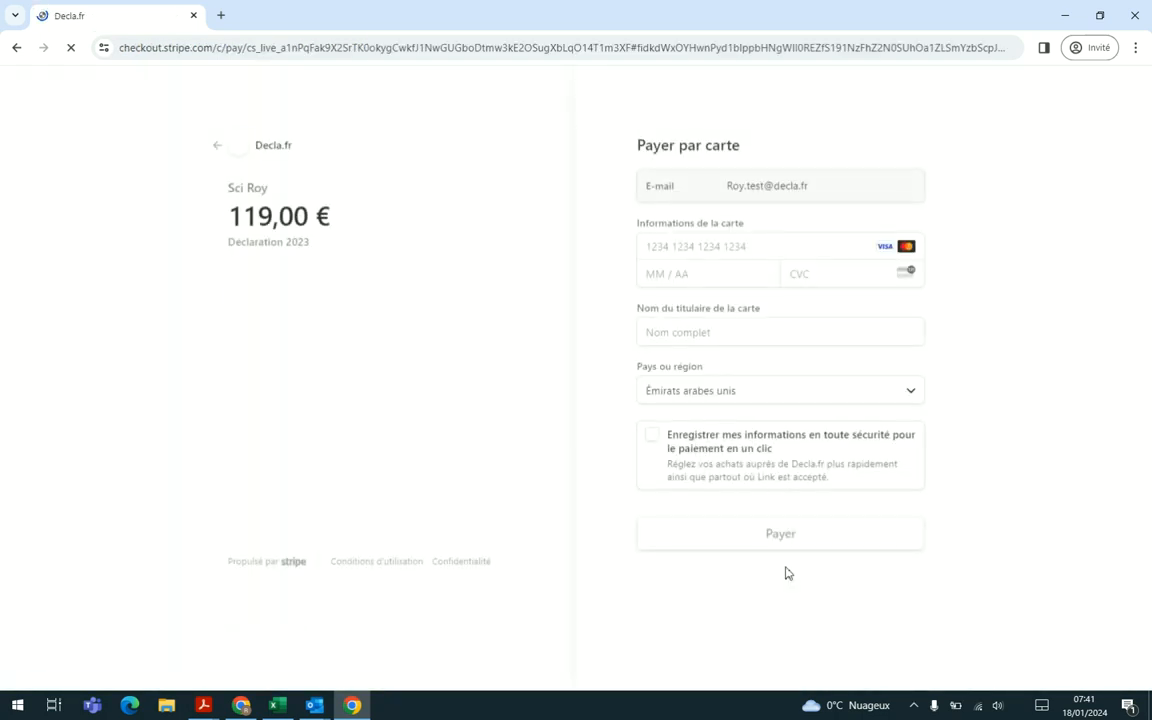
Step: Try to enter the payment card number and clear the field
click(748, 242)
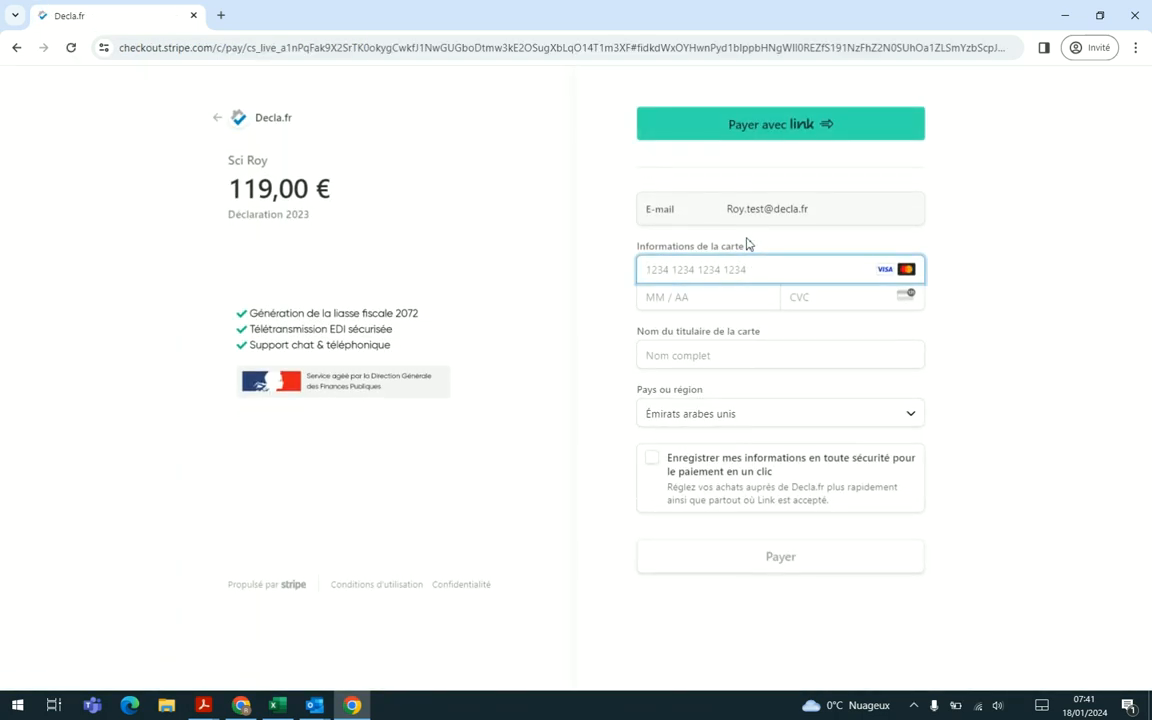
text(477)
key(Tab)
click(722, 269)
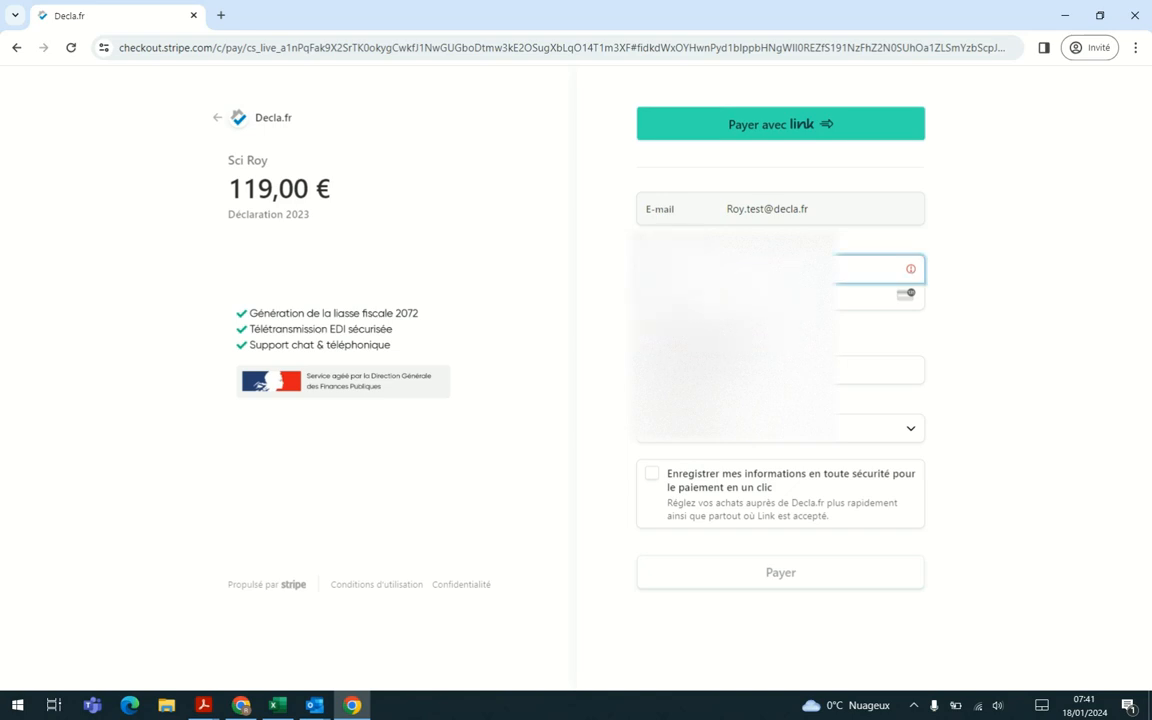
key(BackSpace)
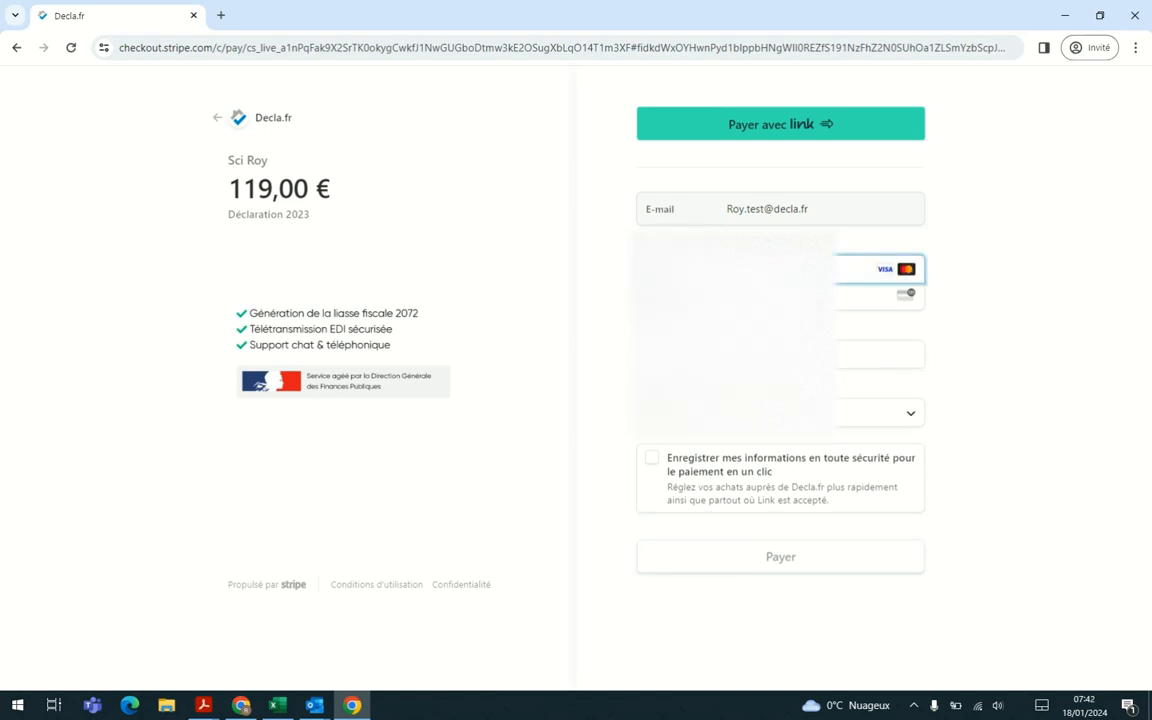
text(4)
text(4)
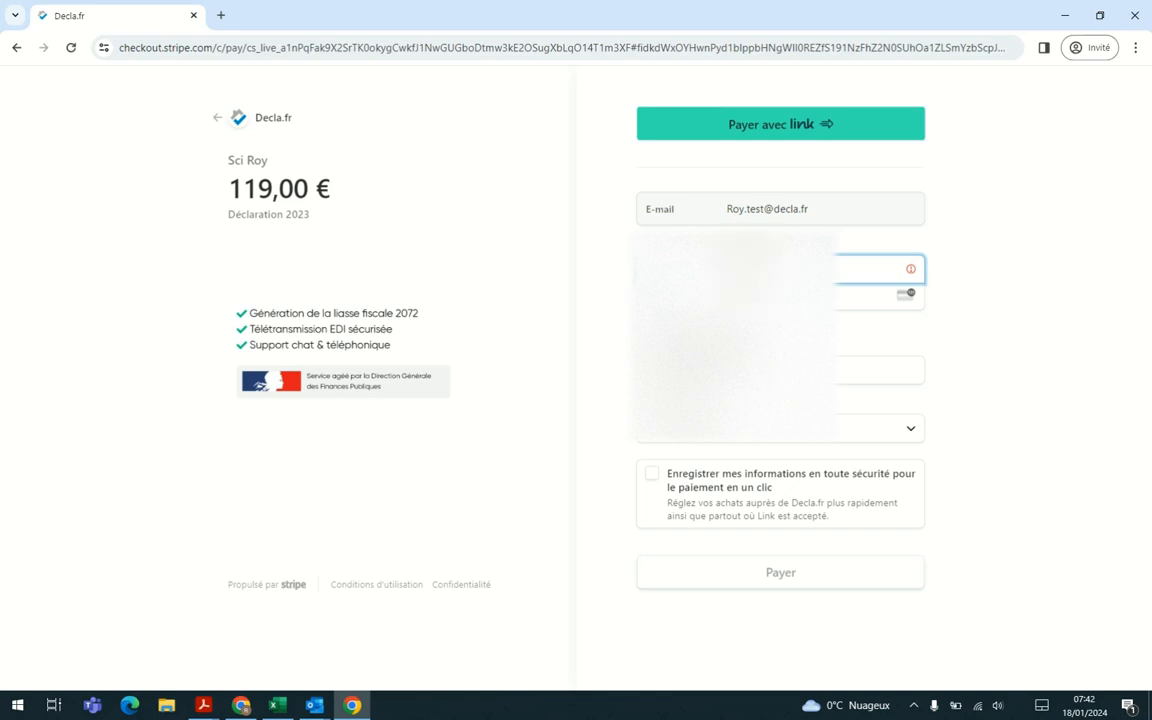
key(ctrl+a)
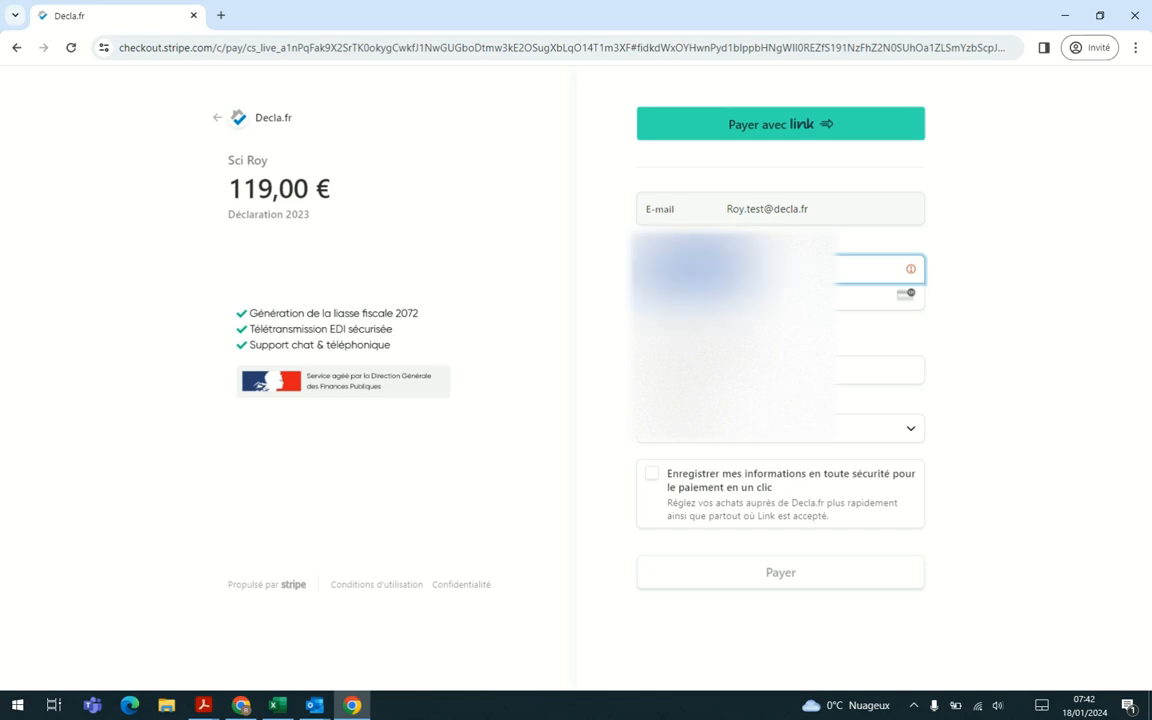
key(BackSpace)
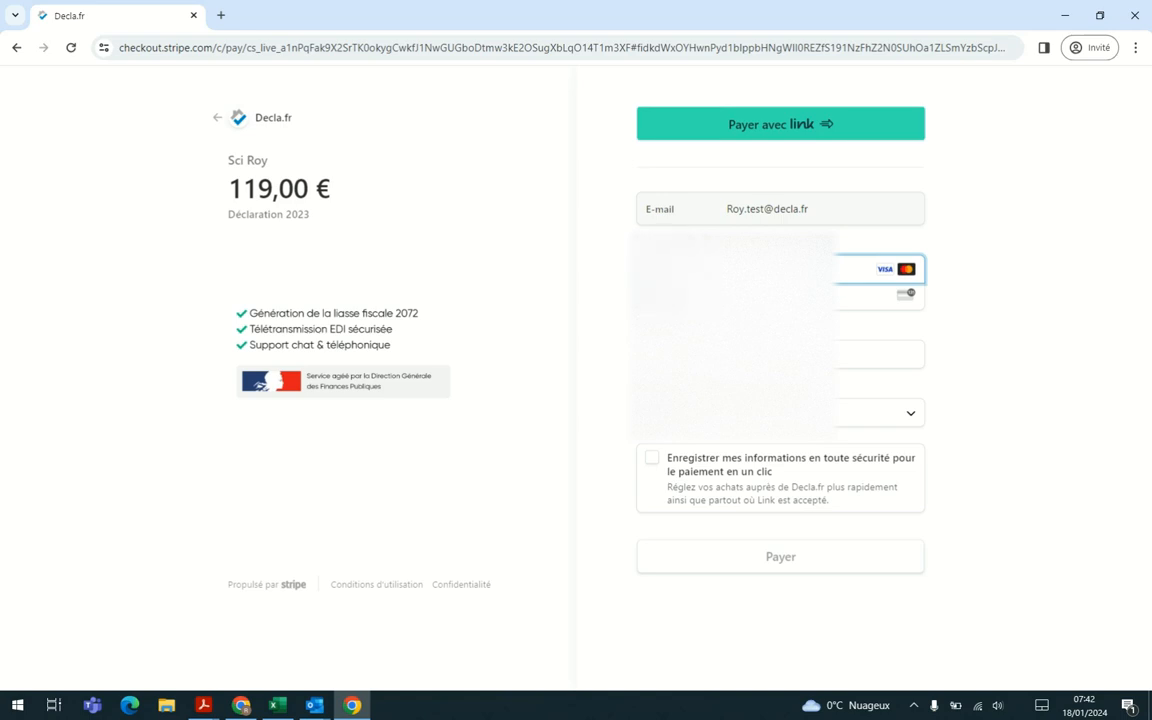
Step: Fill in the card number, expiry date, security code and cardholder's name, and submit the payment
key(ctrl+v)
key(Tab)
key(Tab)
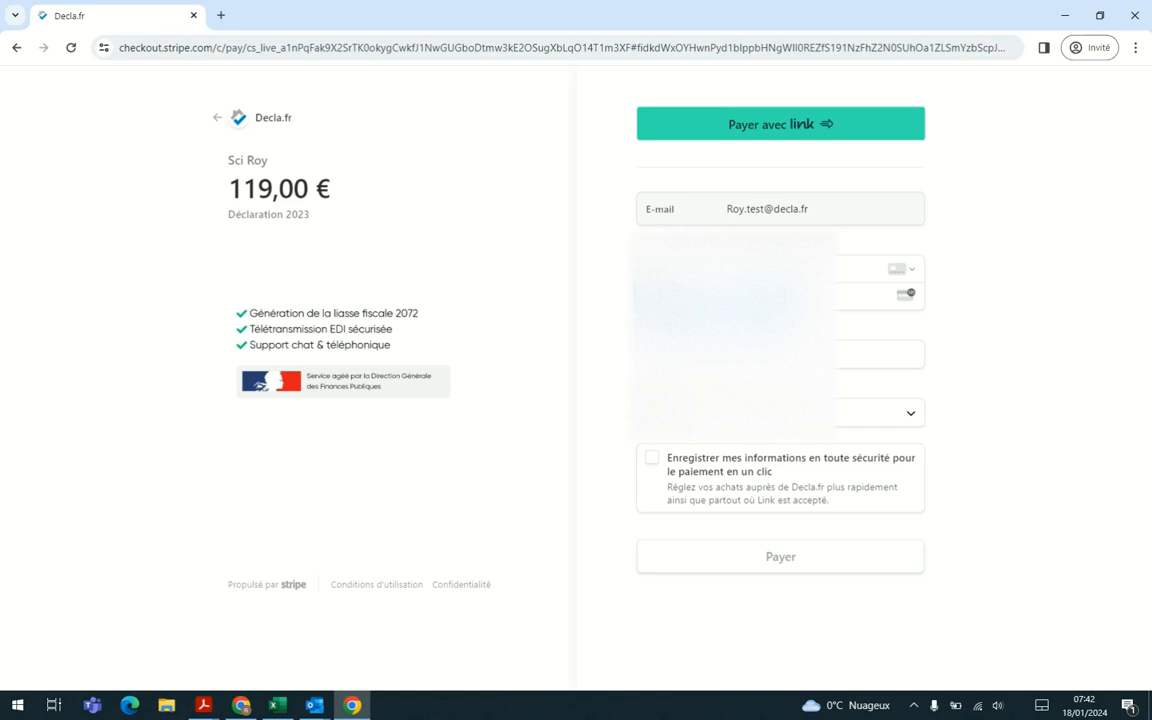
key(Tab)
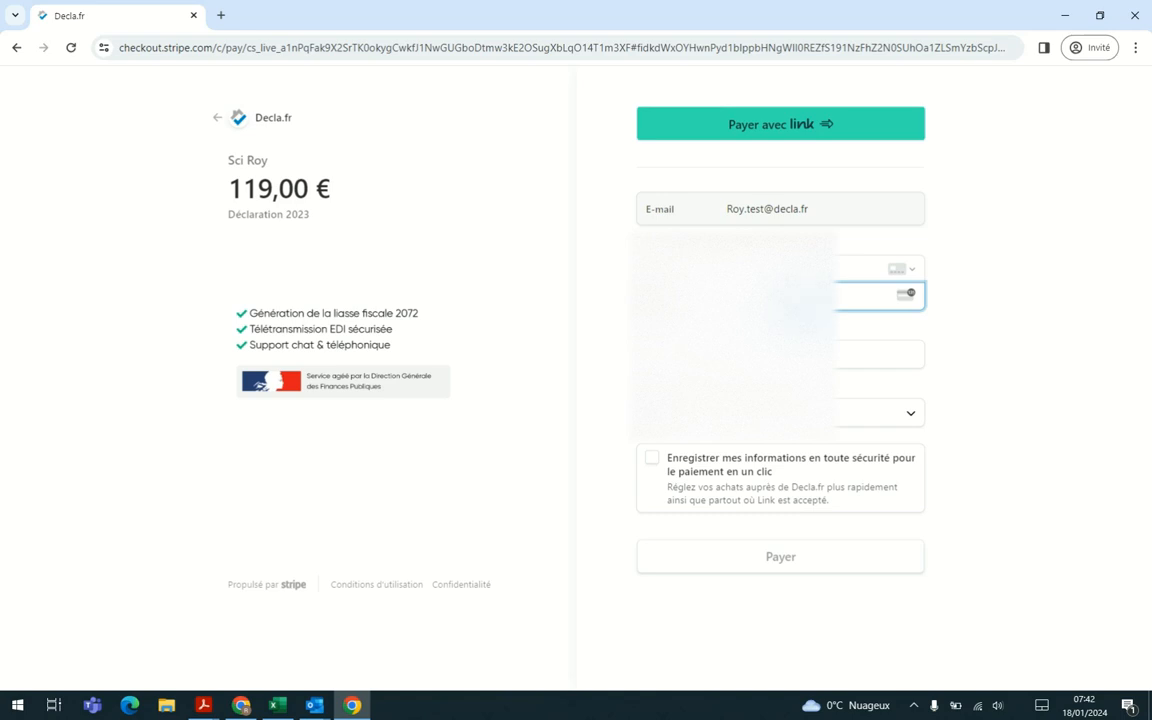
key(Tab)
text(Roy)
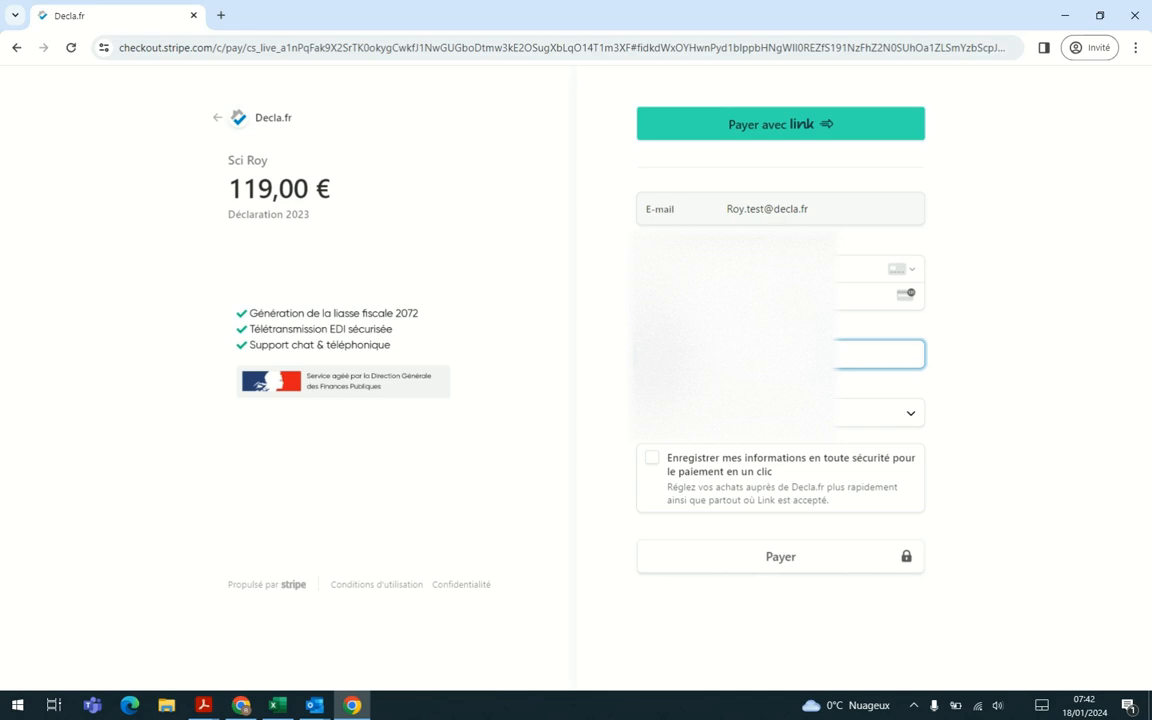
key(Tab)
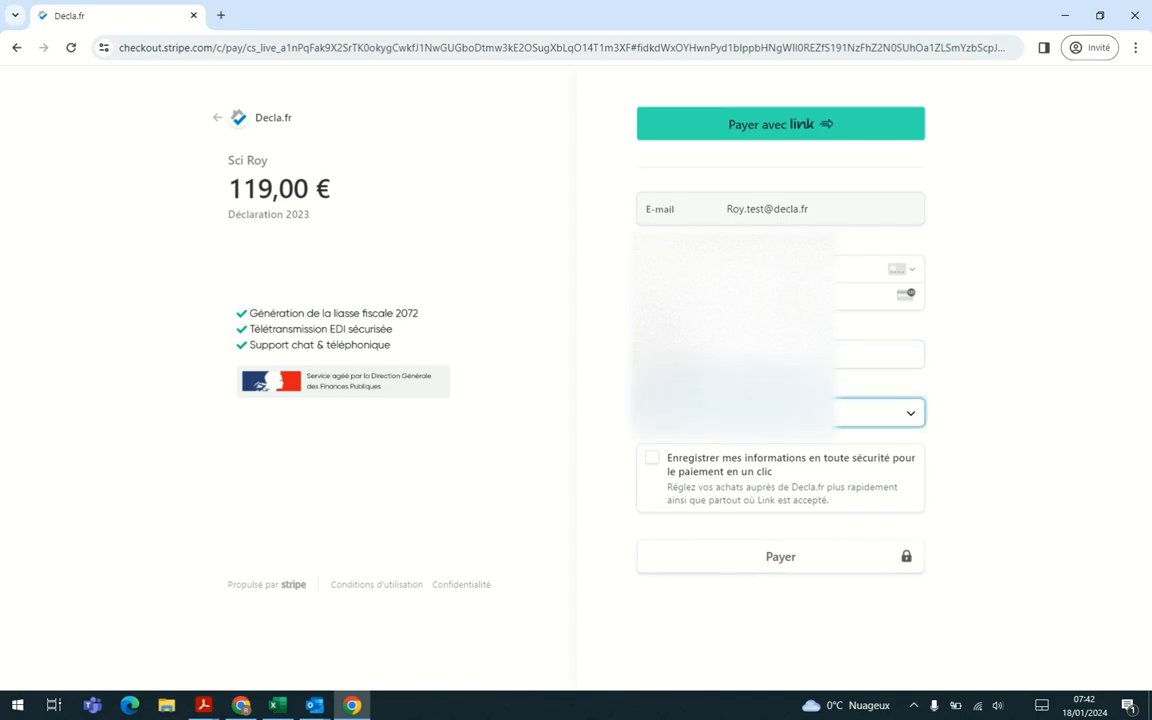
click(766, 573)
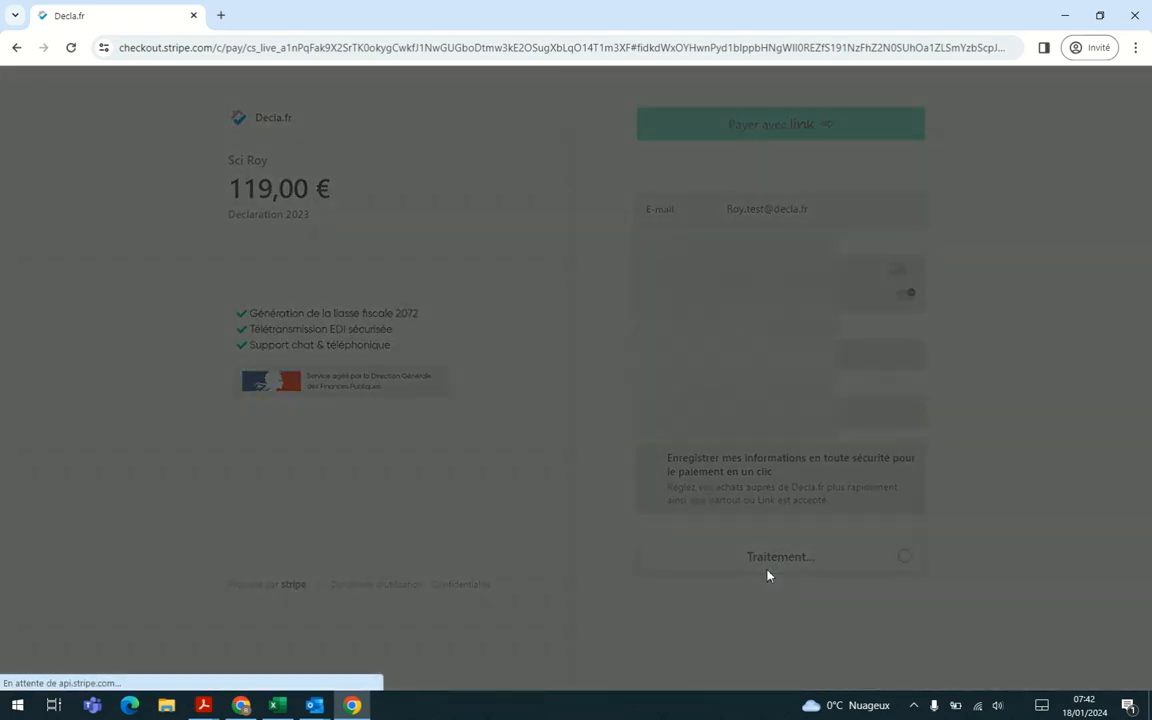
click(483, 352)
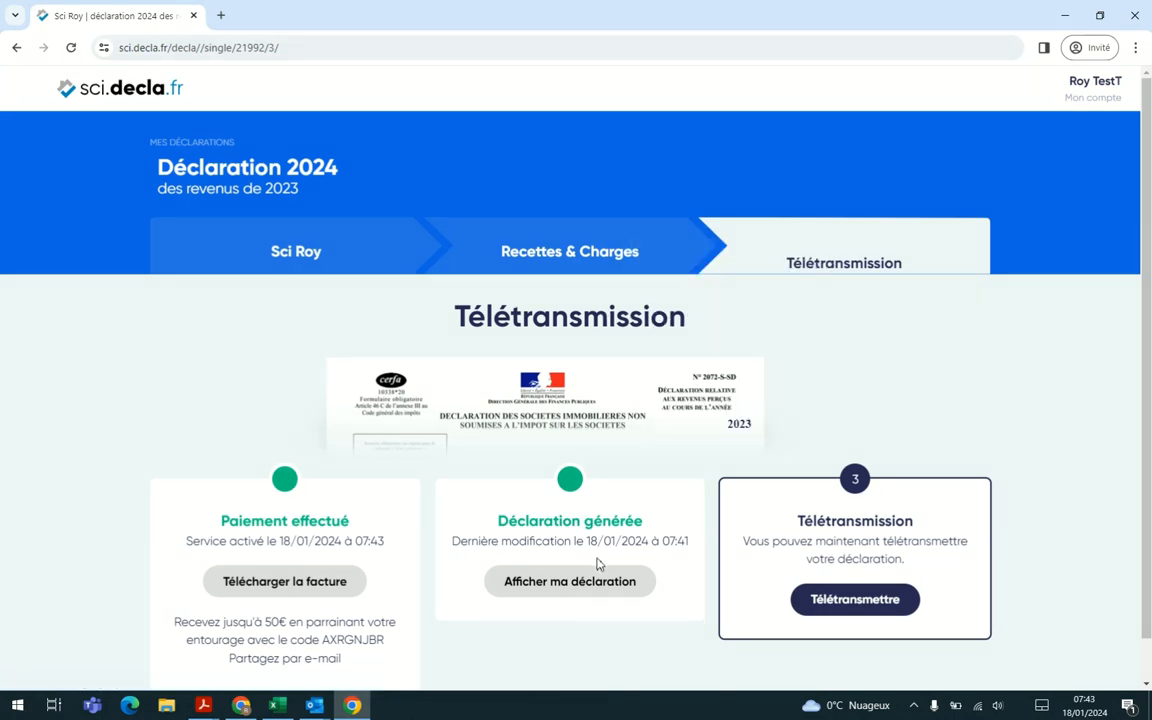
Step: Close the payment notice and display the generated declaration to review its cover and first form page
scroll(597, 489, down, 1)
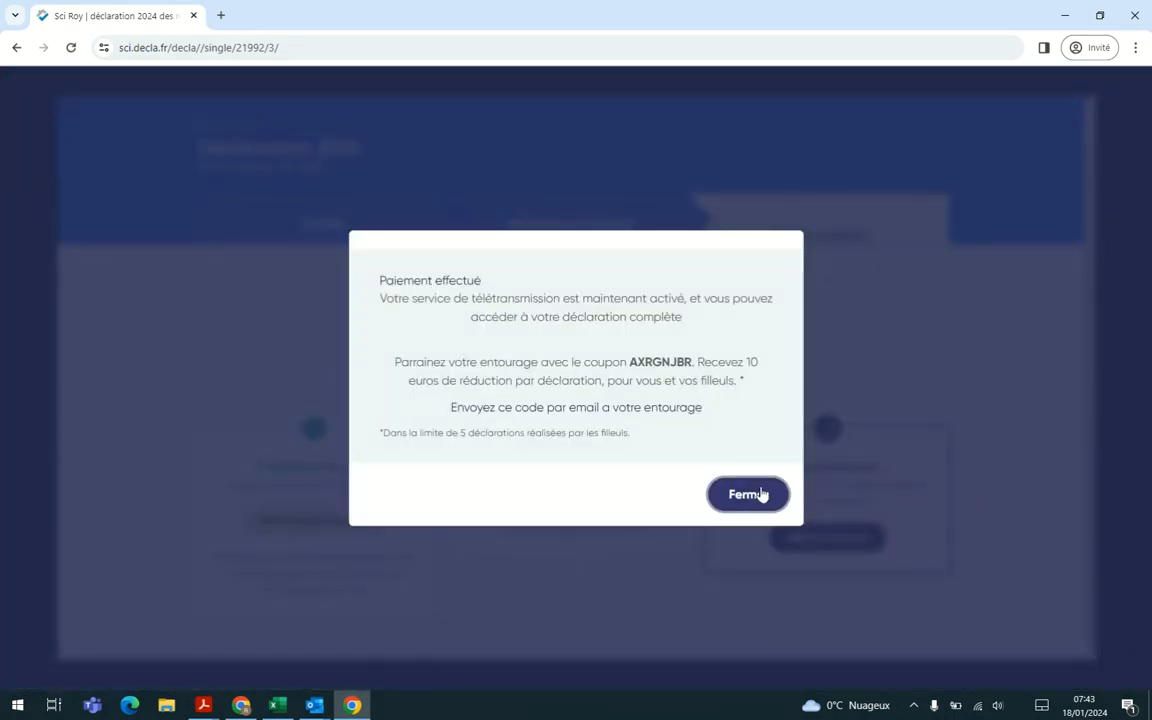
click(761, 494)
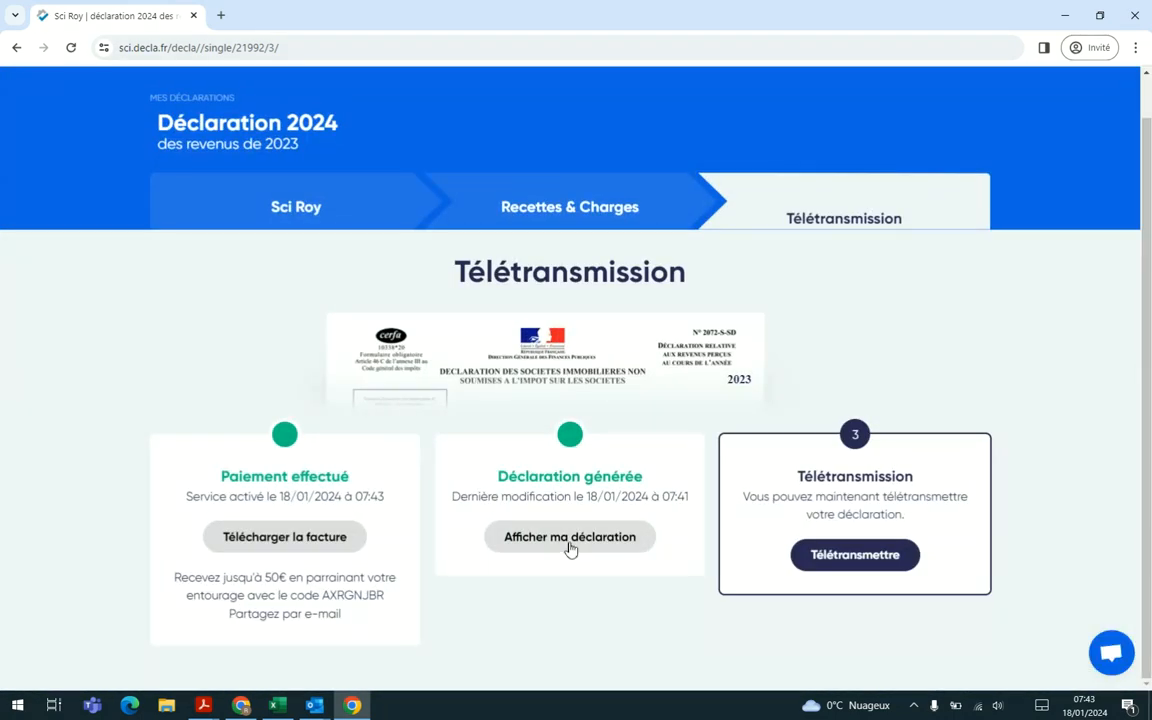
click(571, 548)
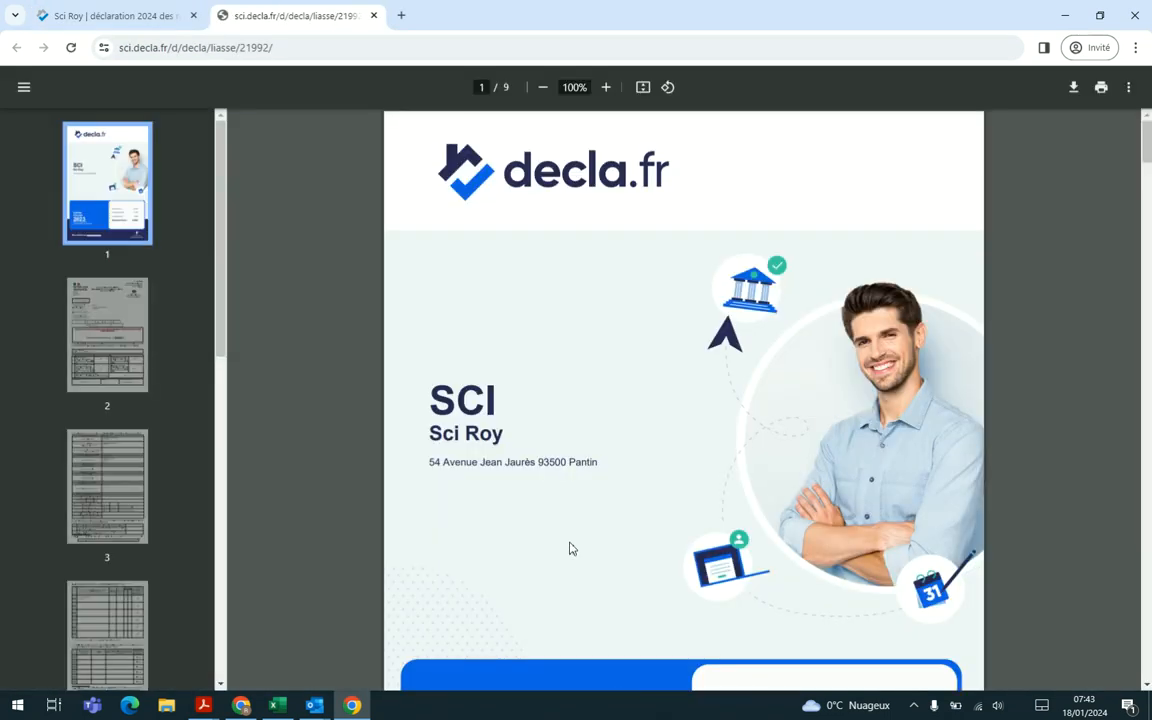
scroll(571, 548, down, 3)
scroll(571, 548, down, 10)
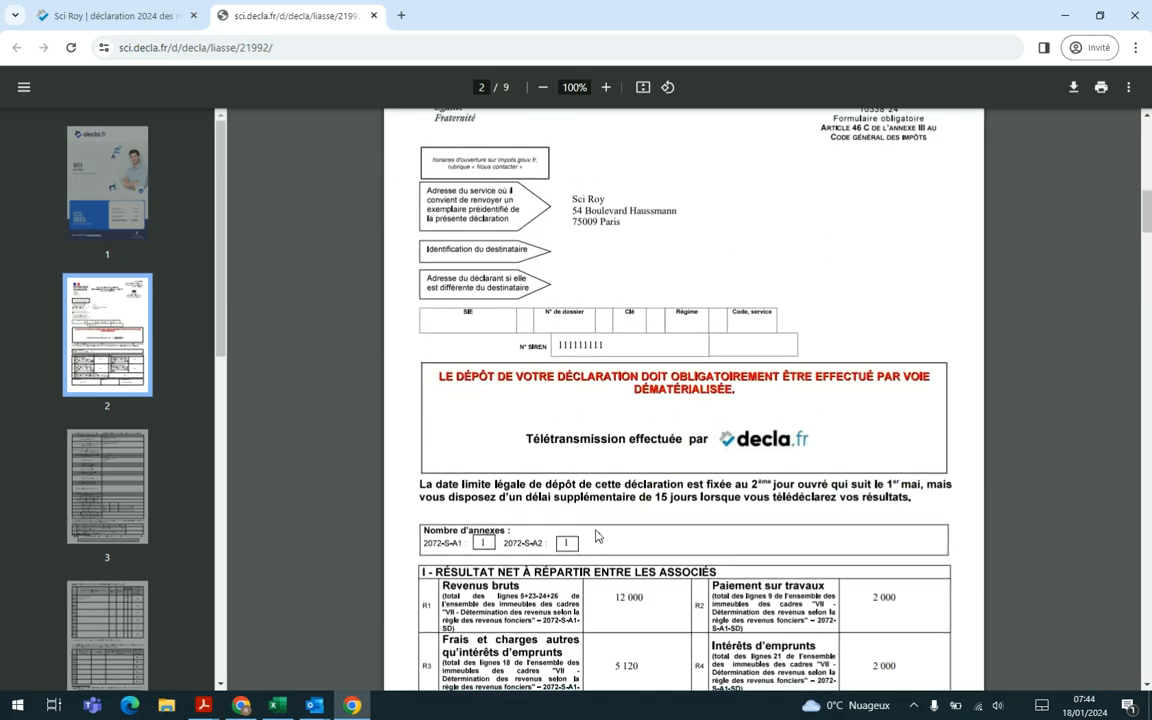
Step: Review the remaining pages of the generated declaration, from the net result through the company details and annexes to the associates' income shares
scroll(597, 535, down, 2)
scroll(600, 530, down, 10)
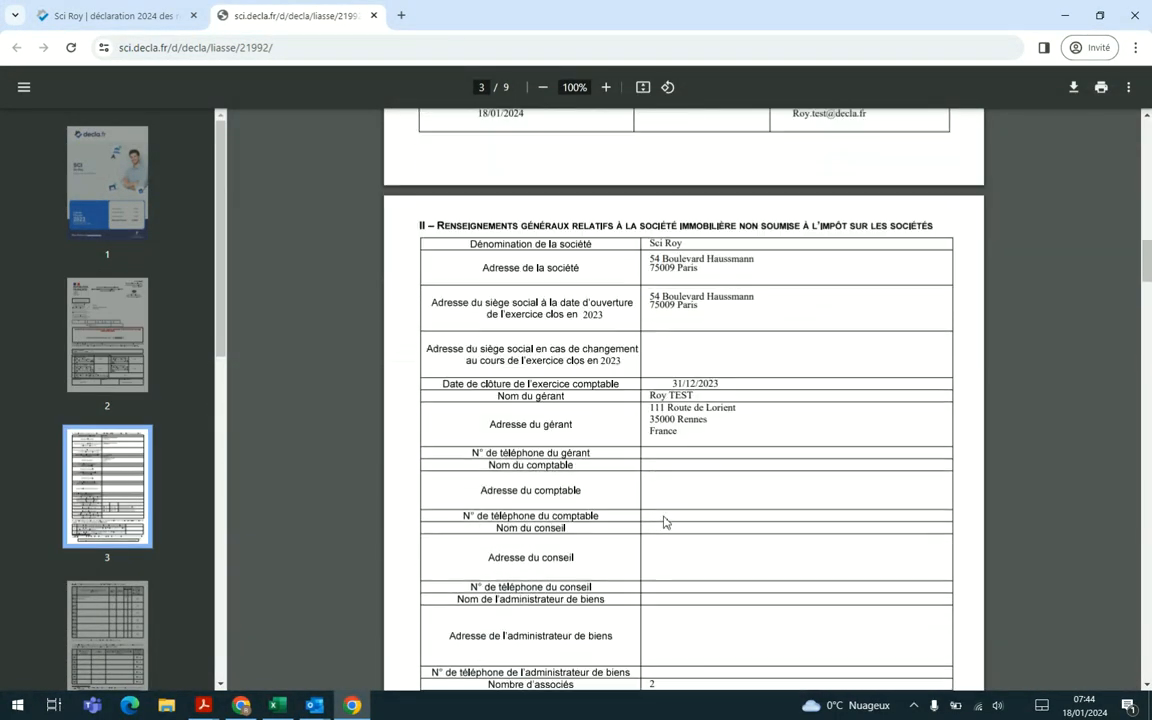
scroll(664, 522, down, 15)
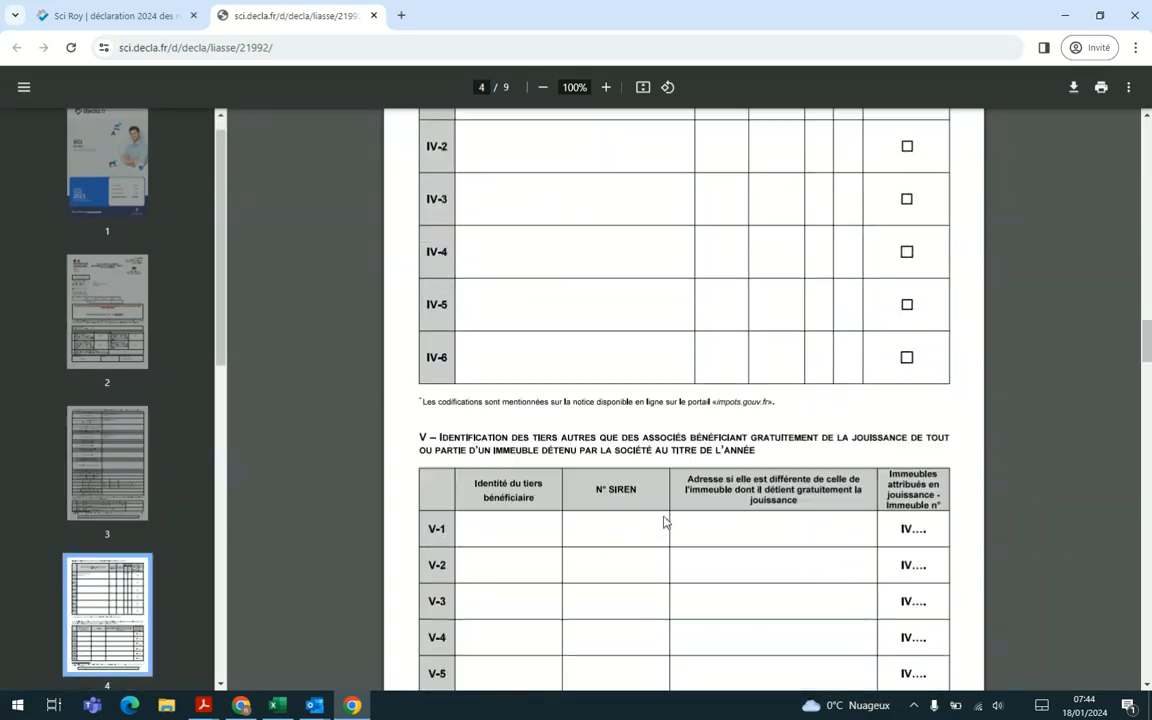
scroll(664, 522, down, 15)
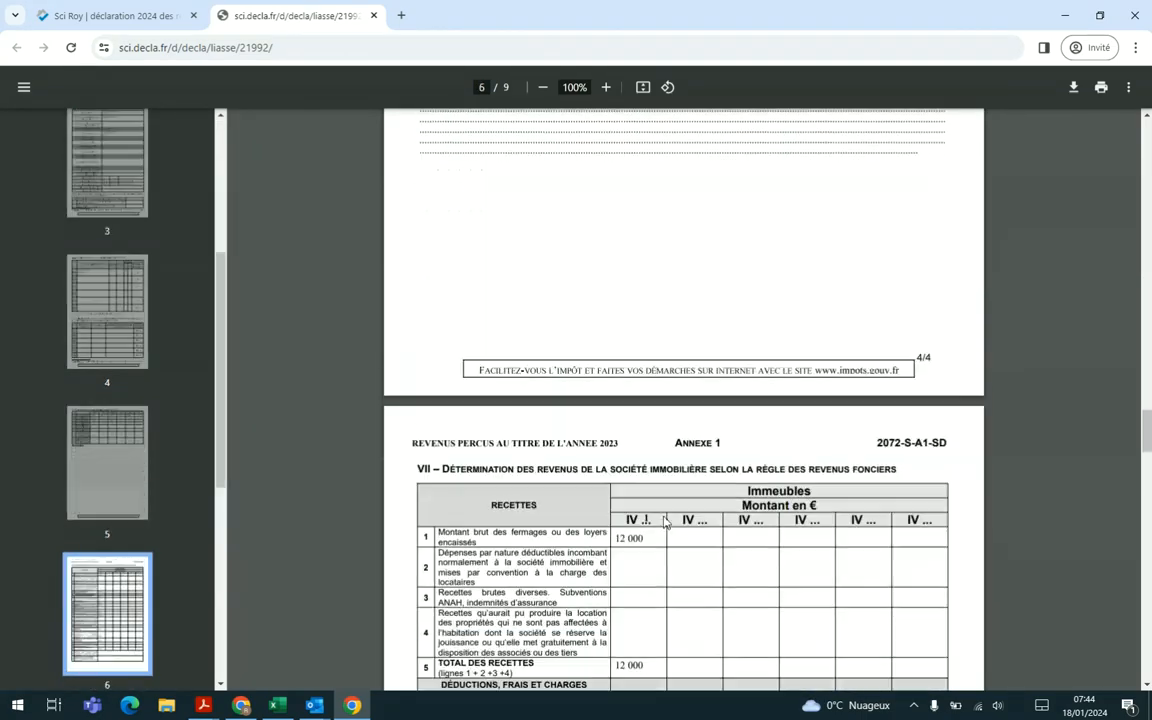
scroll(664, 522, down, 15)
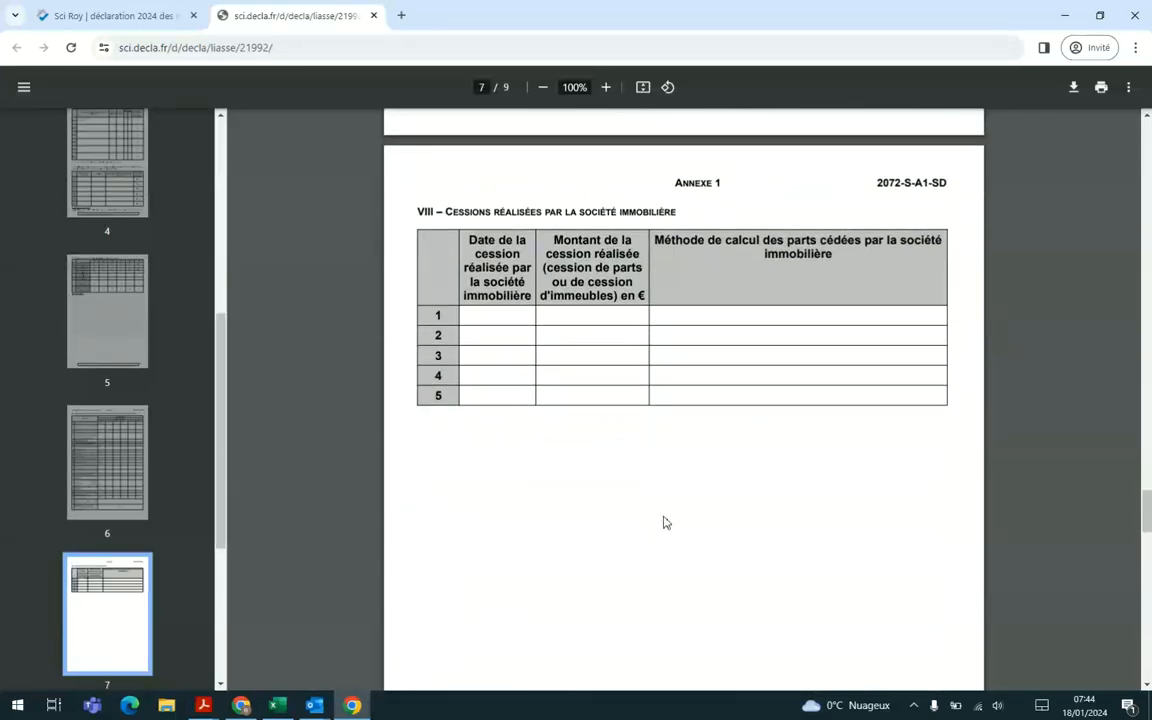
scroll(664, 522, down, 15)
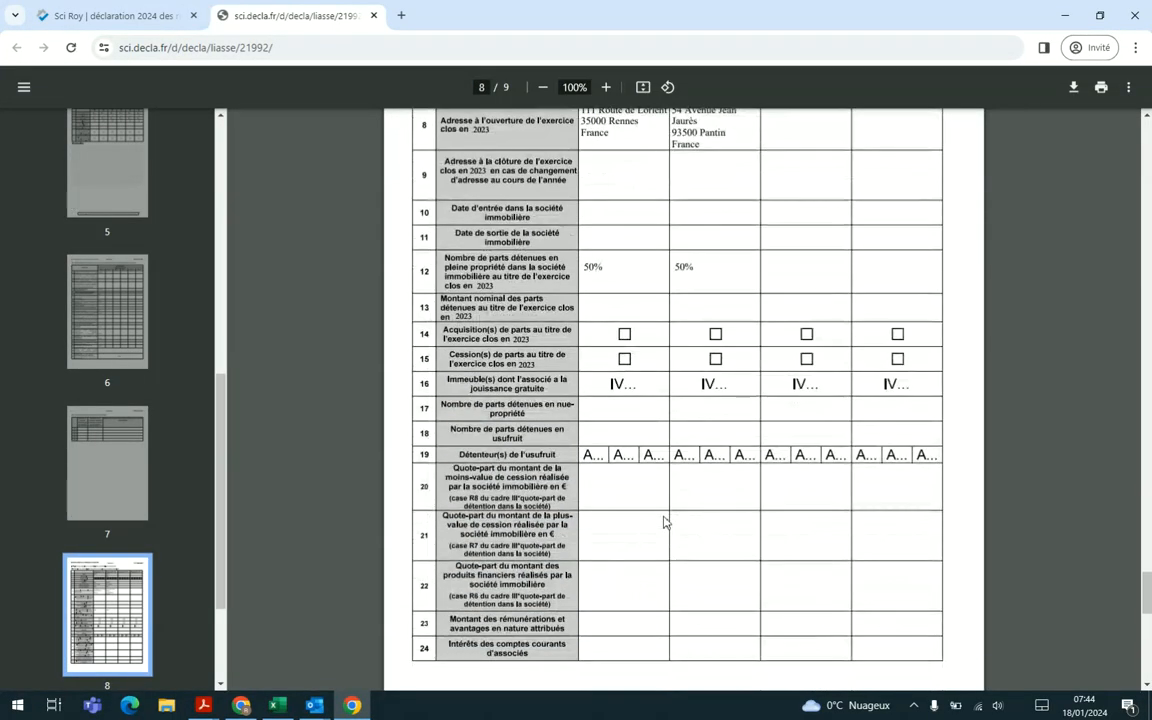
scroll(664, 522, down, 10)
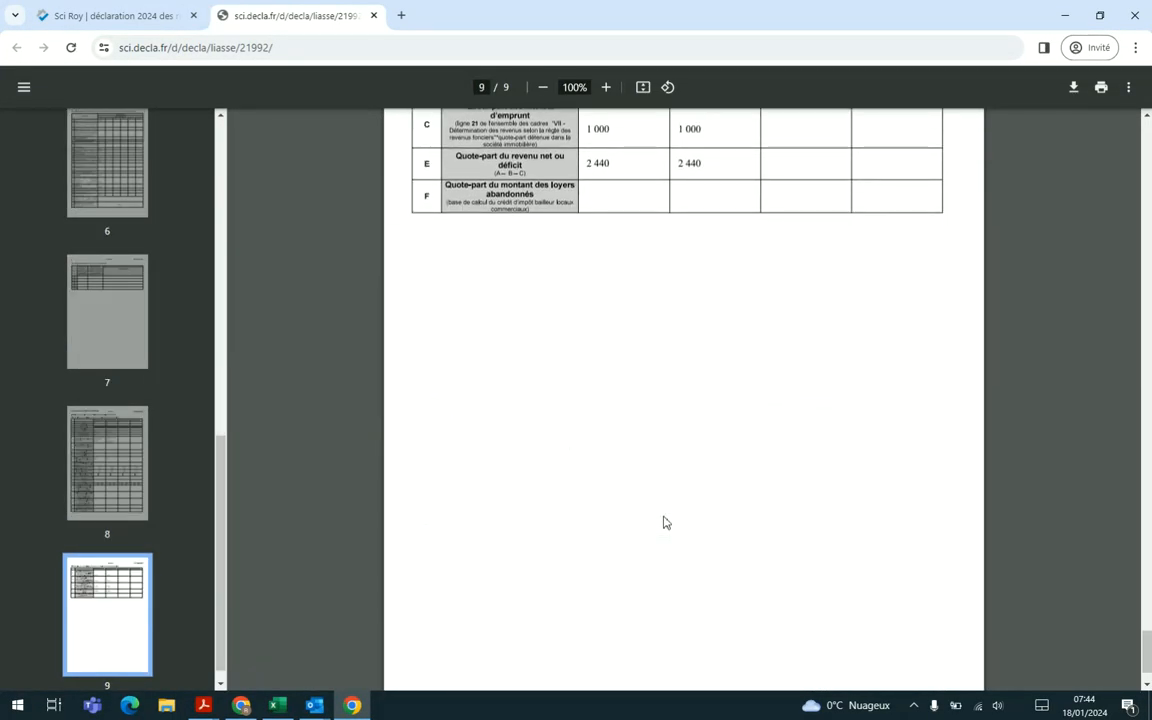
Step: Teletransmit the declaration with the prefilled receipt e-mail address, and e-mail the completed forms and personal property income to both associates
click(158, 14)
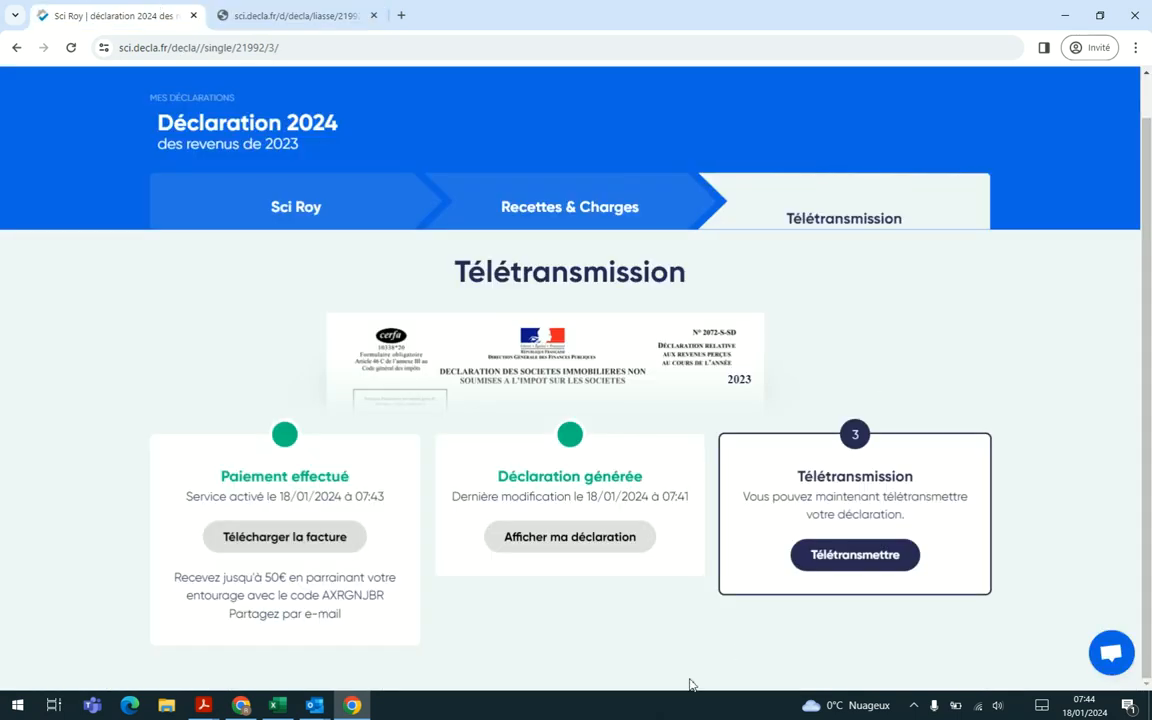
click(886, 570)
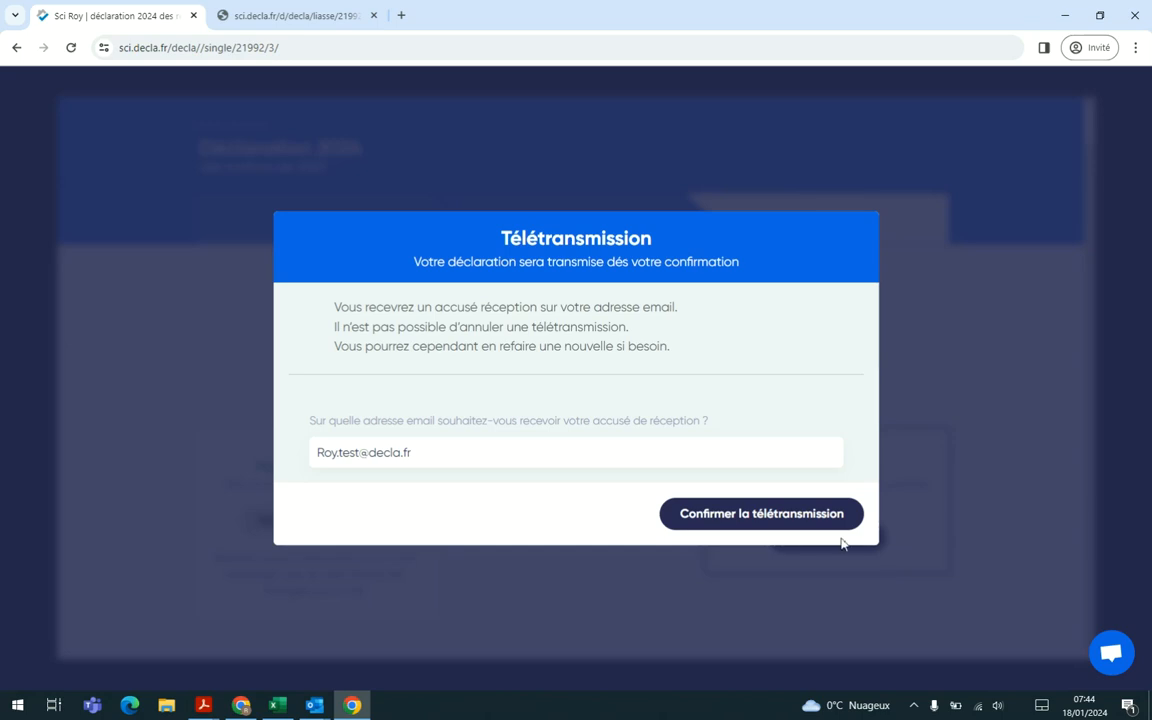
click(762, 514)
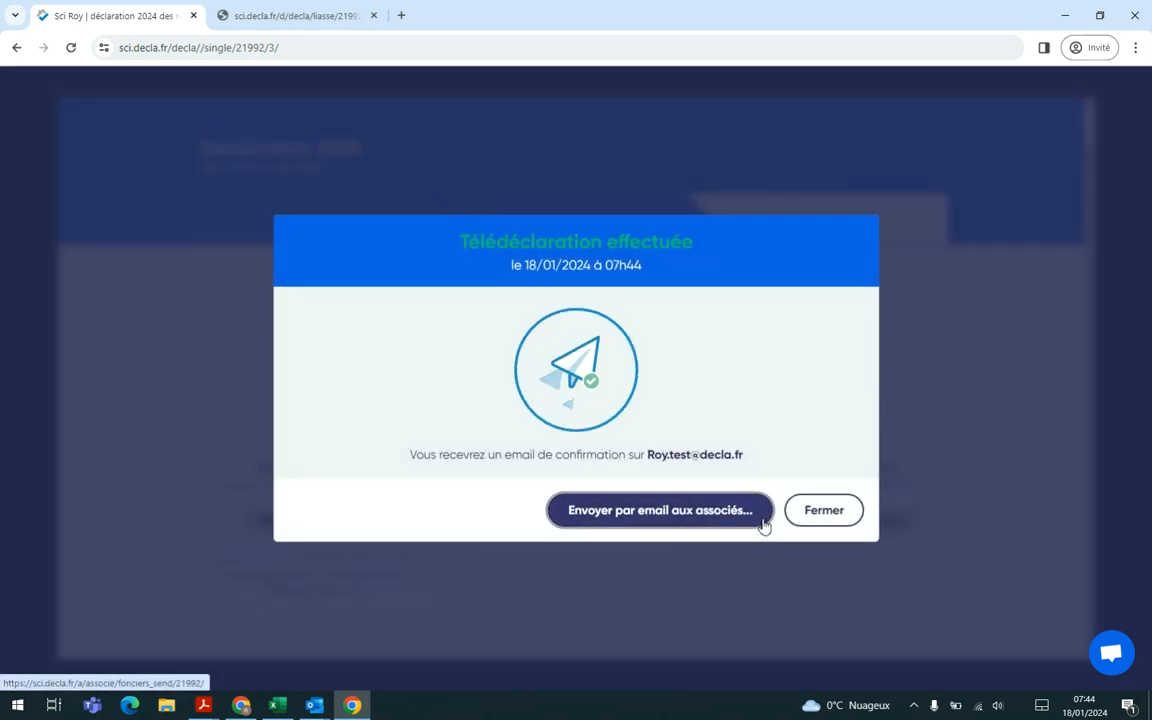
click(697, 521)
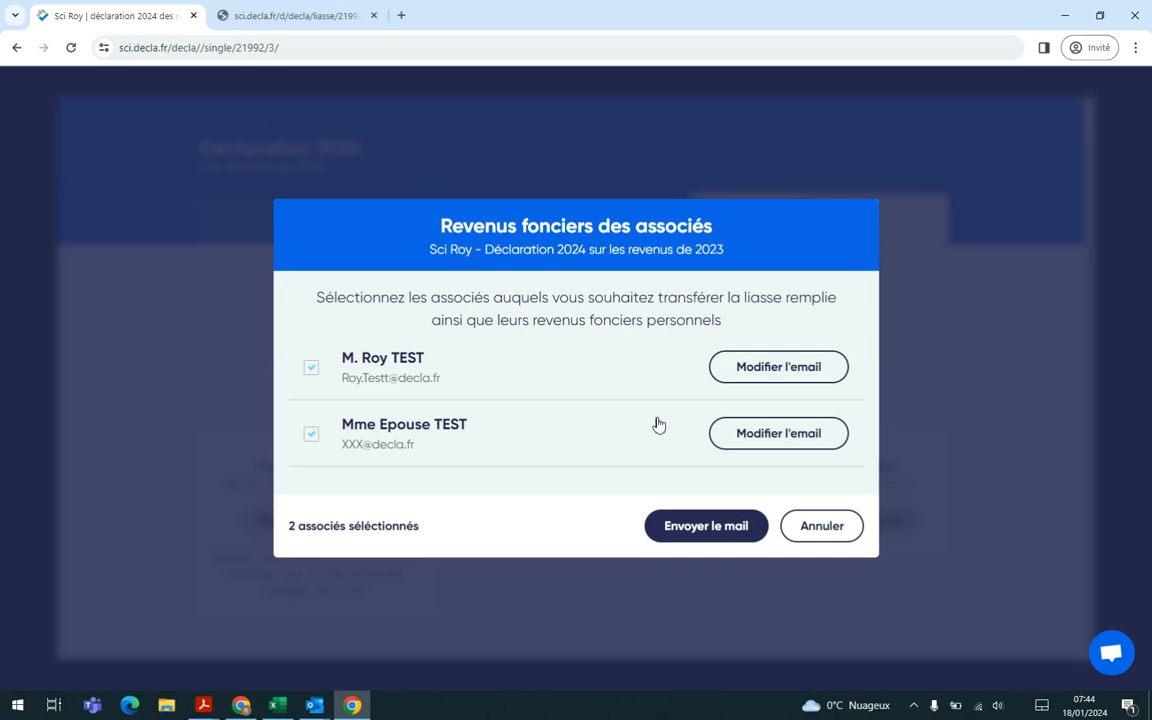
click(705, 535)
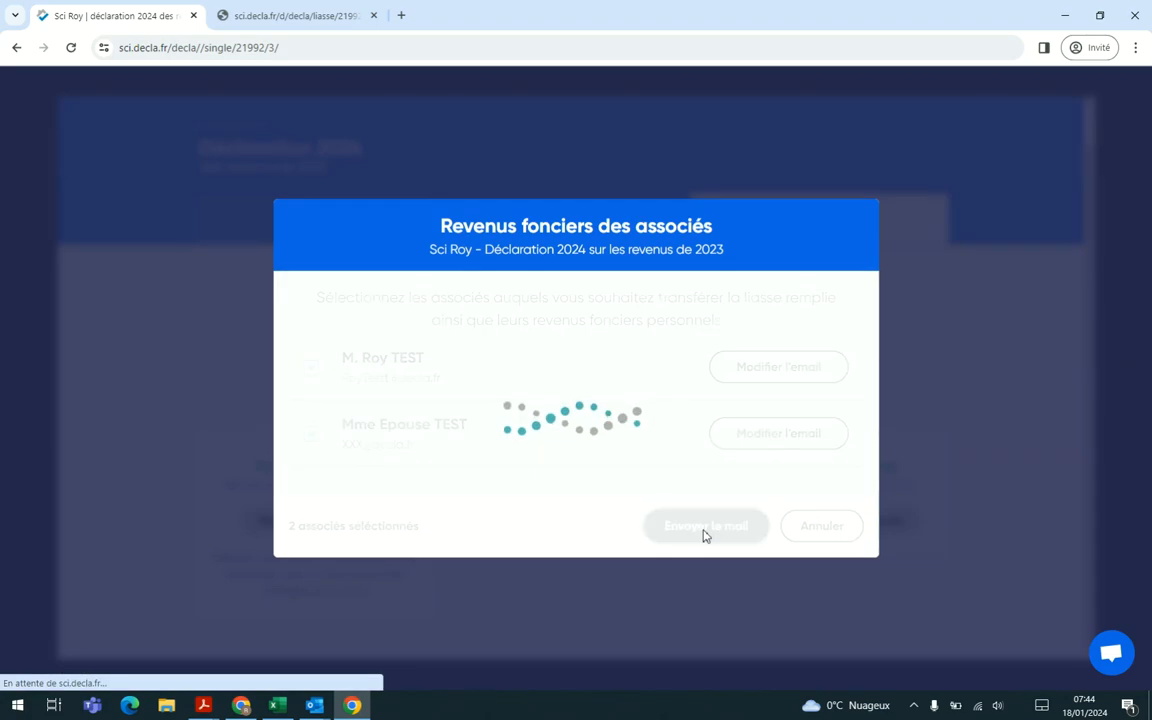